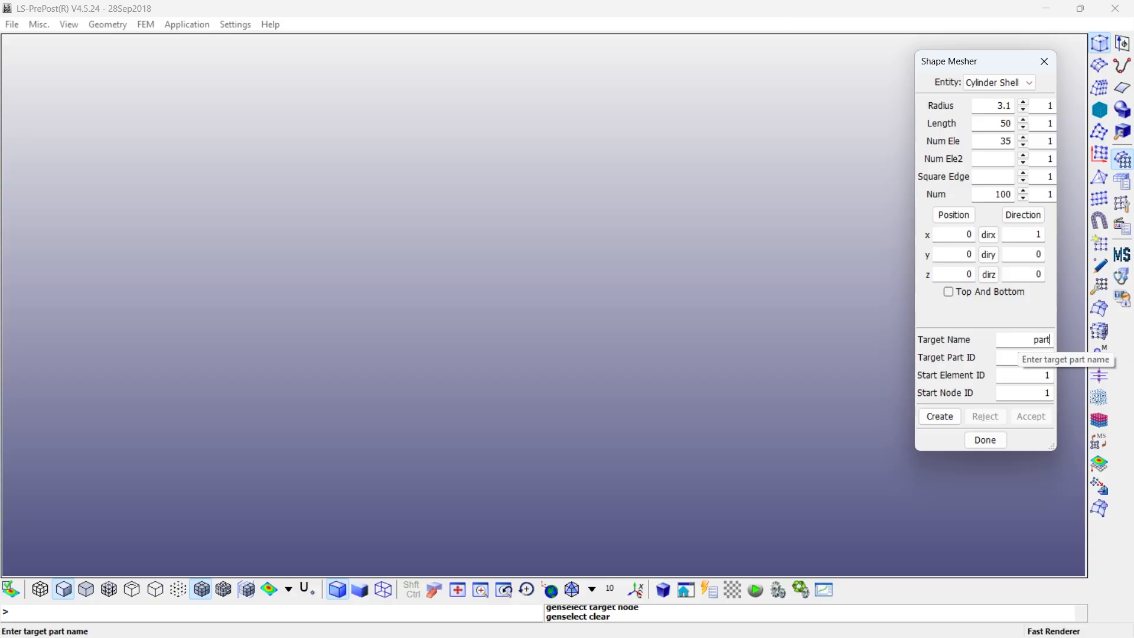
- Name the cylinder shell target part1, generate its mesh and accept it
click(1018, 339)
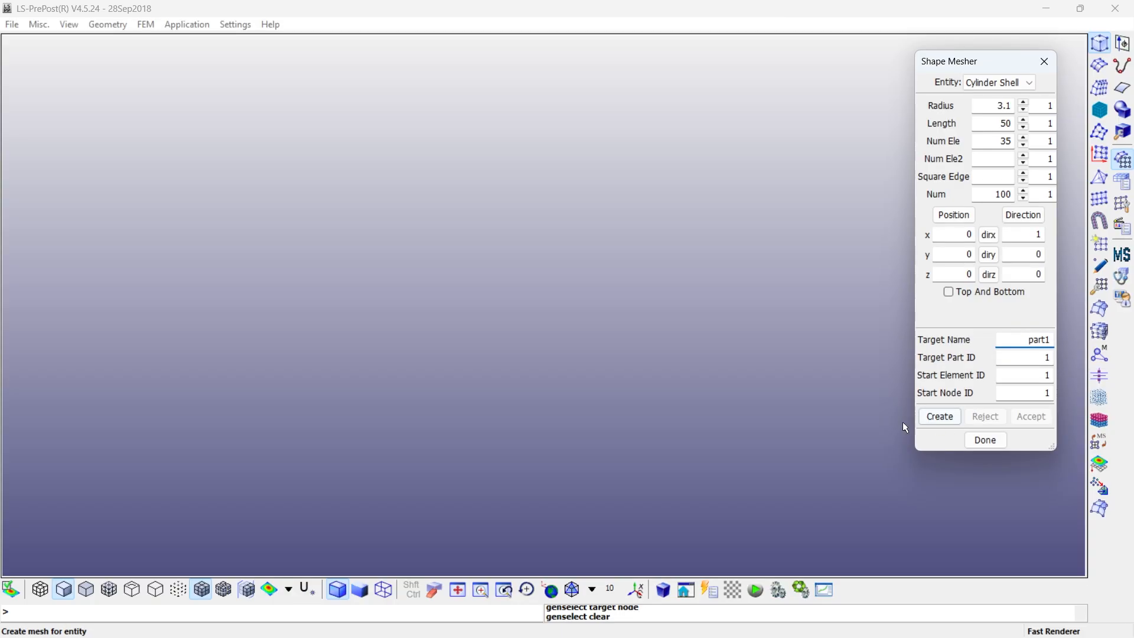
click(936, 419)
click(1034, 417)
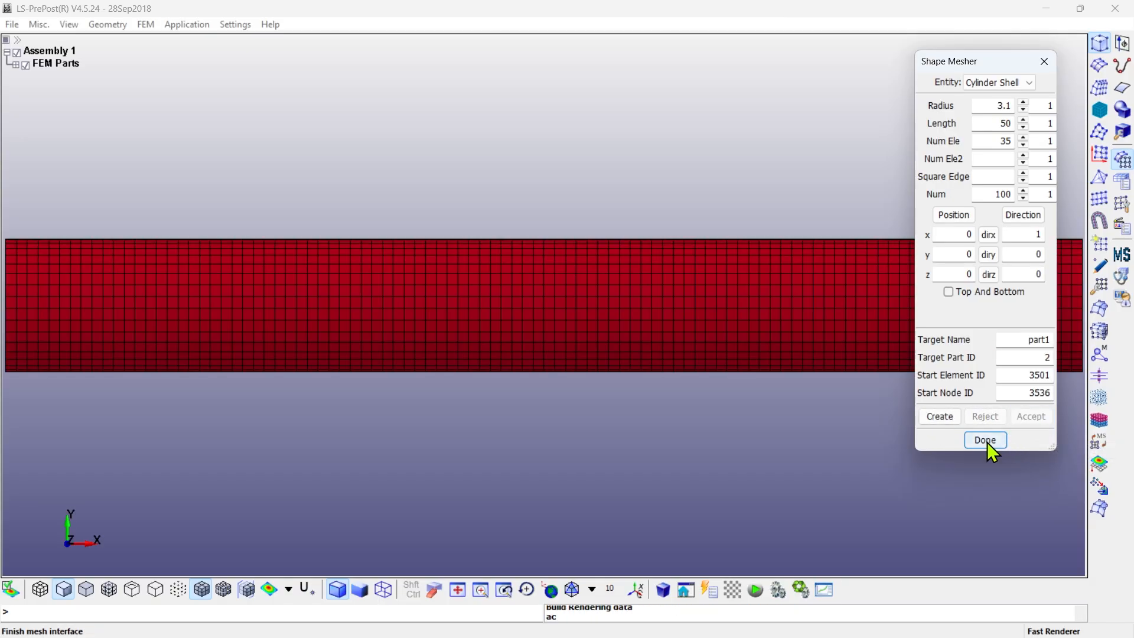
click(573, 588)
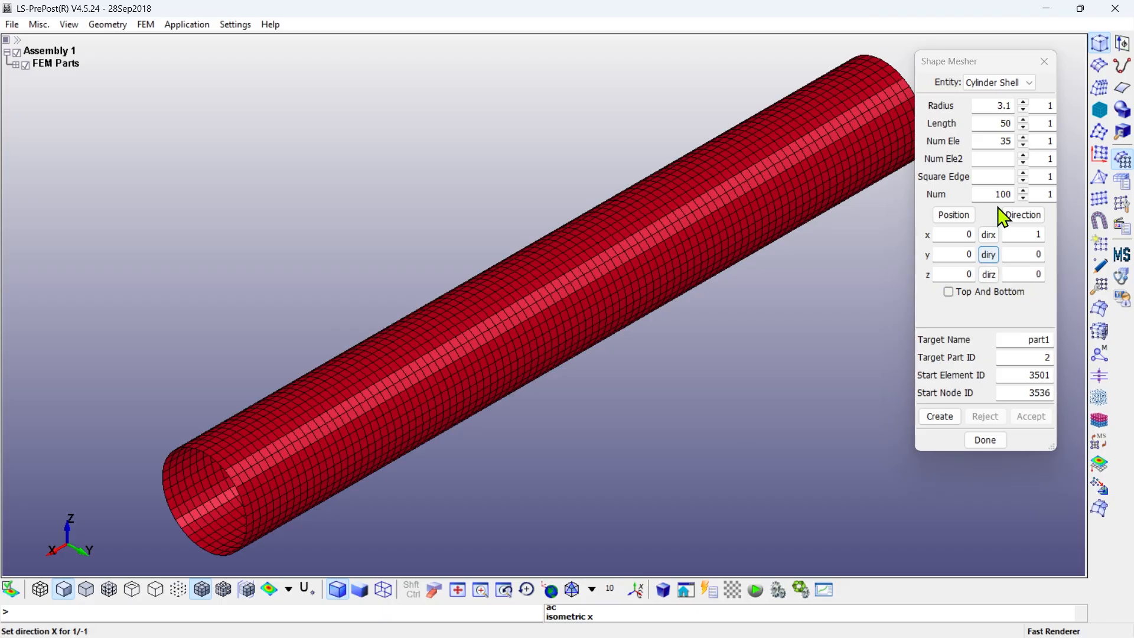
- Orient the second cylinder shell along Y and set its position to x 25, y -25, z 6.7
click(988, 255)
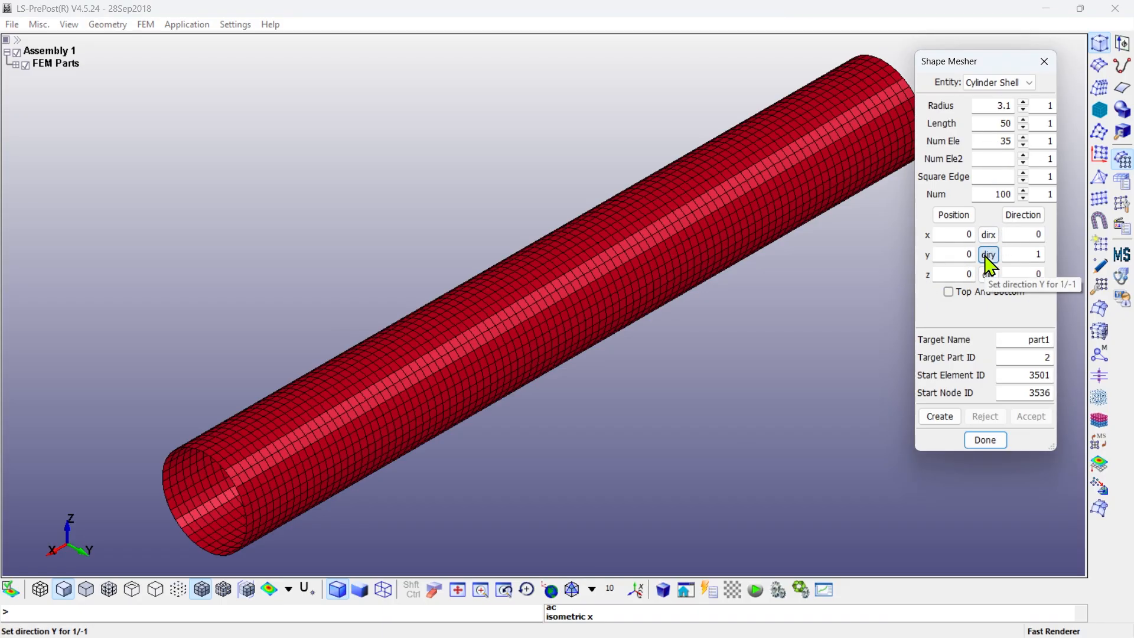
click(952, 235)
text(25)
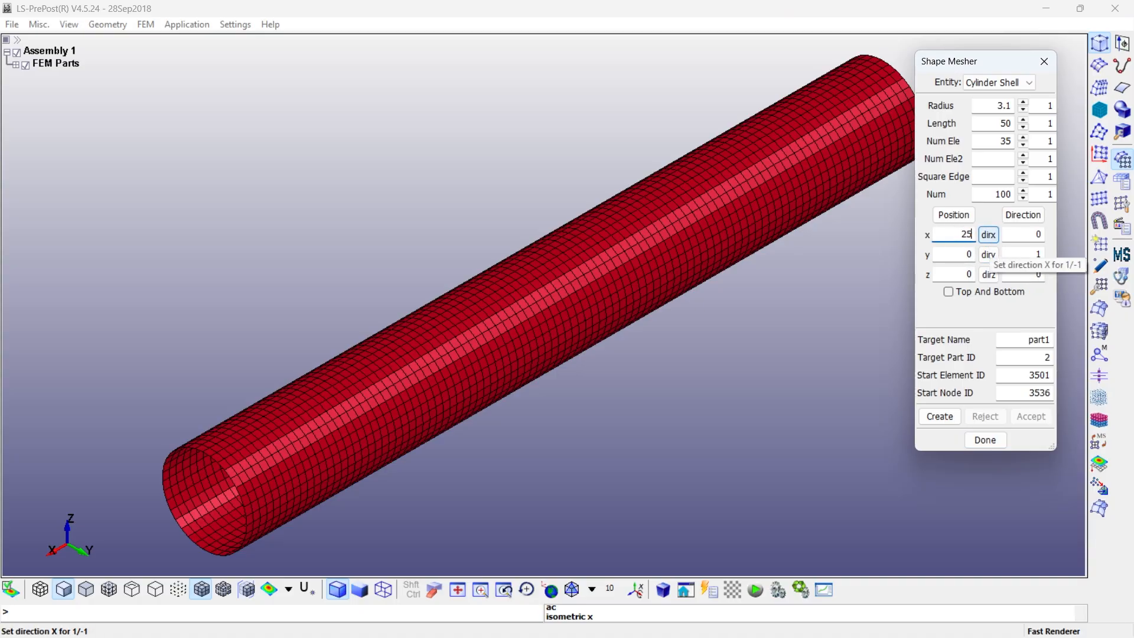
double_click(957, 254)
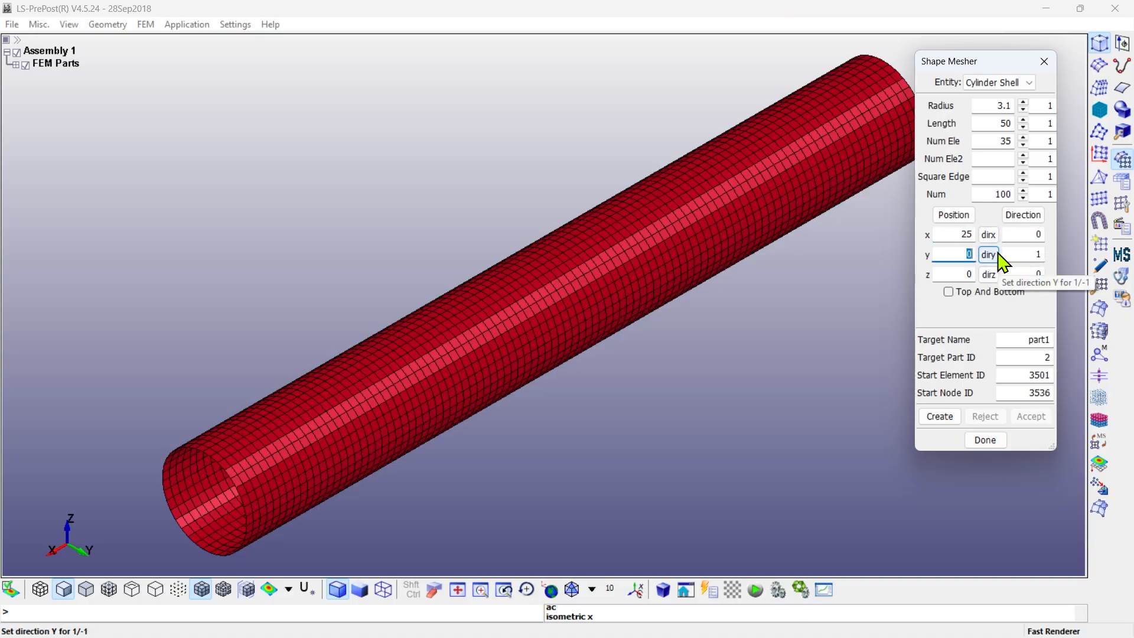
key(BackSpace)
text(-25)
double_click(957, 274)
text(6.7)
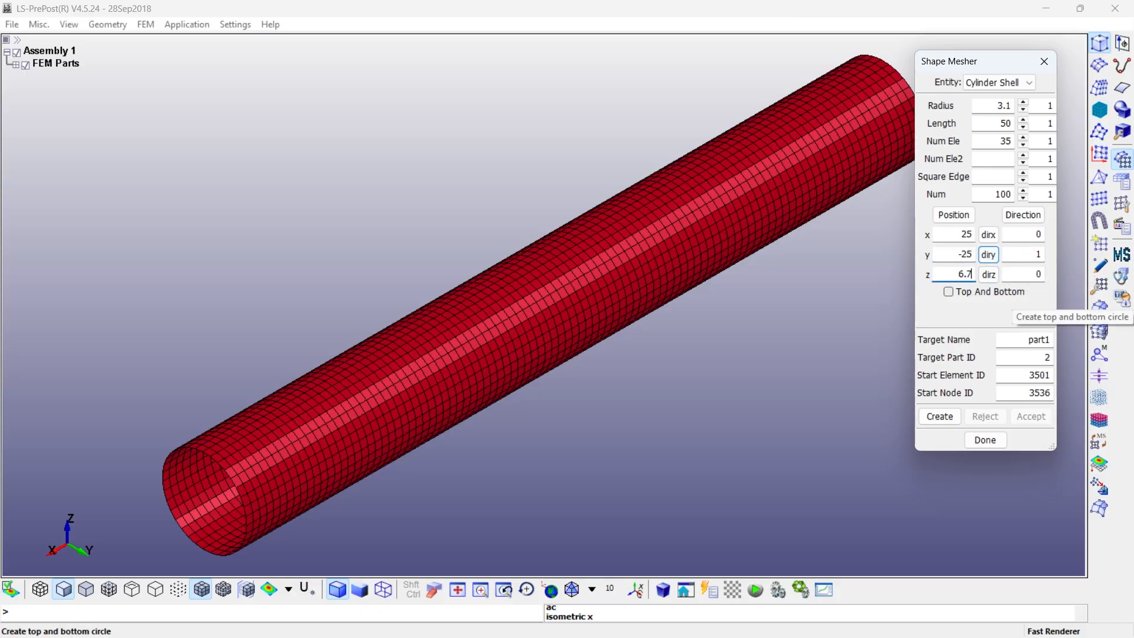
- Name the second cylinder shell part2, generate and accept its mesh, and finish shape meshing
drag(1045, 341, 1076, 344)
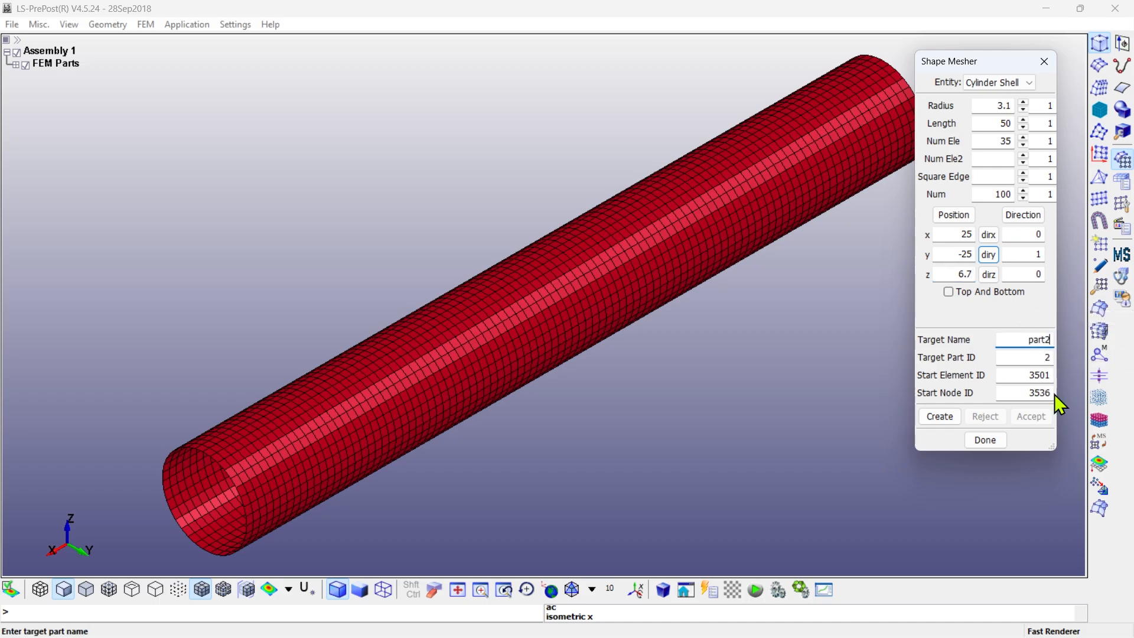
click(942, 418)
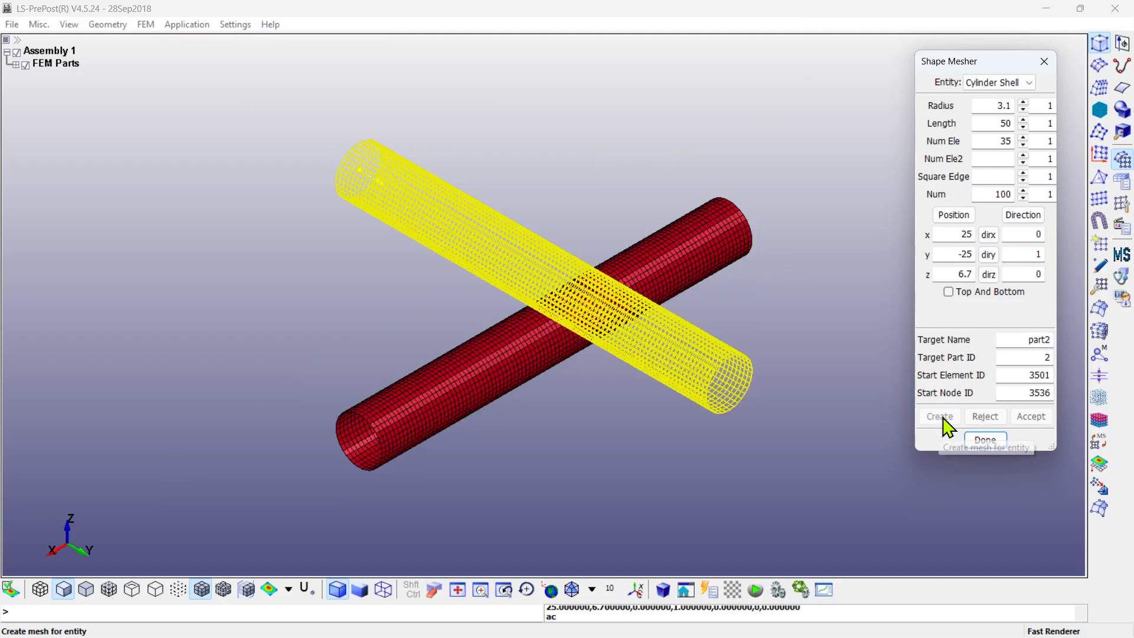
click(1030, 416)
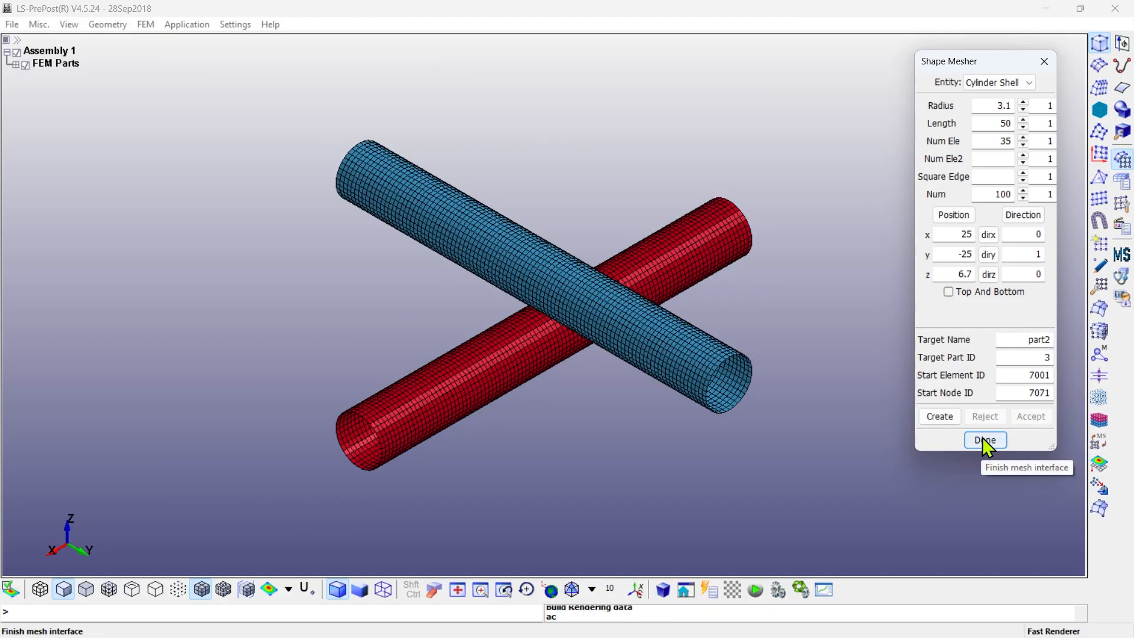
click(984, 440)
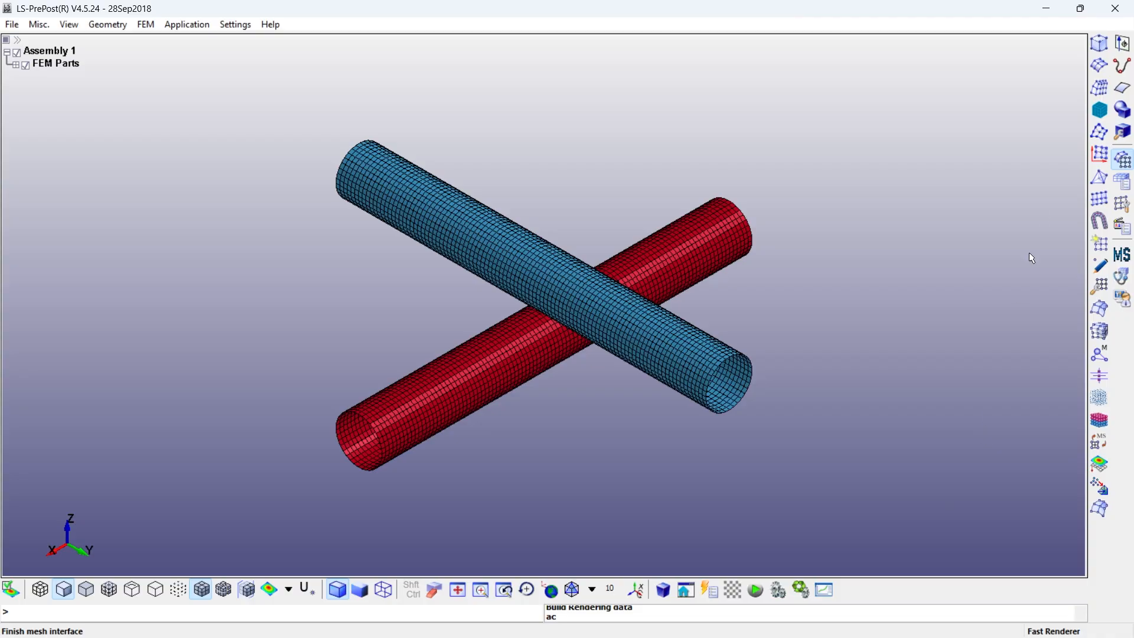
- Start creating a new SPC boundary entity on a node set
click(1123, 182)
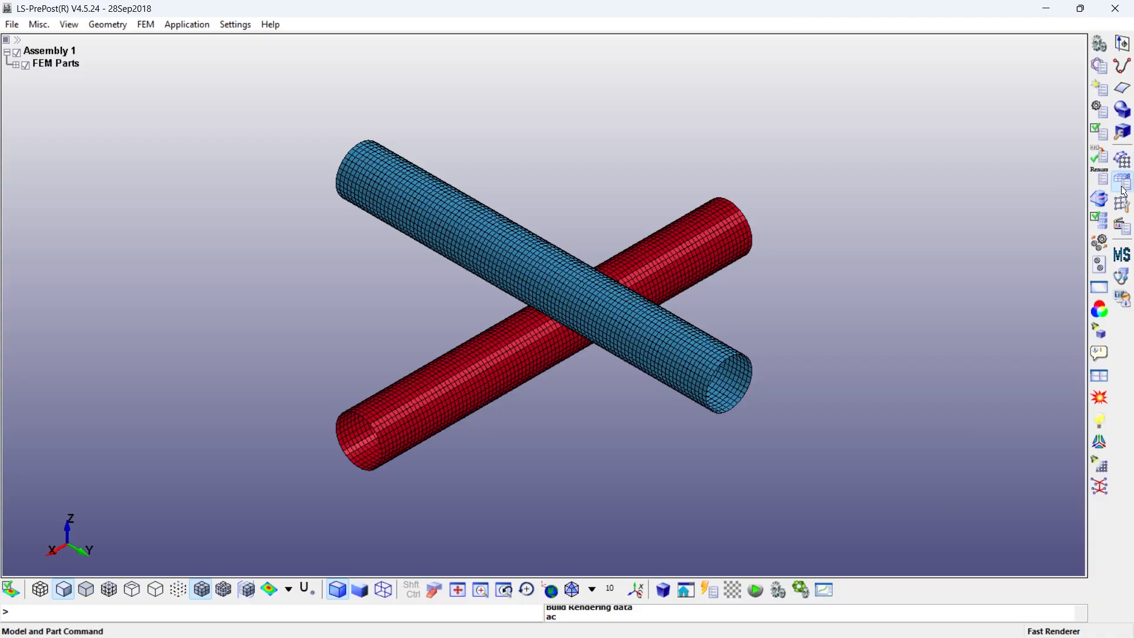
click(1102, 89)
drag(1021, 59, 879, 63)
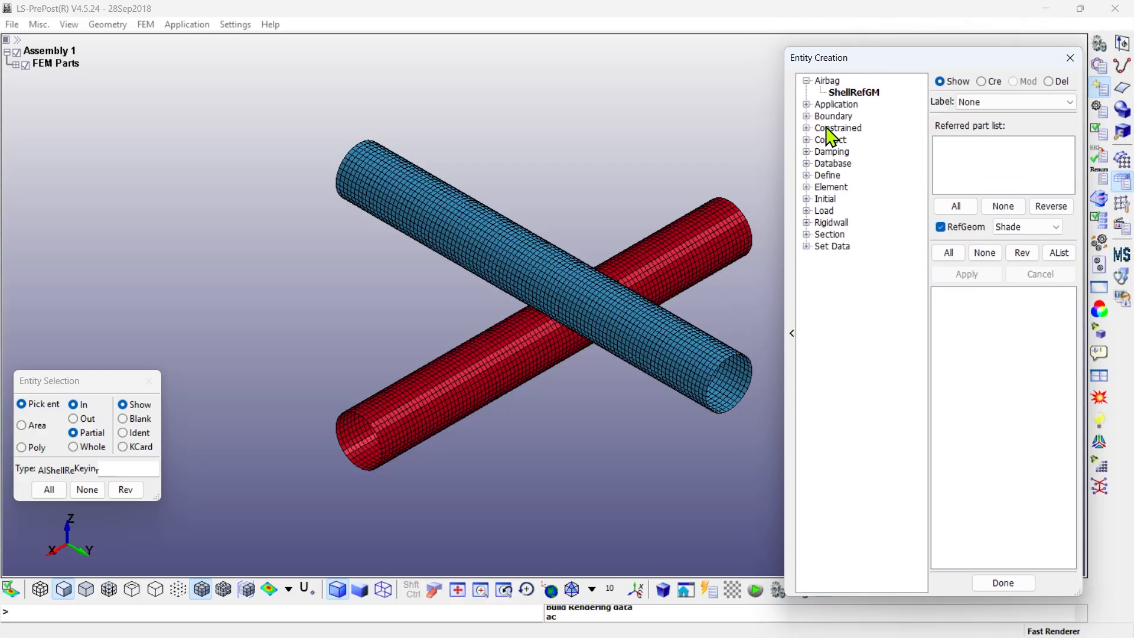
click(807, 116)
click(836, 129)
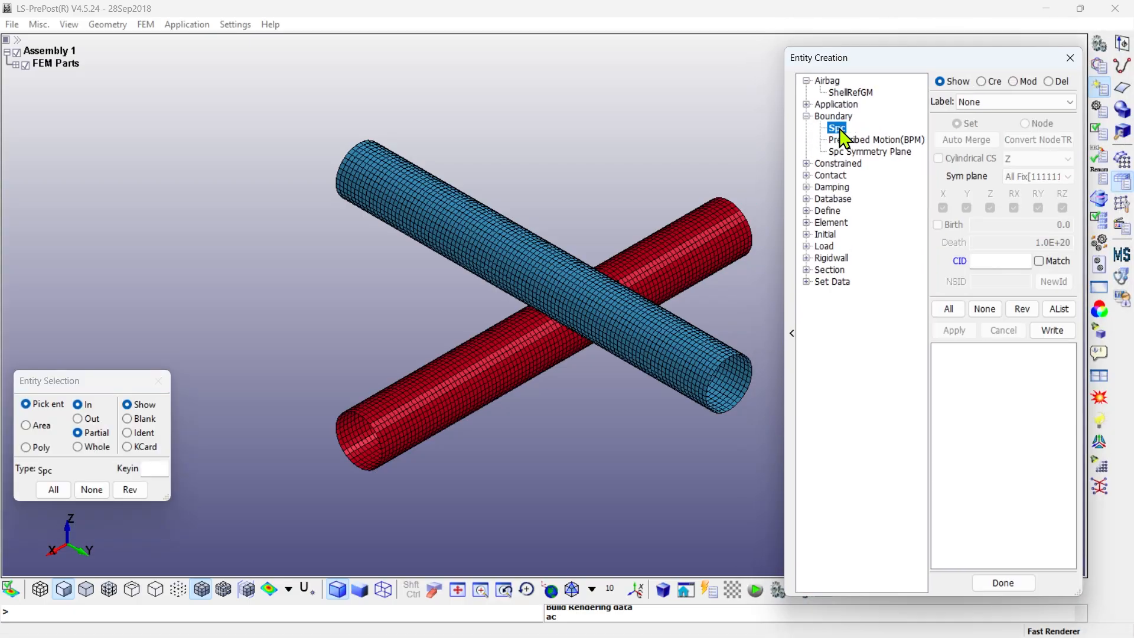
click(982, 82)
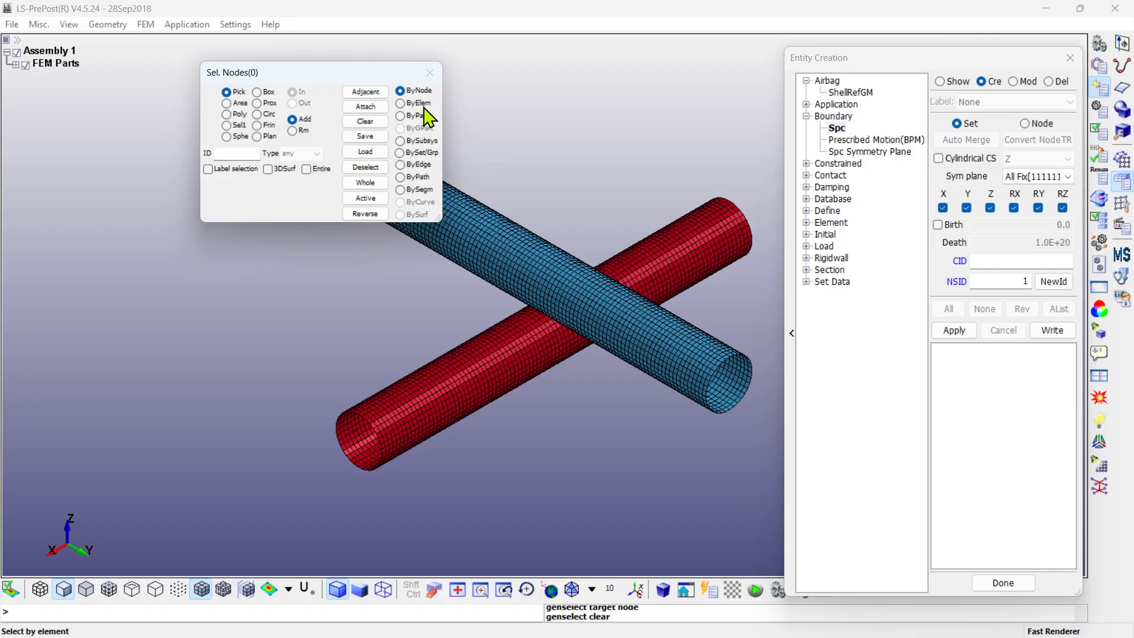
- Set node selection to pick by edge with propagation and a 45-degree feature angle
click(419, 166)
click(208, 185)
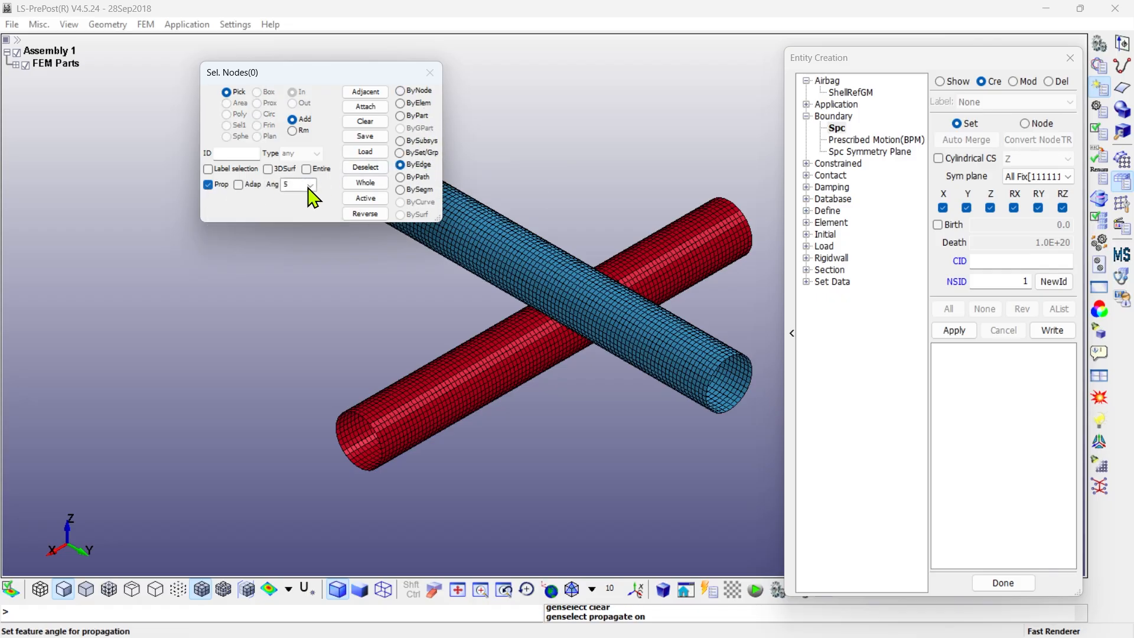
click(310, 185)
click(299, 248)
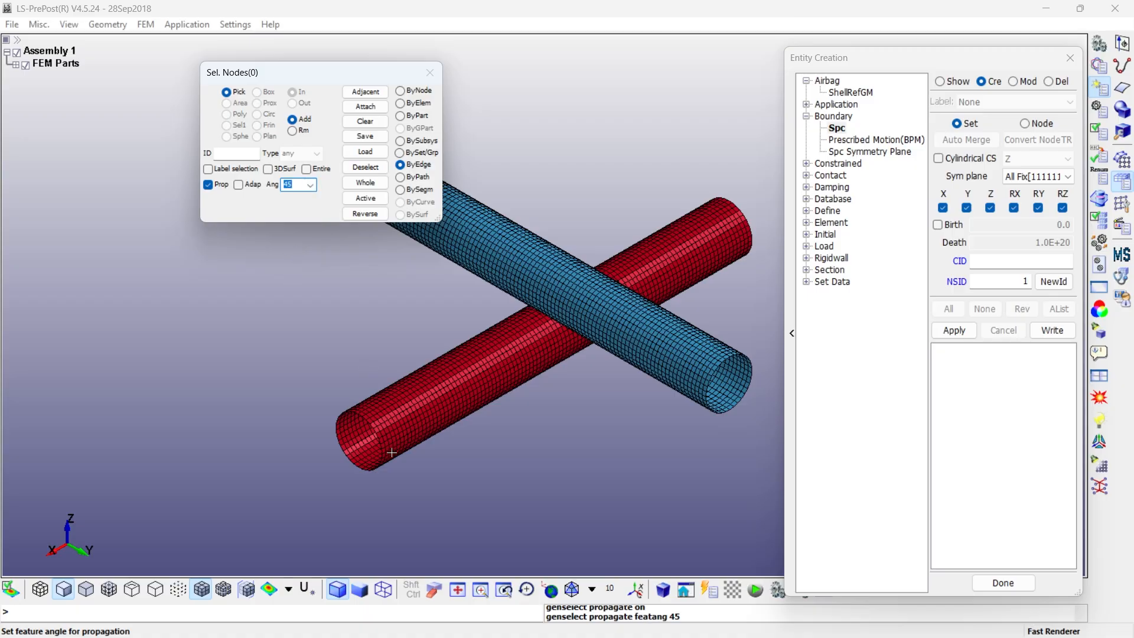
- Fix all six degrees of freedom on the edge nodes at the positive-X end of the red cylinder
scroll(391, 452, up, 5)
click(425, 401)
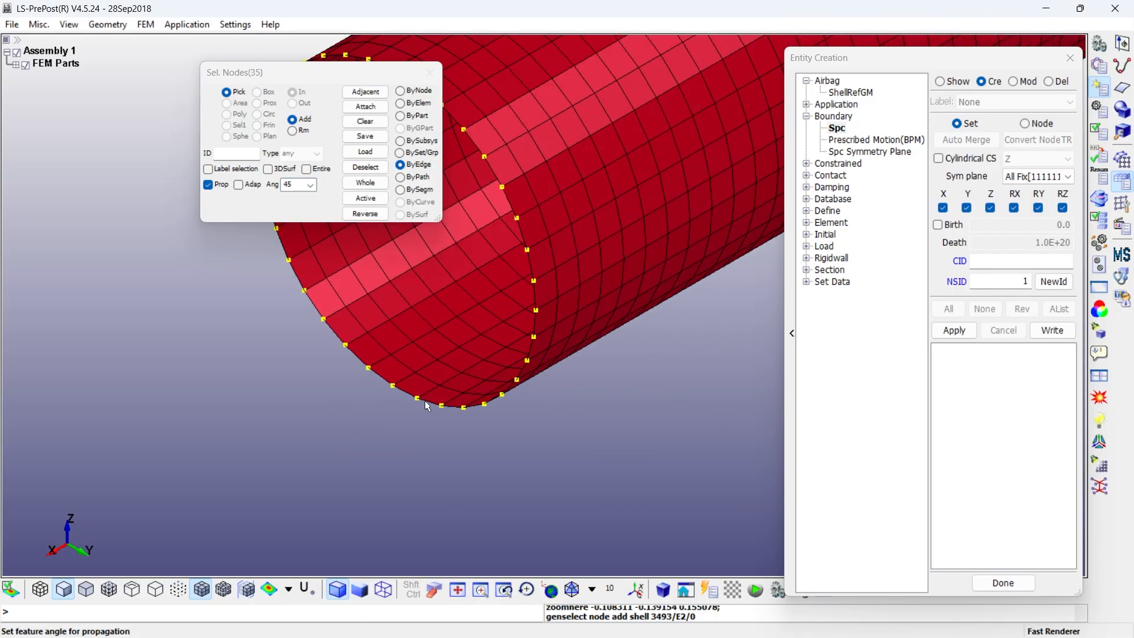
scroll(431, 402, down, 5)
click(954, 330)
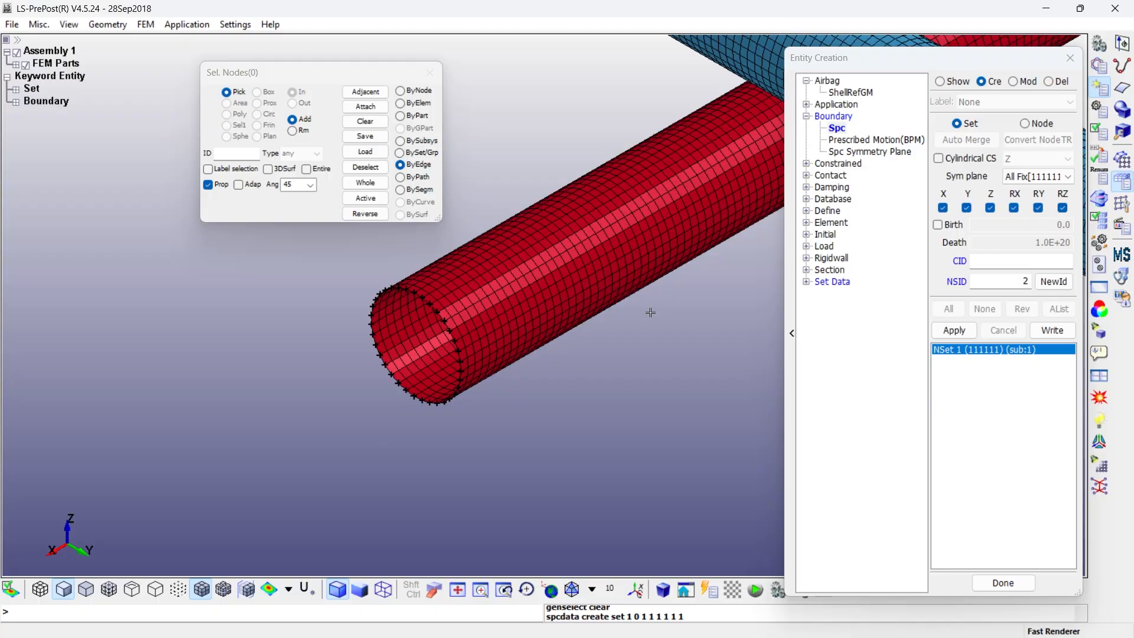
- Fix all six degrees of freedom on the edge nodes at the red cylinder's opposite end and finish entity creation
scroll(453, 390, down, 4)
click(458, 389)
scroll(459, 389, down, 1)
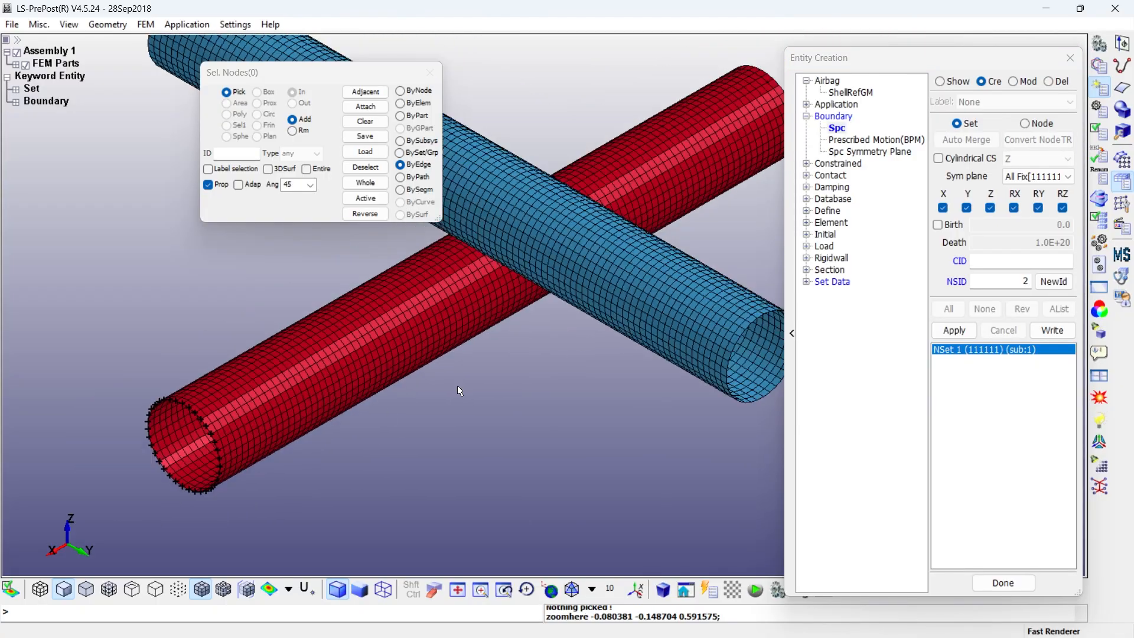
scroll(459, 390, down, 3)
scroll(540, 303, up, 6)
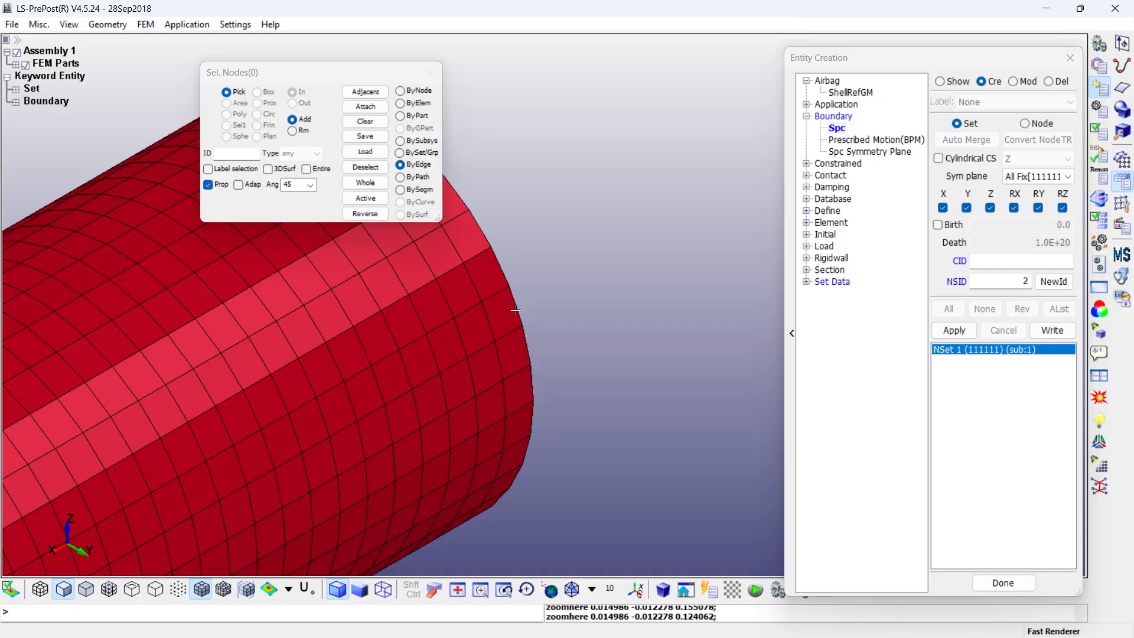
middle_click(517, 310)
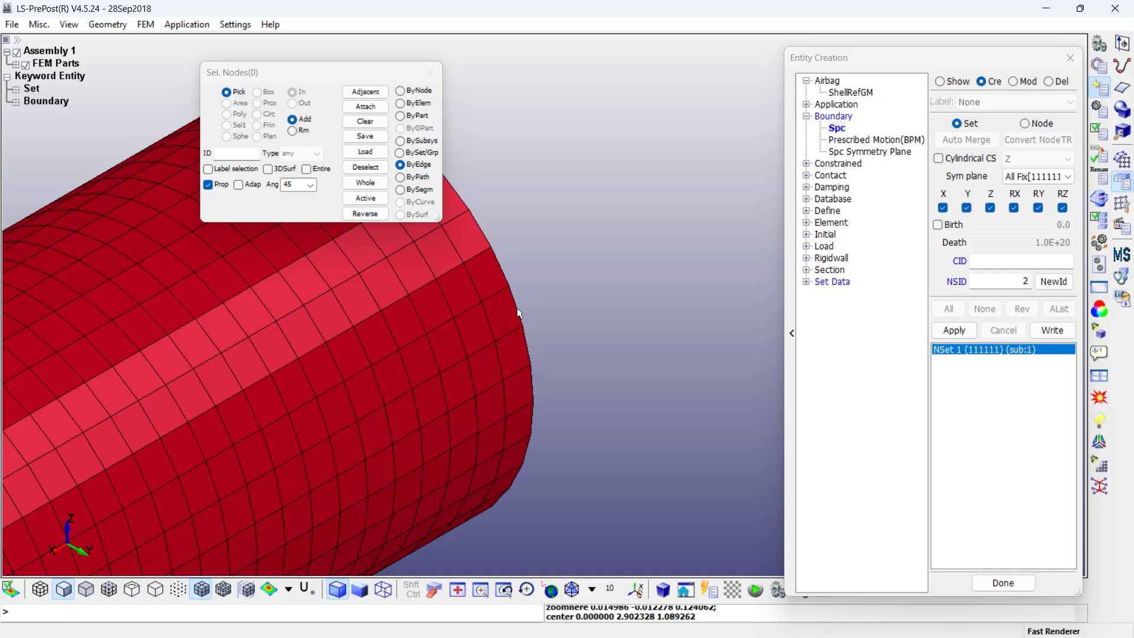
middle_click(518, 312)
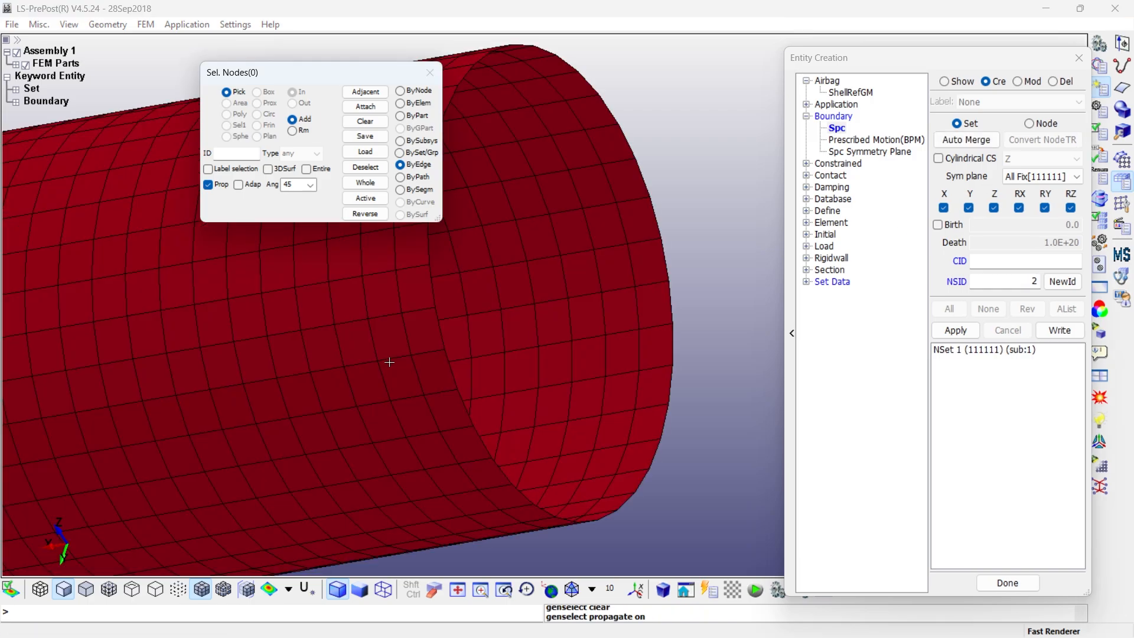
click(449, 367)
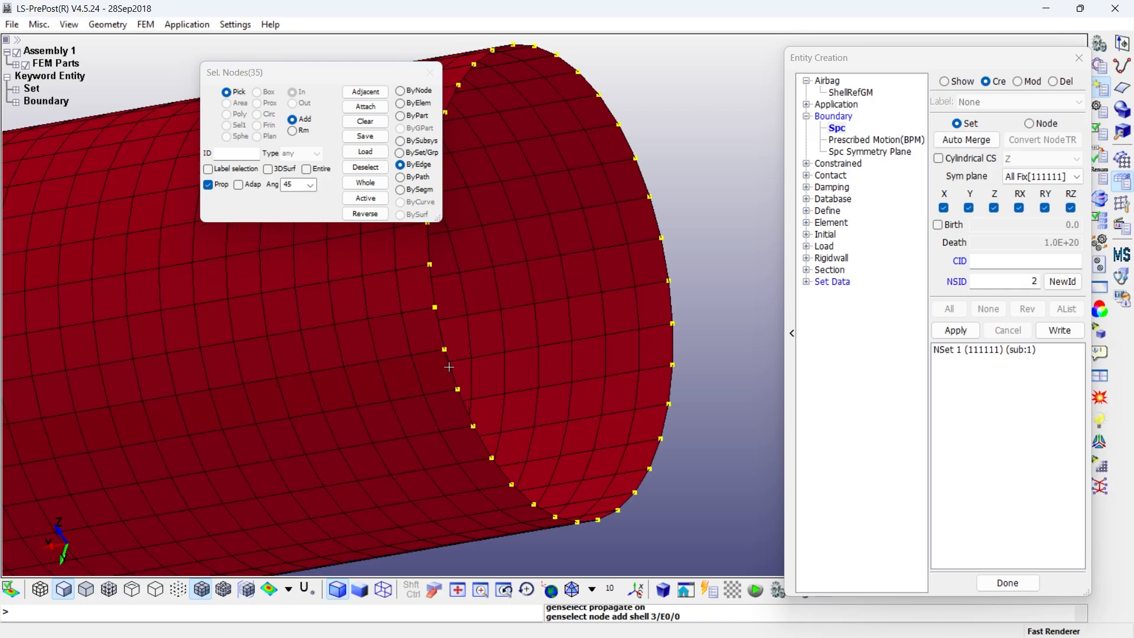
click(957, 334)
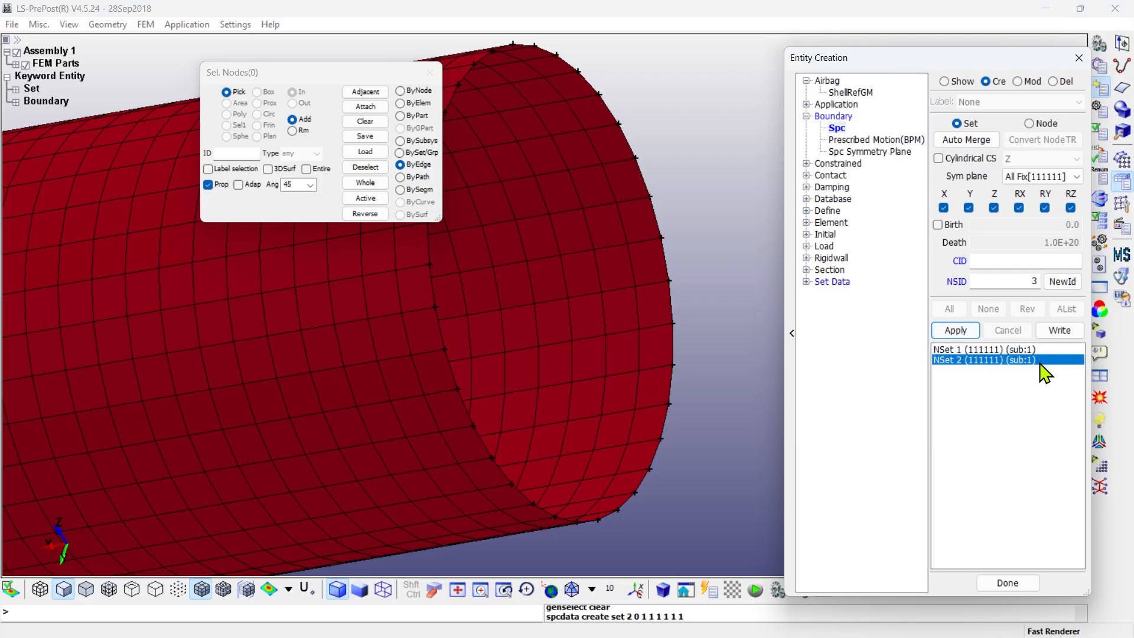
click(1011, 583)
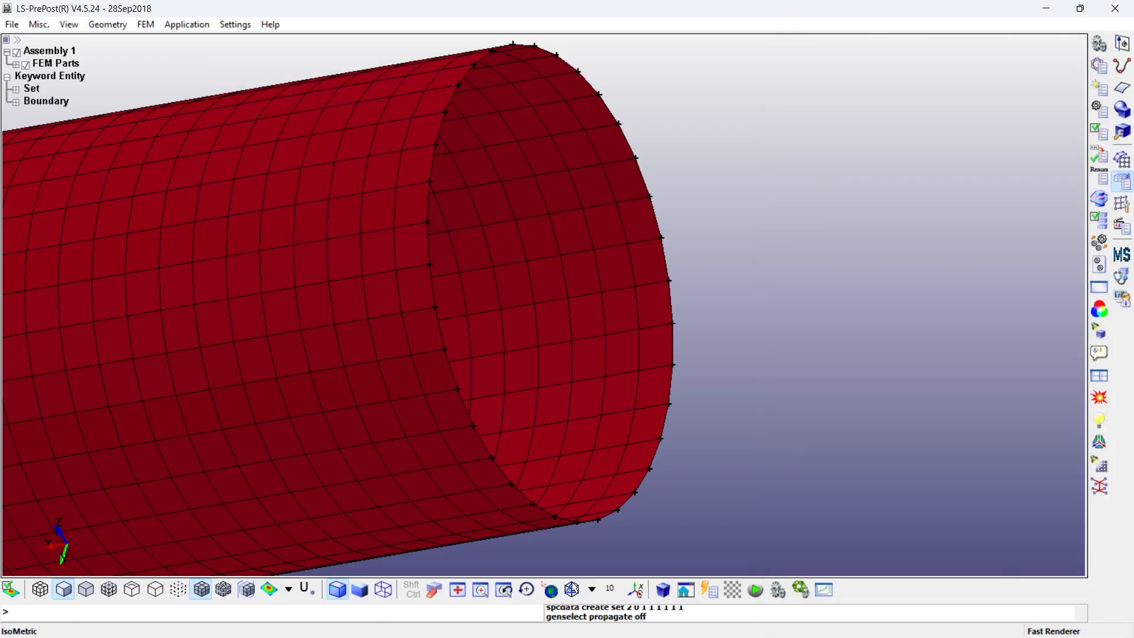
click(575, 585)
click(438, 591)
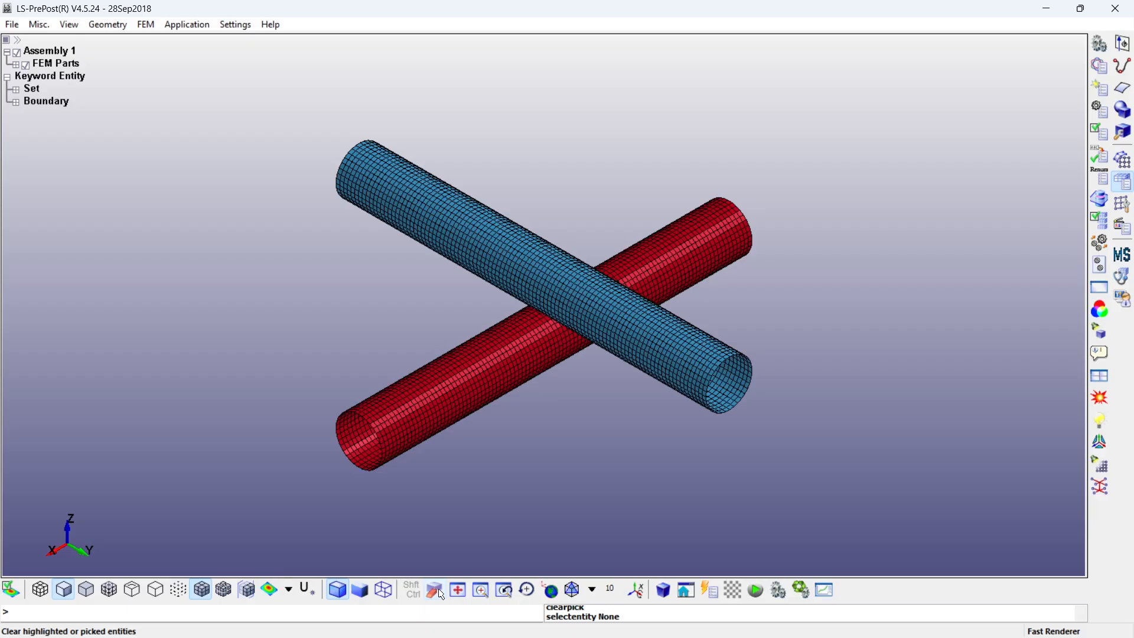
- Open the MAT_PLASTIC_KINEMATIC (003) keyword form from the list of all keywords
click(1099, 64)
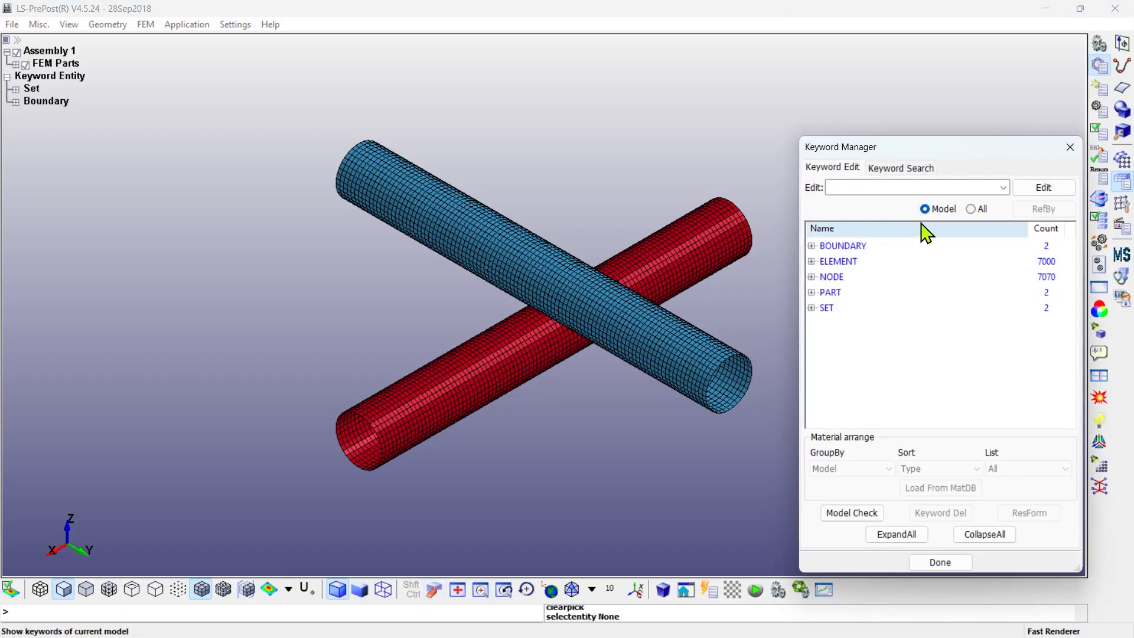
click(970, 209)
scroll(889, 299, down, 2)
scroll(886, 302, down, 5)
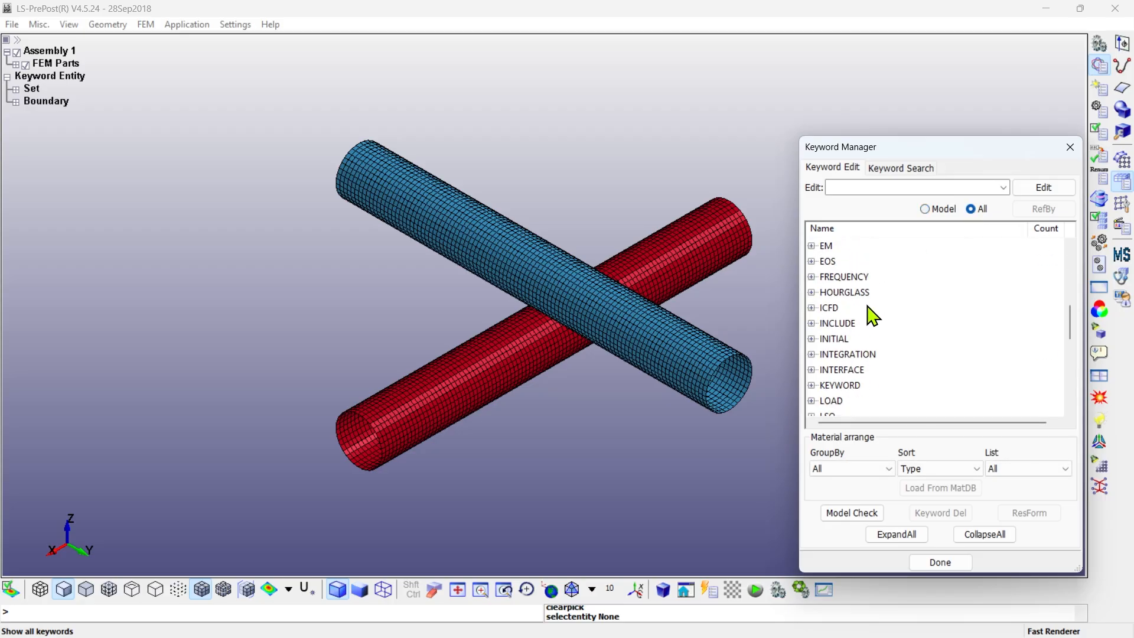
click(811, 370)
scroll(866, 366, down, 5)
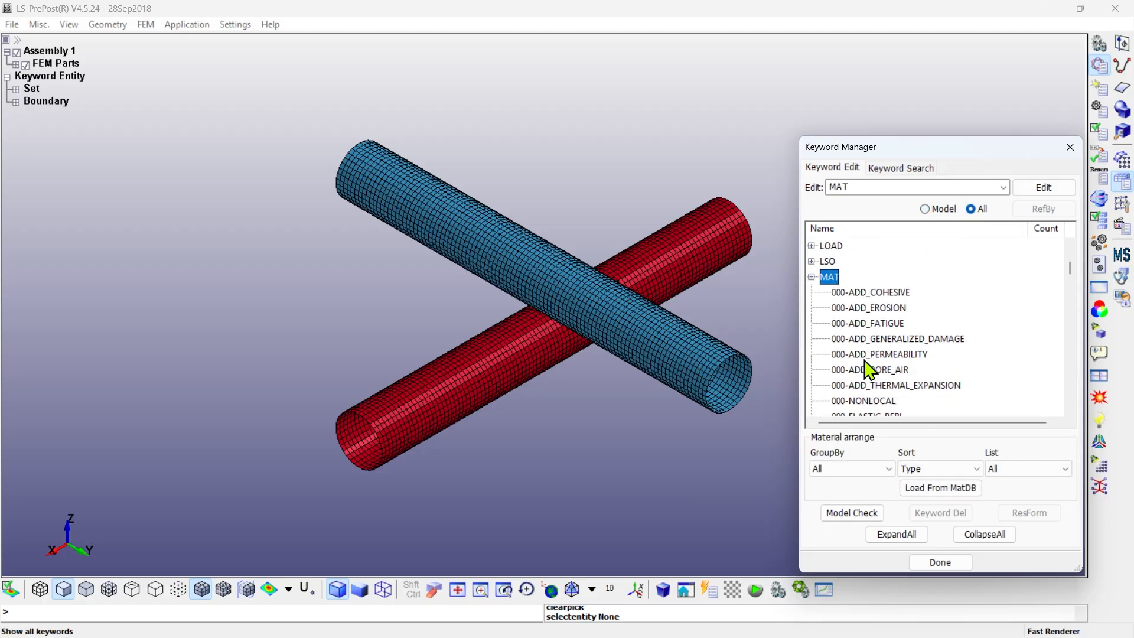
double_click(880, 323)
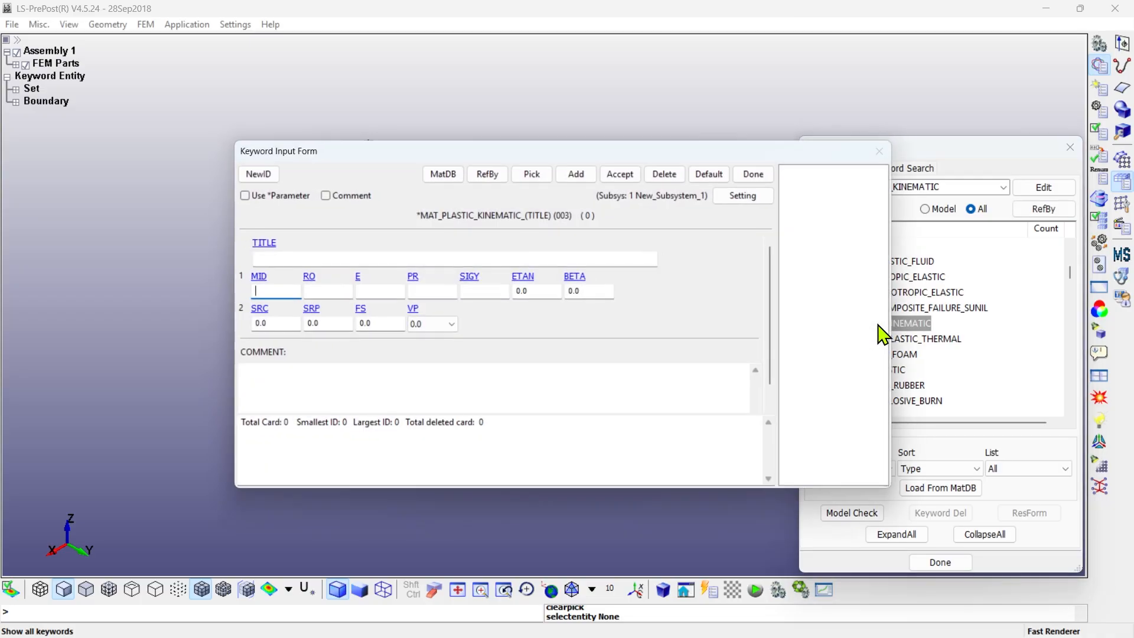
- Create a plastic kinematic material titled p1 under a new ID with RO 7.324e-4, E 3e7, PR 0.3 and SIGY 4.5e4
click(247, 172)
click(293, 259)
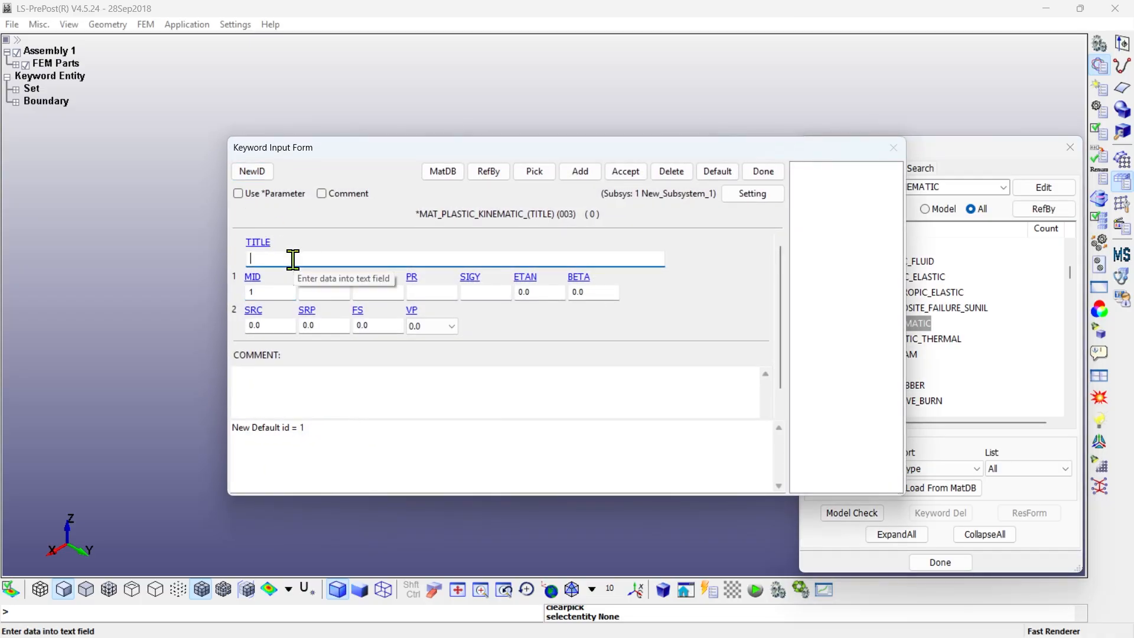
click(324, 294)
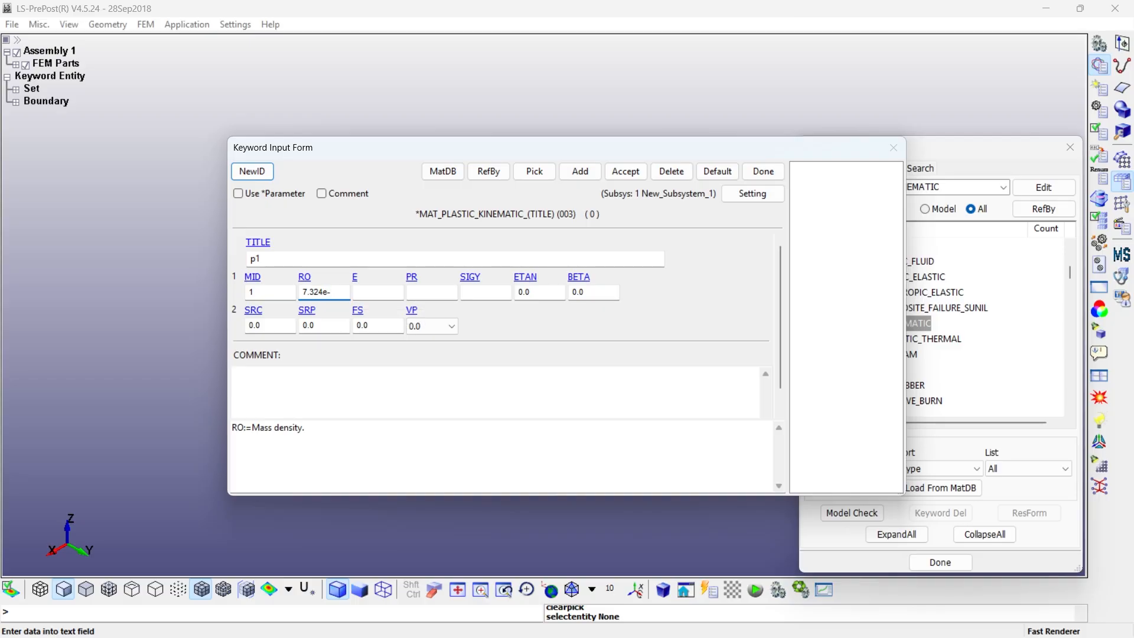
click(371, 293)
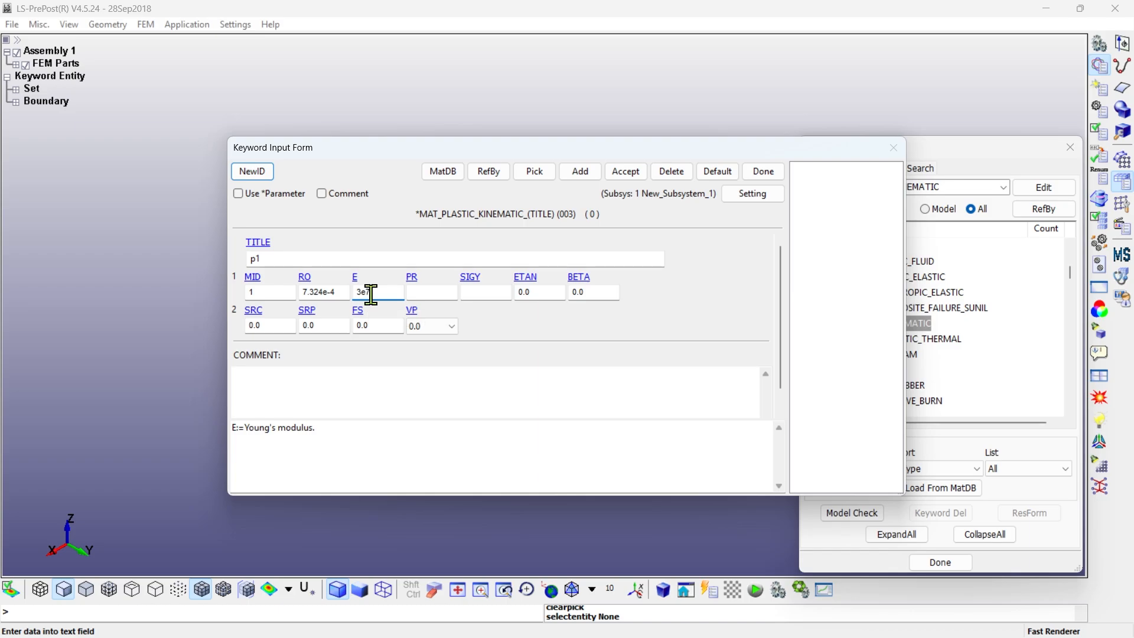
click(439, 294)
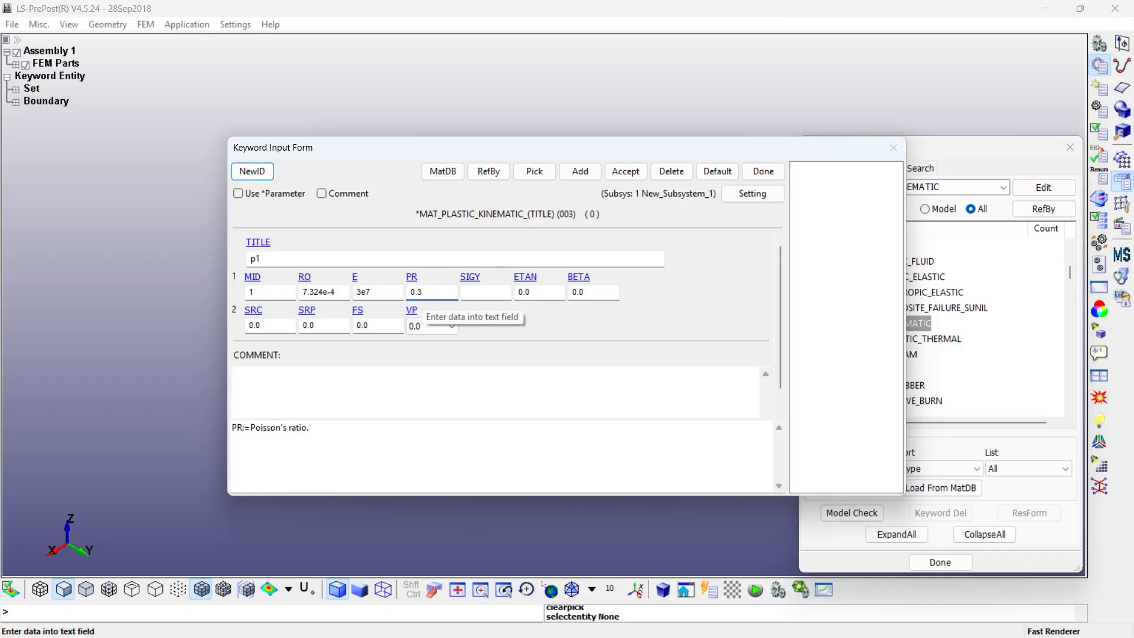
text(0.3)
click(501, 292)
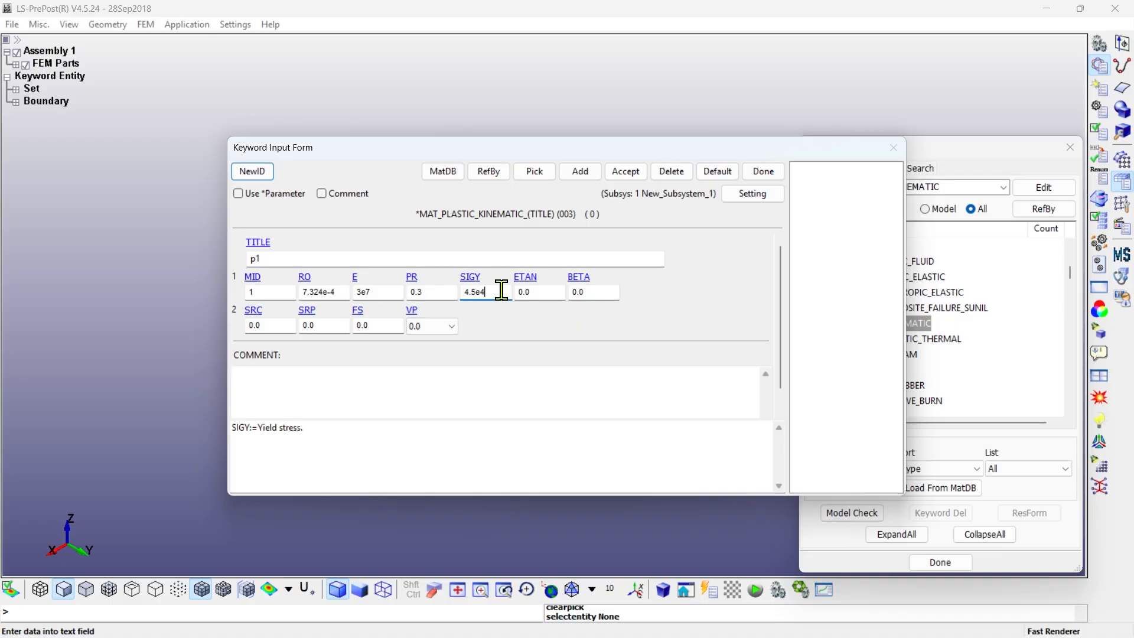
click(620, 171)
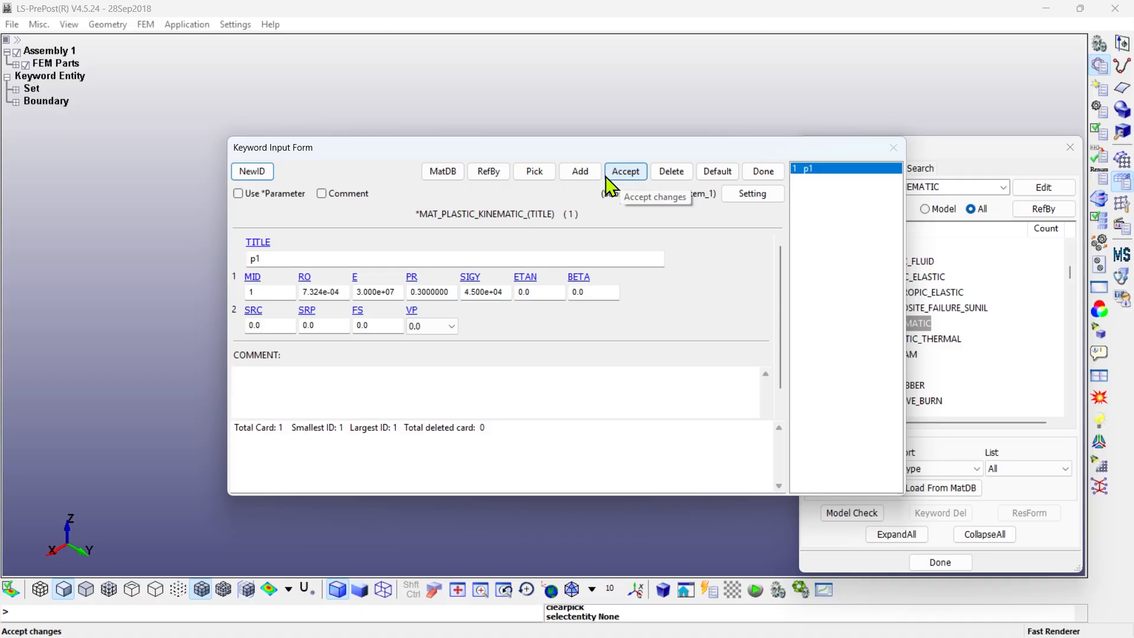
- Add a second plastic kinematic material titled p2 under a new ID with the same properties, and close the form
click(253, 171)
click(279, 258)
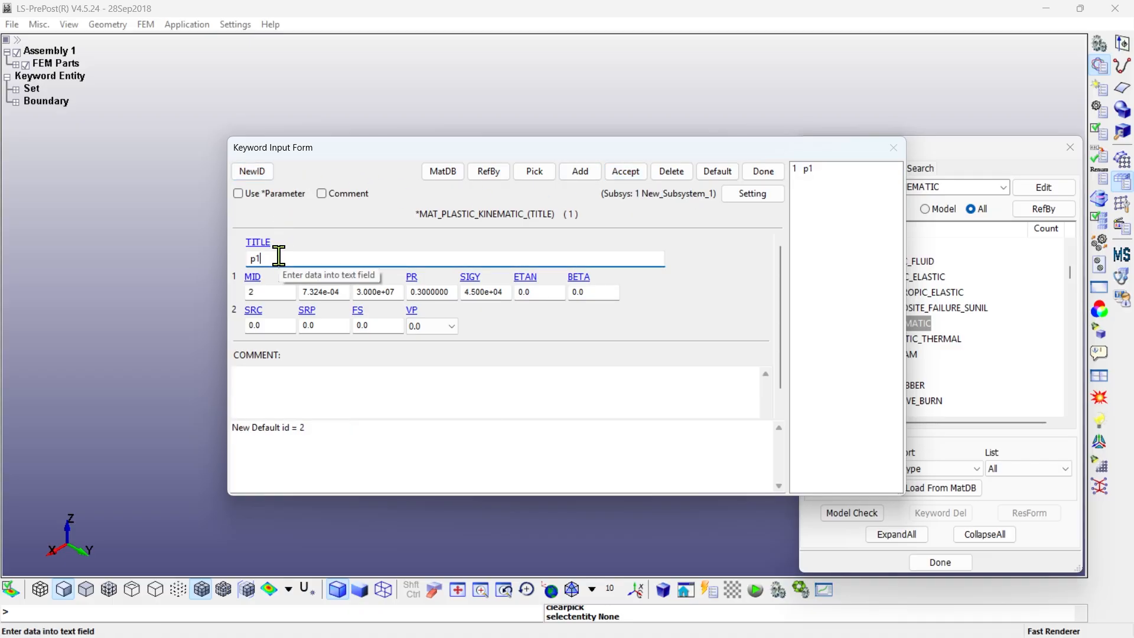
key(BackSpace)
text(2)
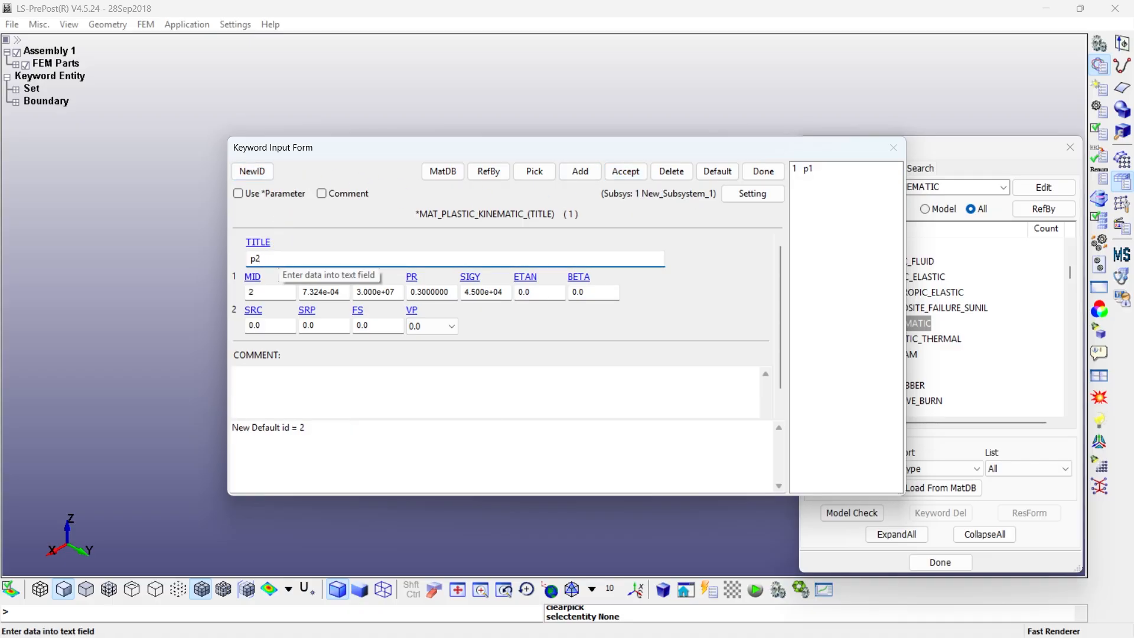
click(628, 173)
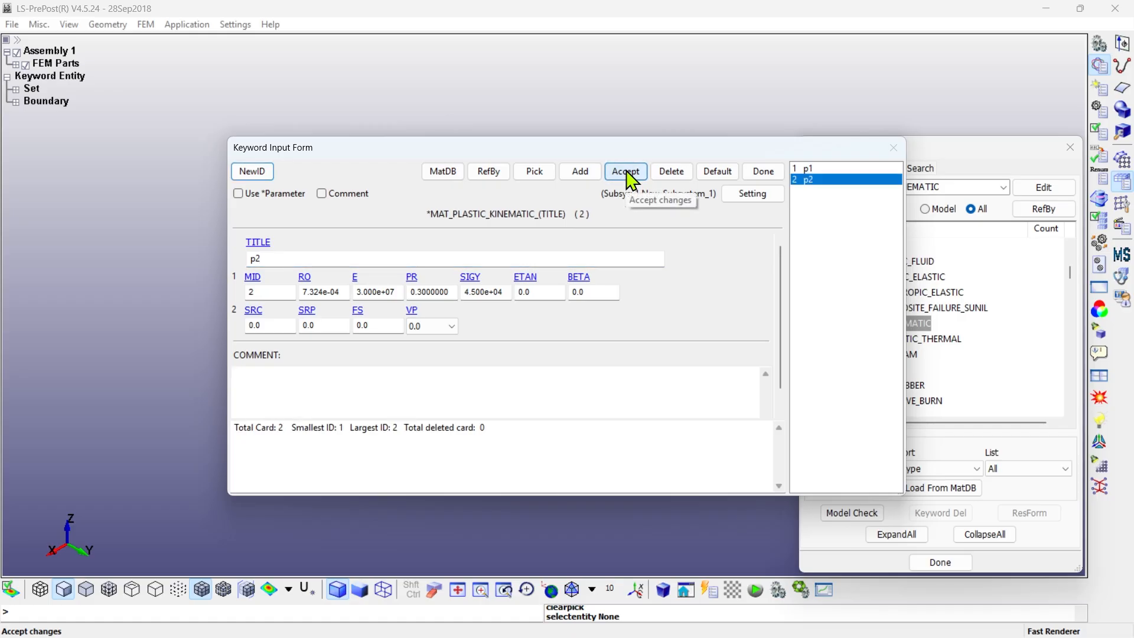
click(764, 172)
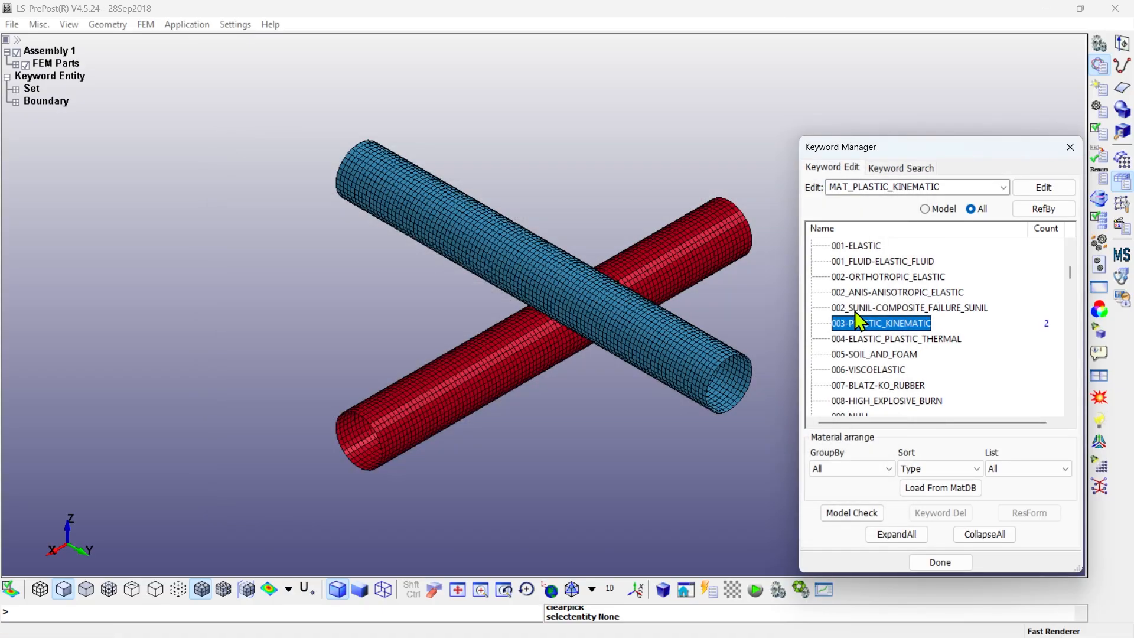
- Open the MAT_RIGID (020) keyword form and set the material ID to 99
scroll(860, 321, down, 4)
scroll(860, 321, down, 2)
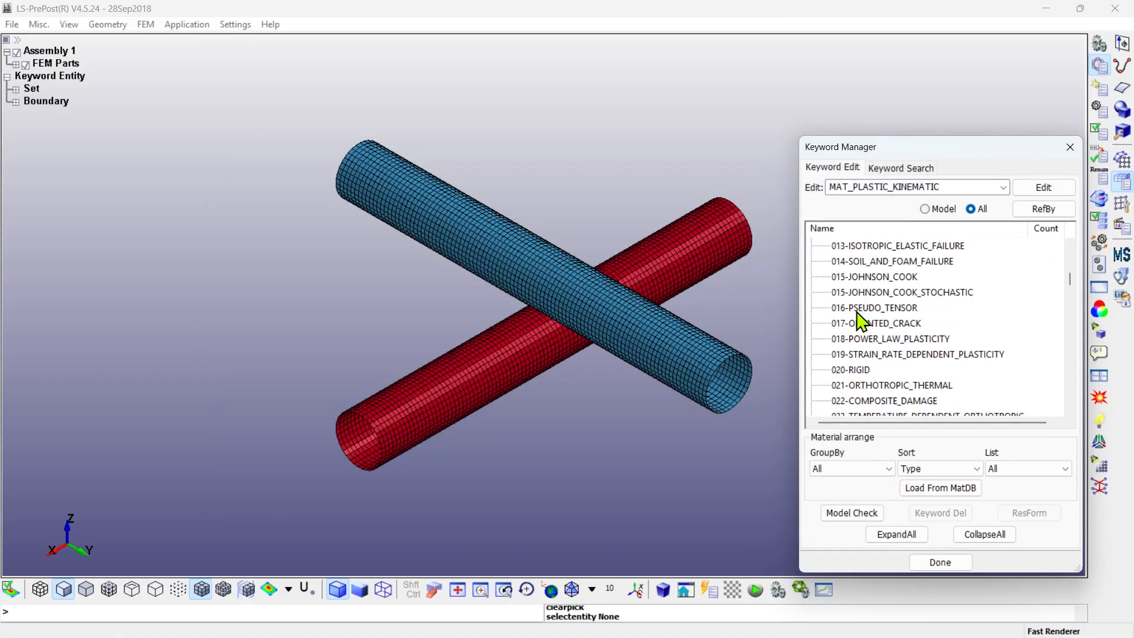
click(852, 369)
double_click(851, 369)
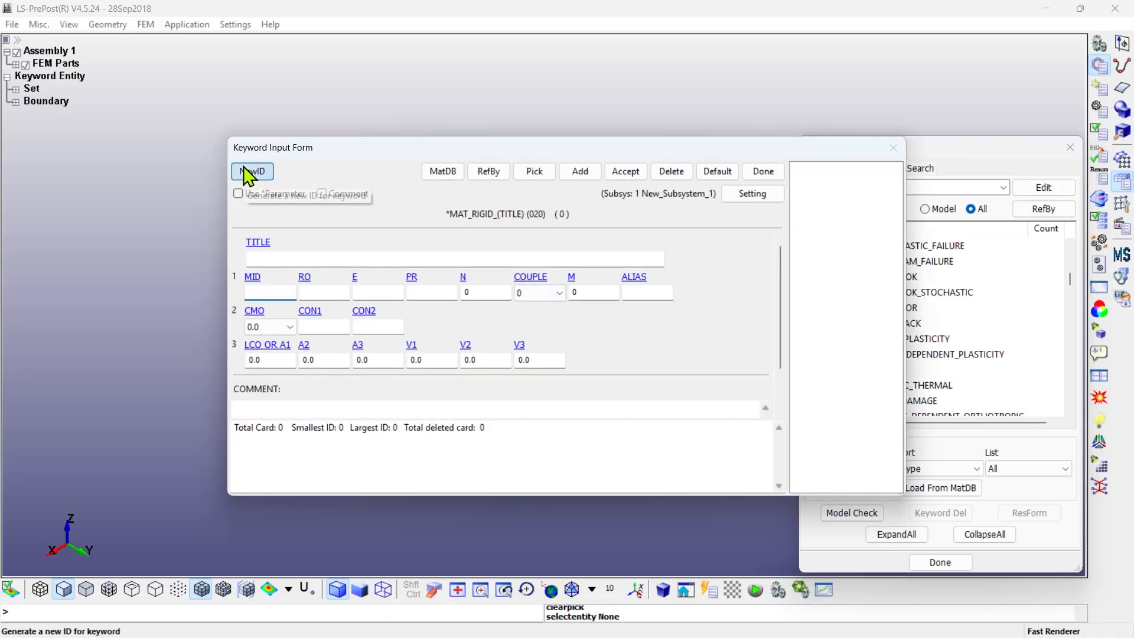
click(243, 170)
click(290, 258)
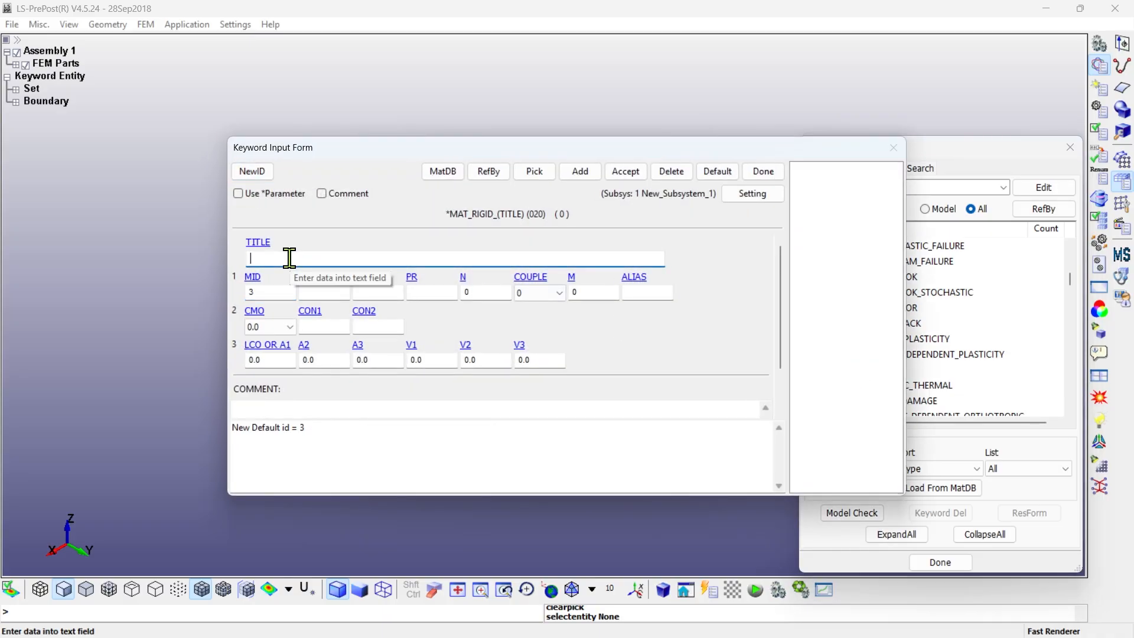
double_click(273, 291)
text(99)
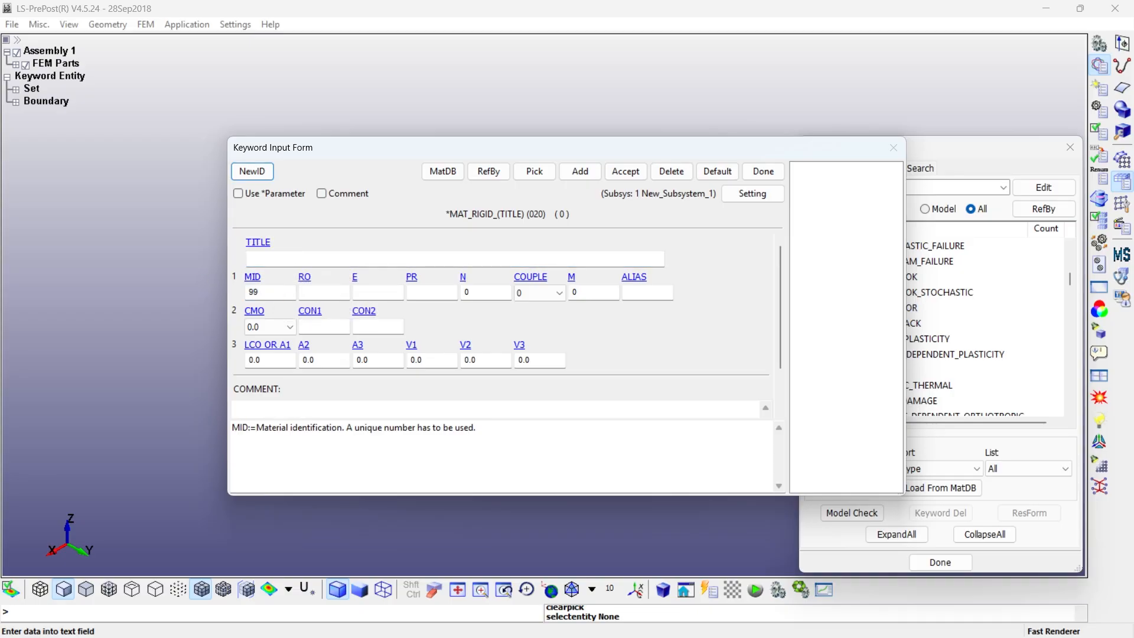
- Set the rigid material's density to 7.324e-4, Young's modulus to 3e7 and Poisson's ratio to 0.3
click(305, 292)
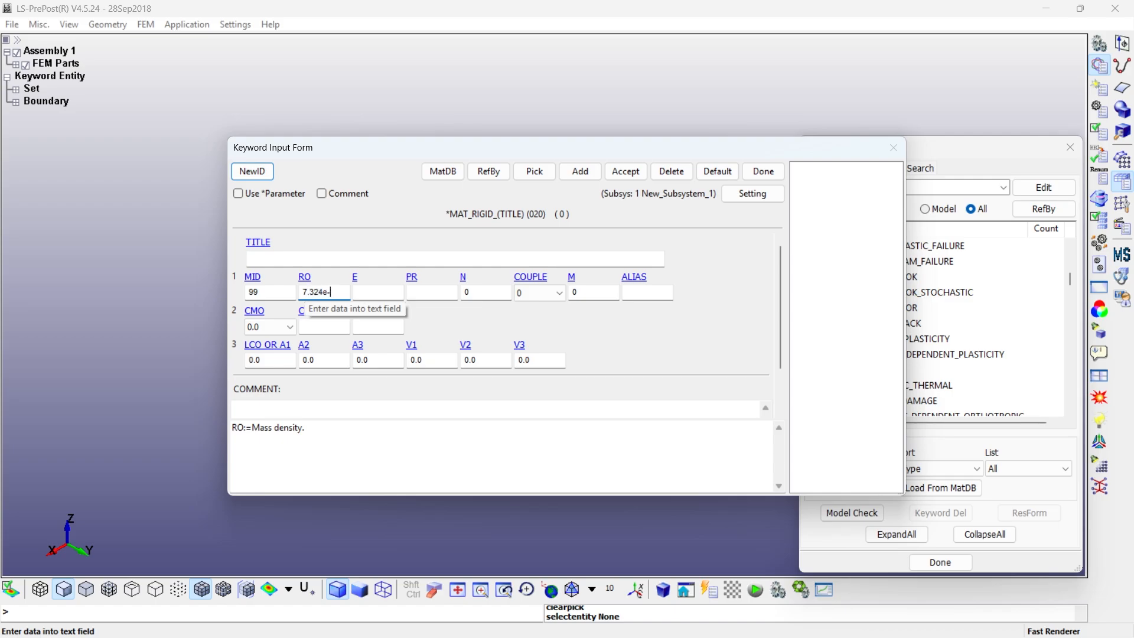
click(359, 292)
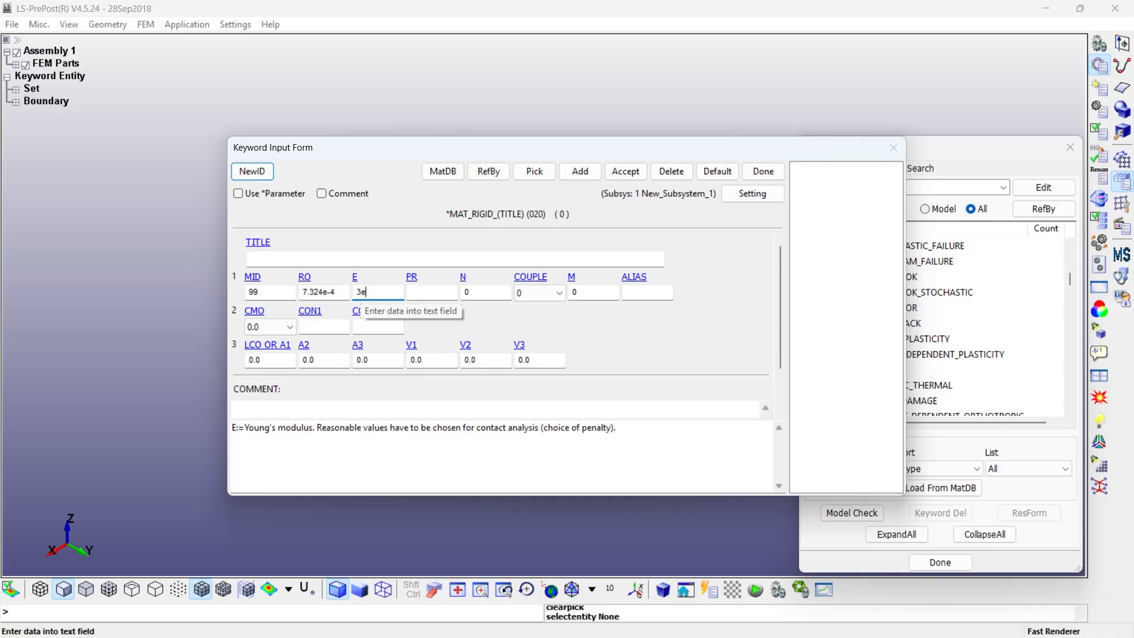
text(3e7)
key(Tab)
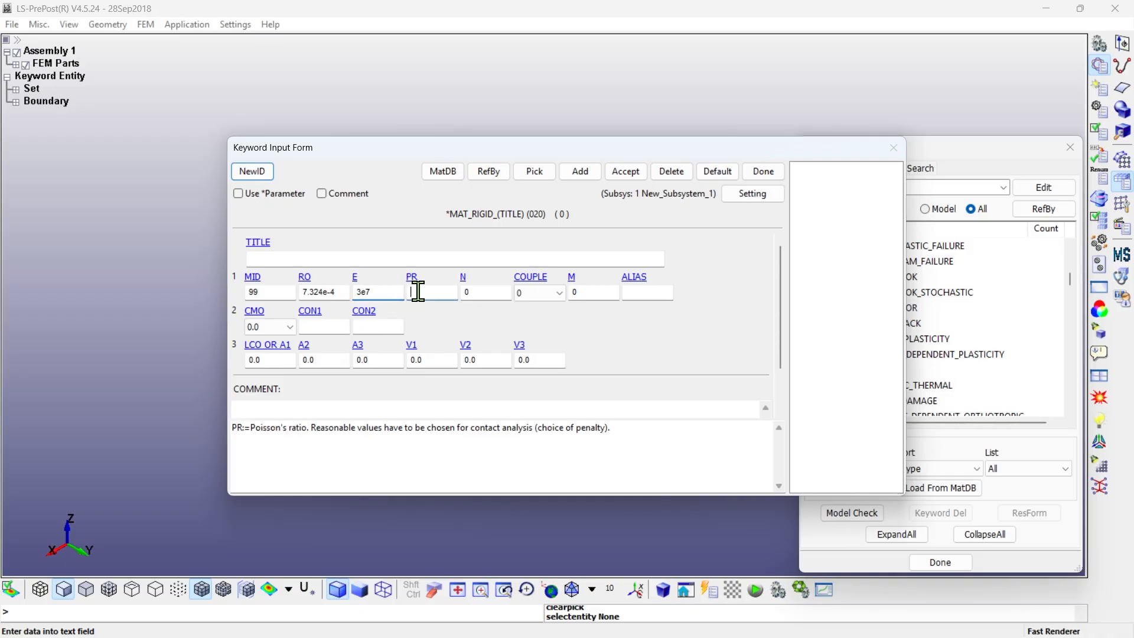
text(0.3)
- Set the rigid material's CMO to 1.0 and CON1 to 7 after checking the displacement constraint options
click(270, 327)
click(265, 372)
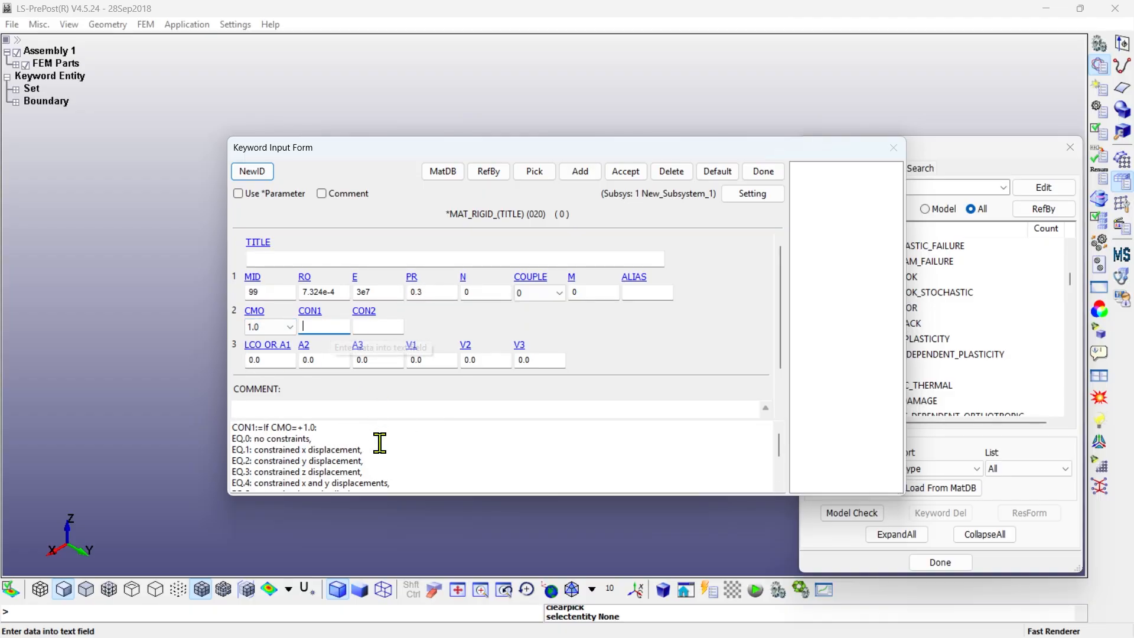
scroll(380, 443, down, 3)
drag(400, 450, 207, 449)
click(328, 328)
text(7)
- Set CON2 to 5 to constrain y and z rotations, accept the rigid material and close its form
click(362, 329)
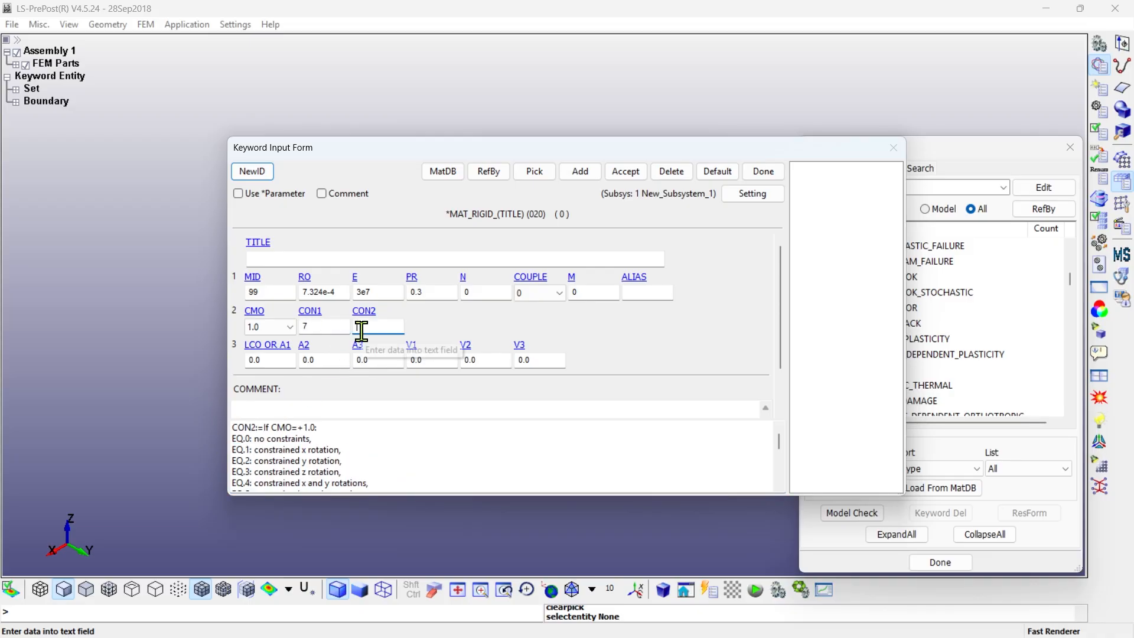
text(5)
scroll(374, 466, down, 1)
drag(384, 453, 232, 448)
click(445, 463)
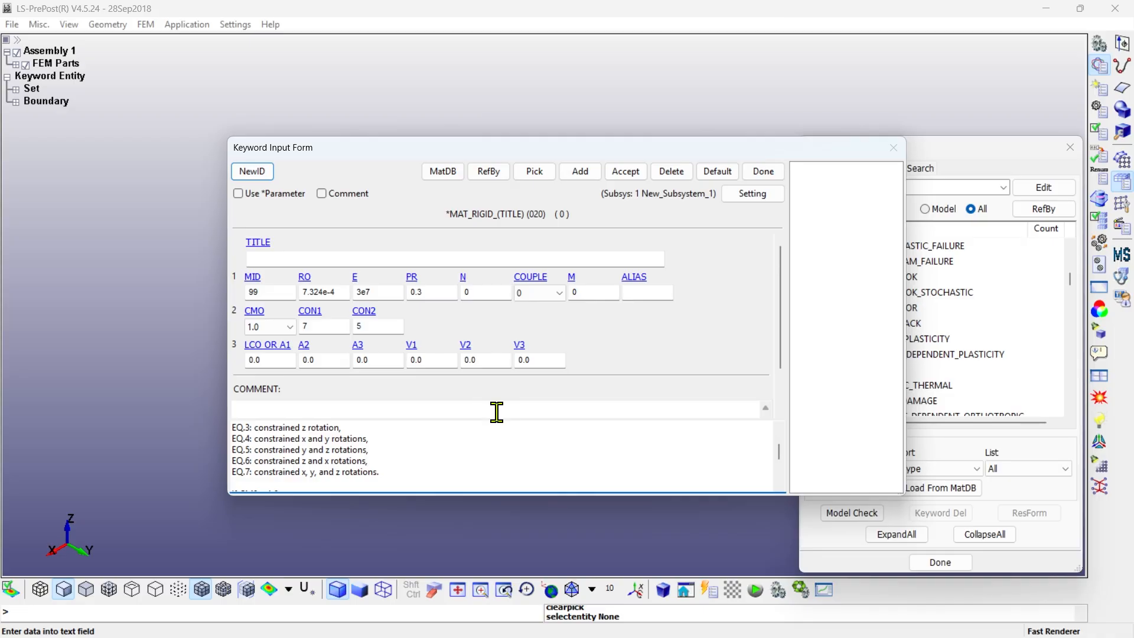
click(621, 173)
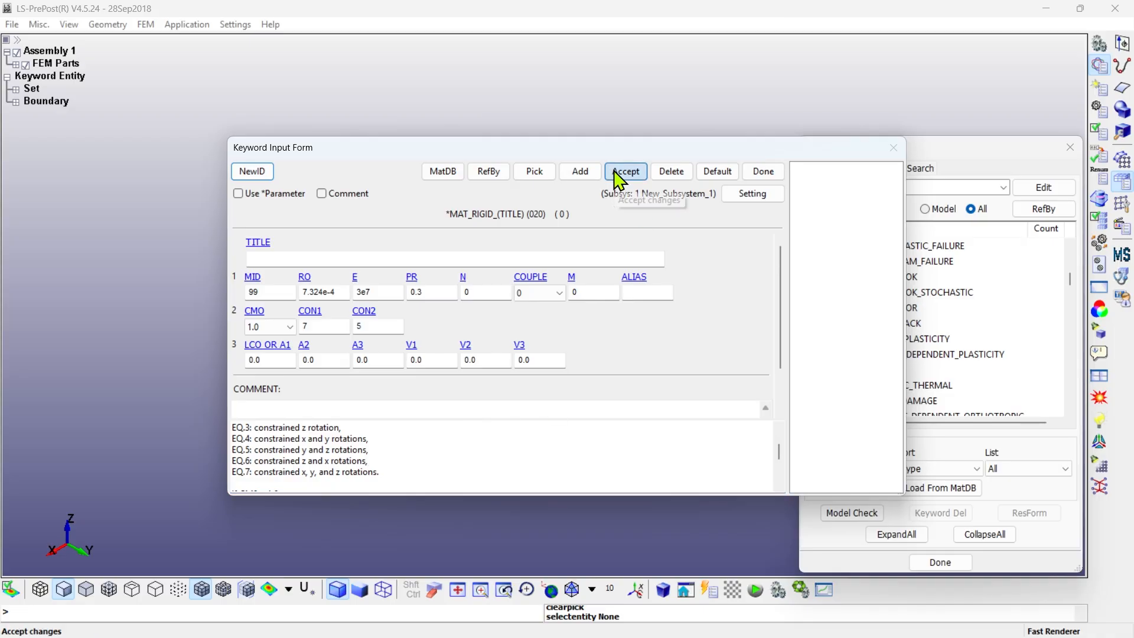
click(762, 172)
- Open the SECTION_SHELL keyword form and start a new section titled p1
click(982, 535)
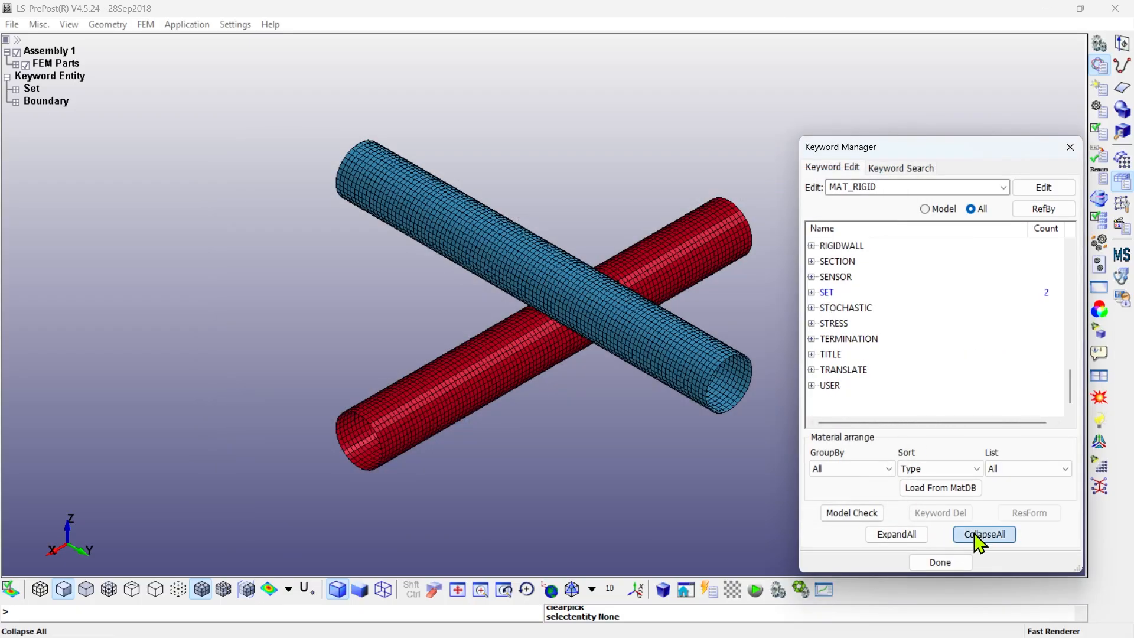
scroll(832, 316, up, 1)
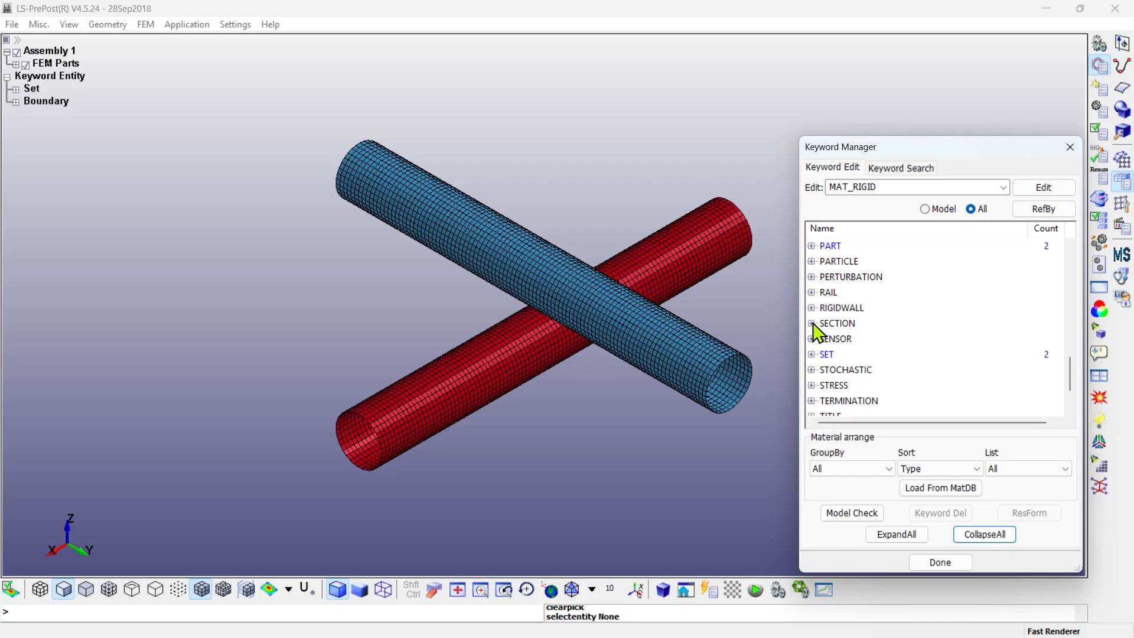
click(813, 323)
double_click(850, 385)
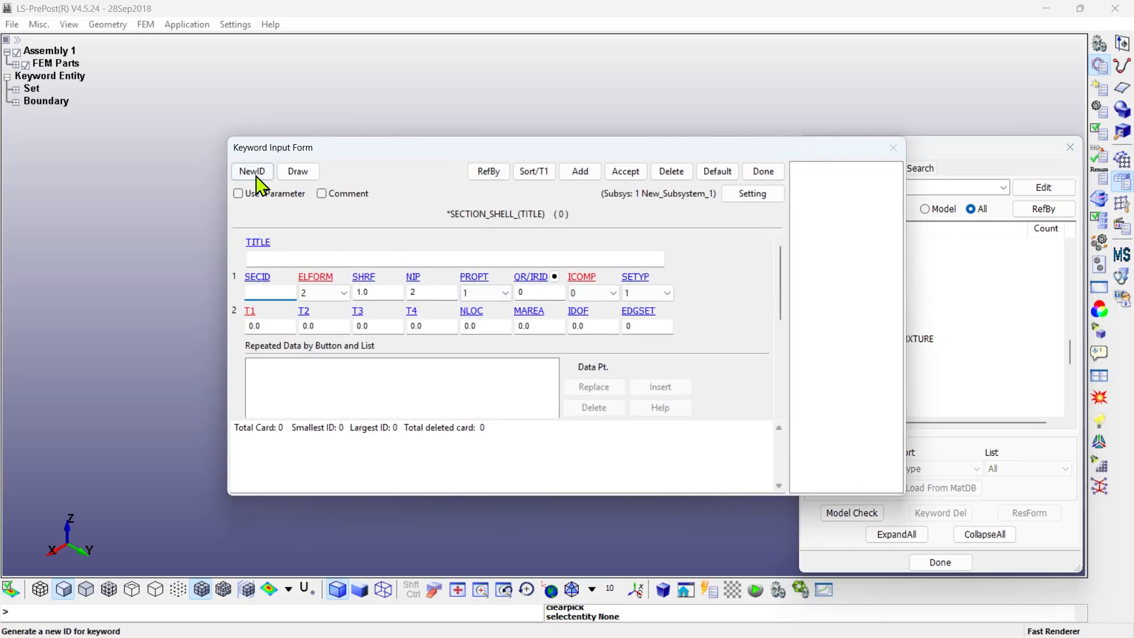
click(252, 171)
click(295, 258)
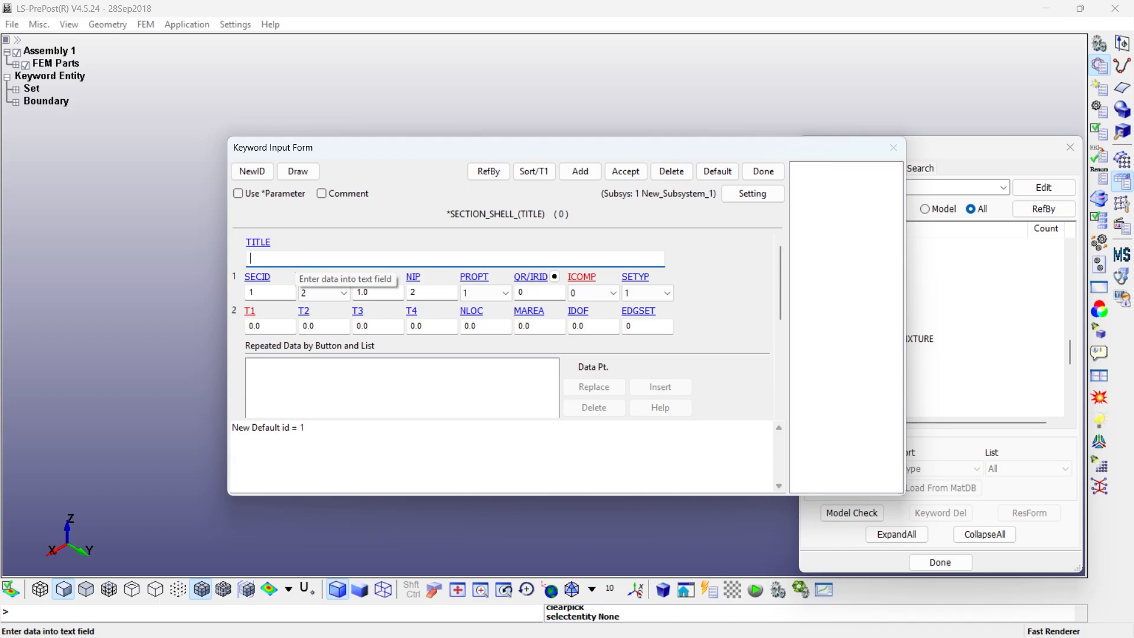
- Set the section's ELFORM to 16, the fully integrated shell element, and check the option's description
click(338, 293)
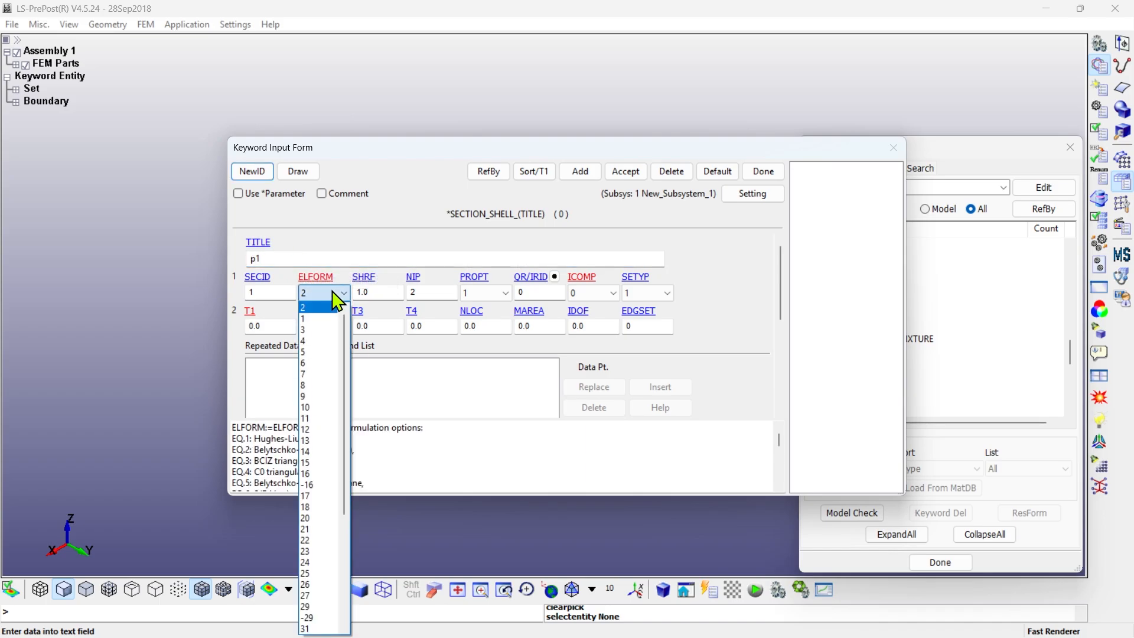
scroll(325, 378, down, 3)
click(319, 381)
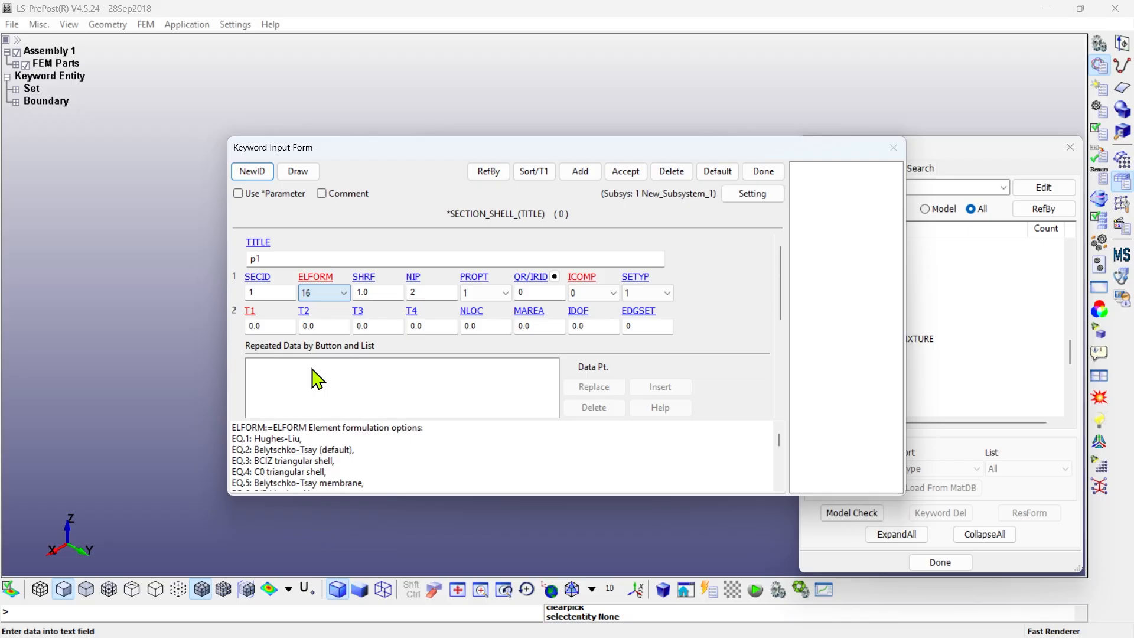
scroll(321, 455, down, 3)
scroll(320, 455, down, 3)
drag(416, 450, 243, 450)
click(431, 438)
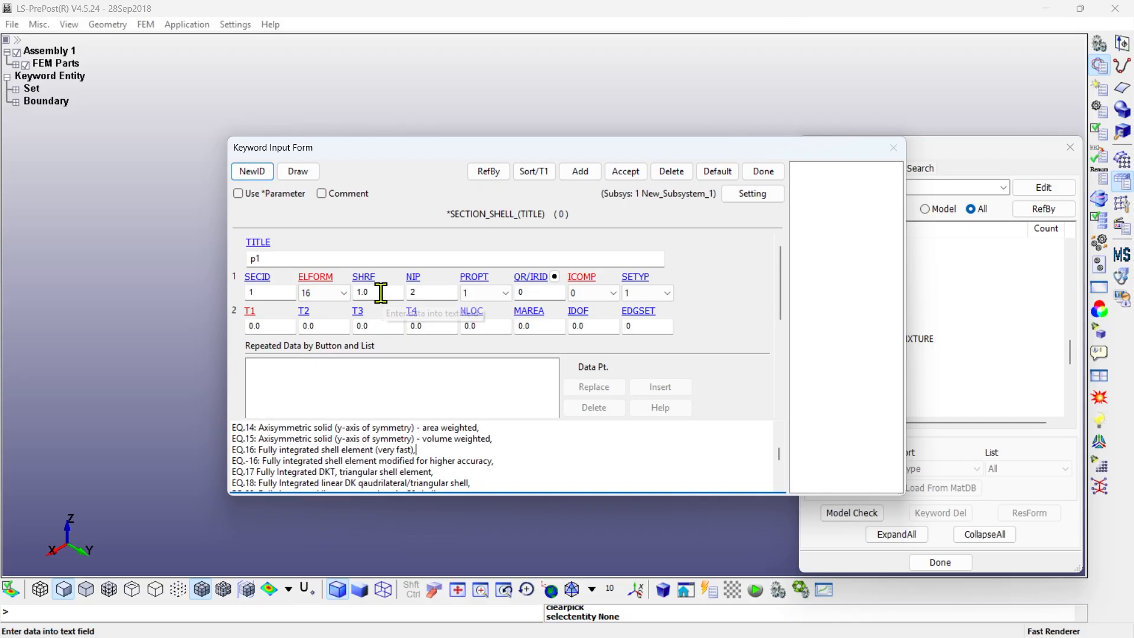
- Set SHRF to 0.8333, NIP to 5 and shell thickness T1 to T4 to 0.432, and accept section p1
click(380, 293)
text(0.8333)
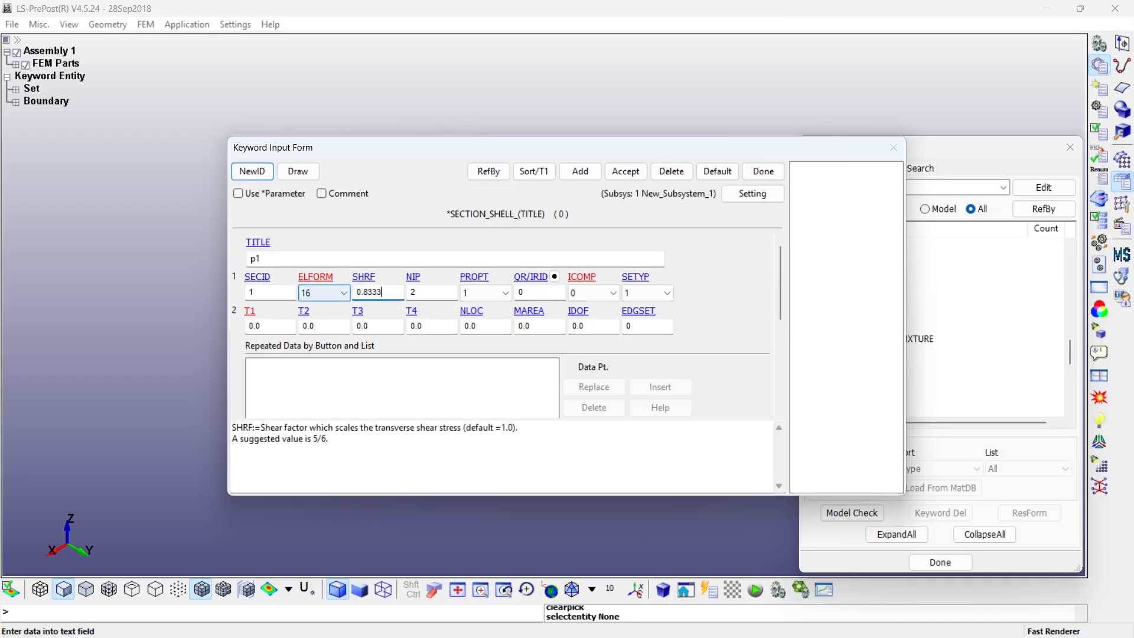
click(412, 293)
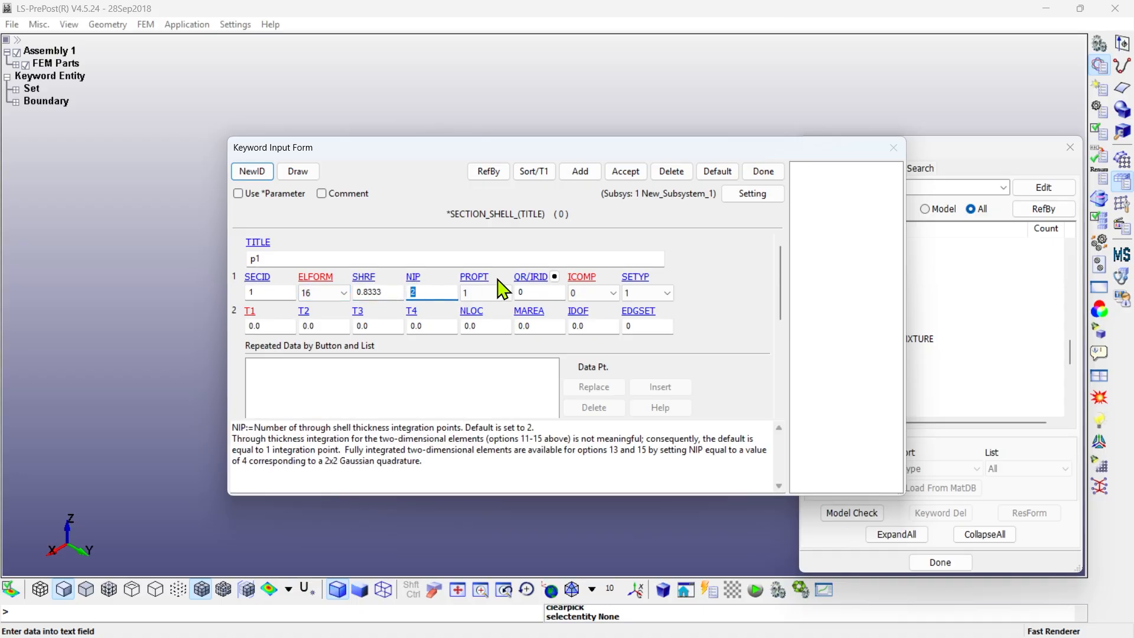
text(5)
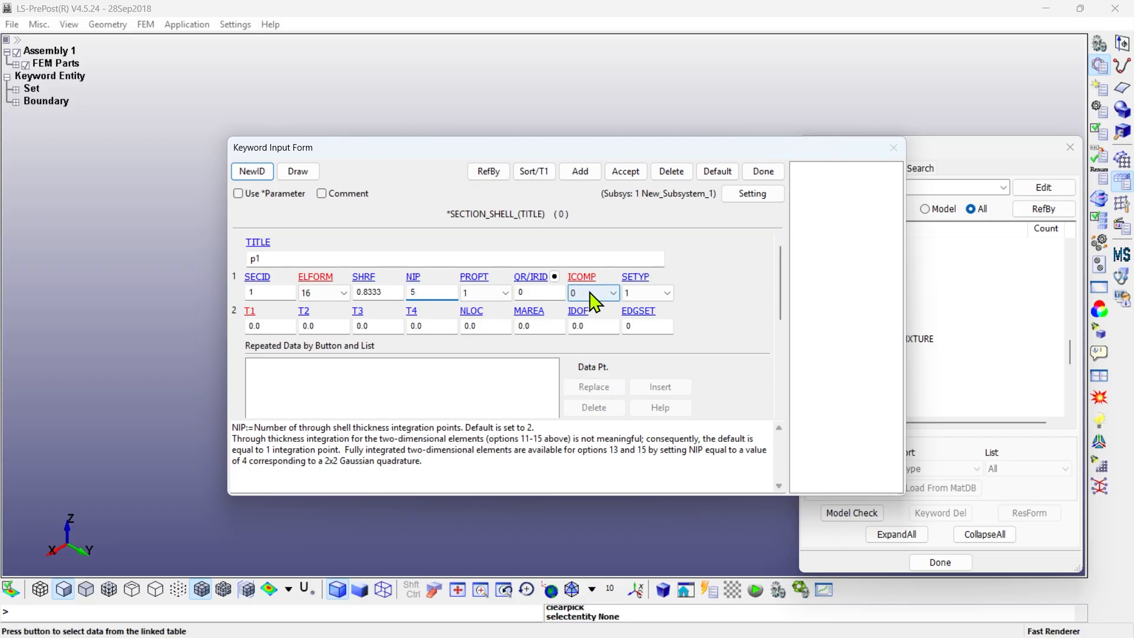
click(278, 327)
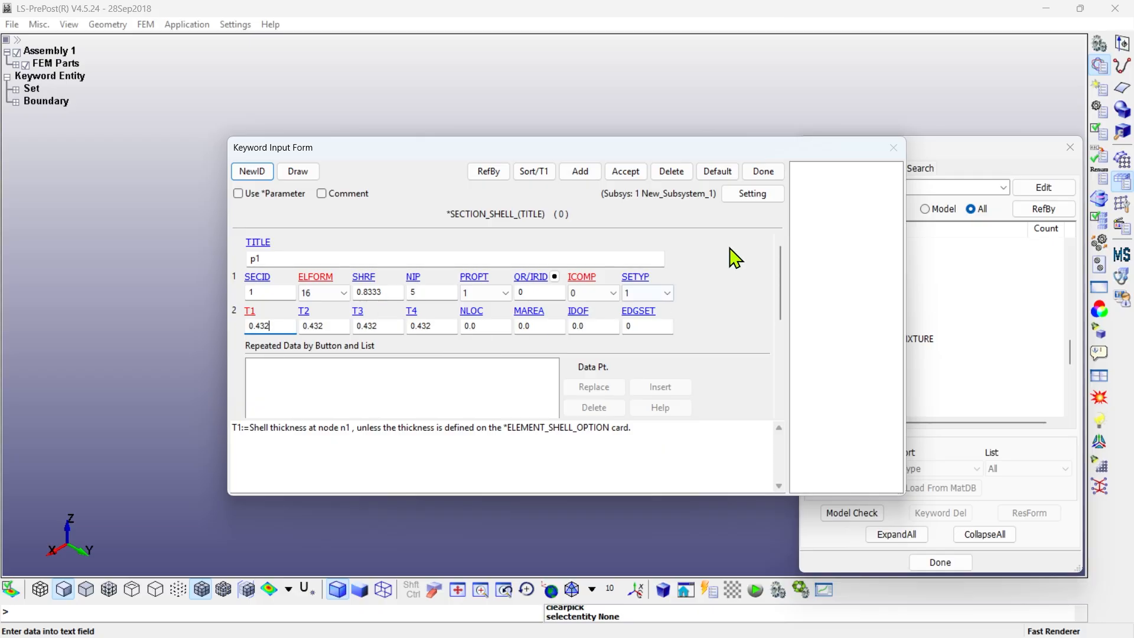
click(624, 173)
- Add a second shell section titled p2 under a new ID with the same settings
click(253, 171)
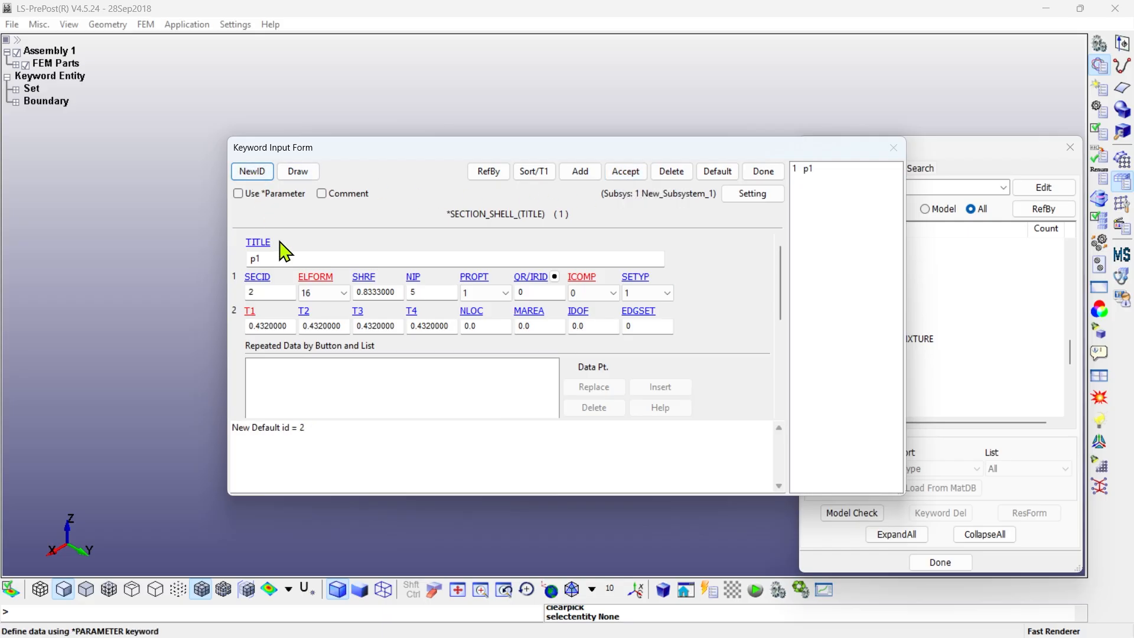
click(285, 258)
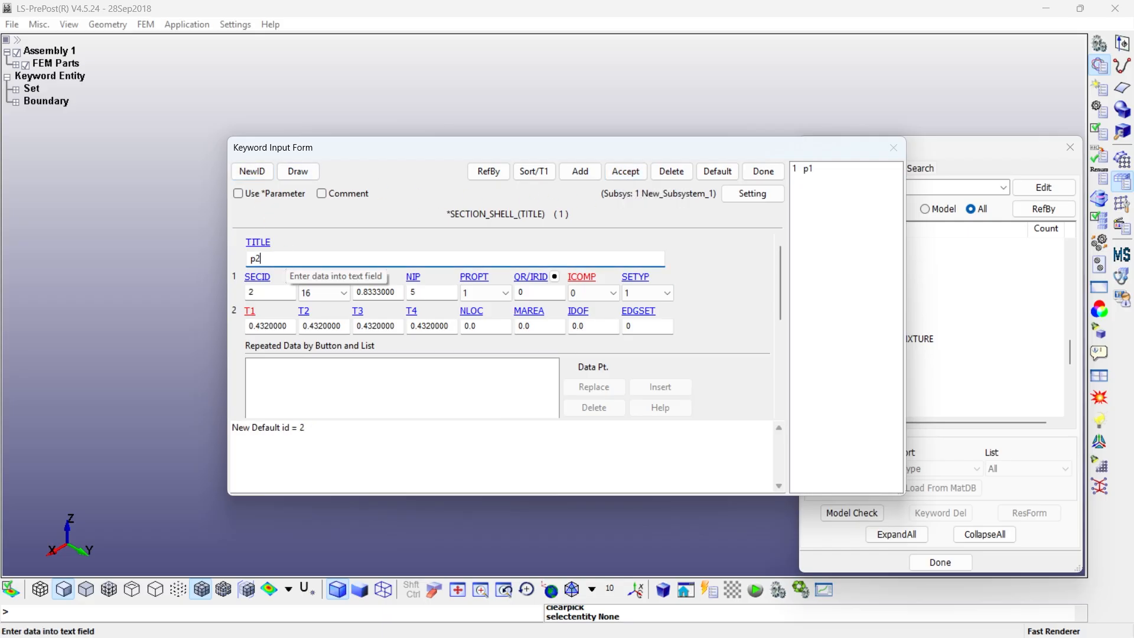
click(625, 172)
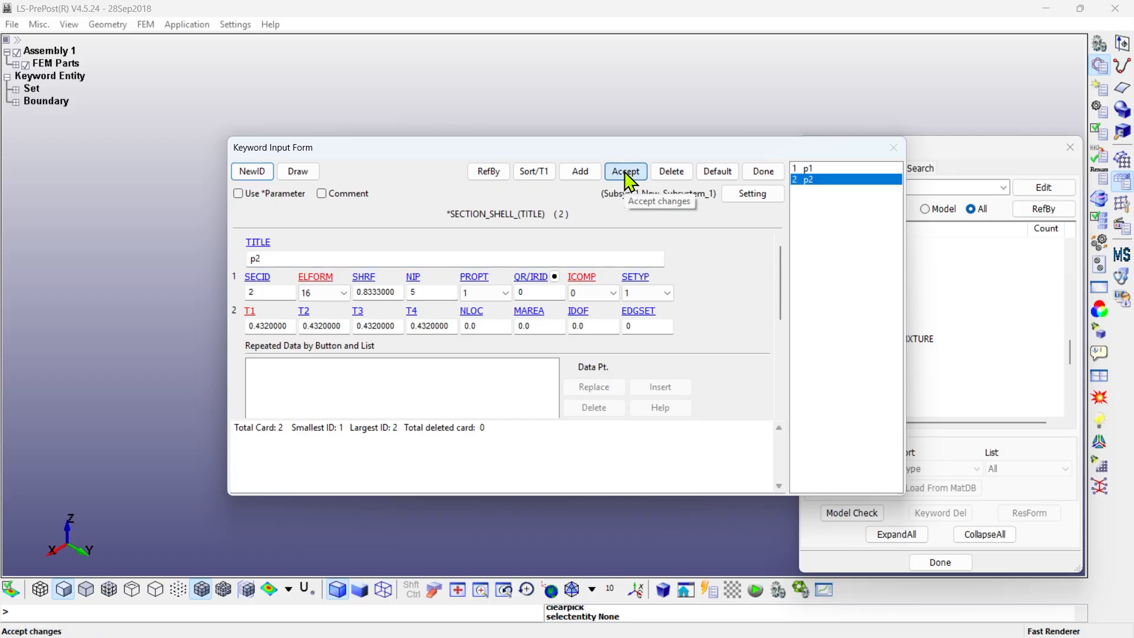
- Start a third shell section titled p99 with section ID 99
click(253, 171)
drag(265, 258, 222, 258)
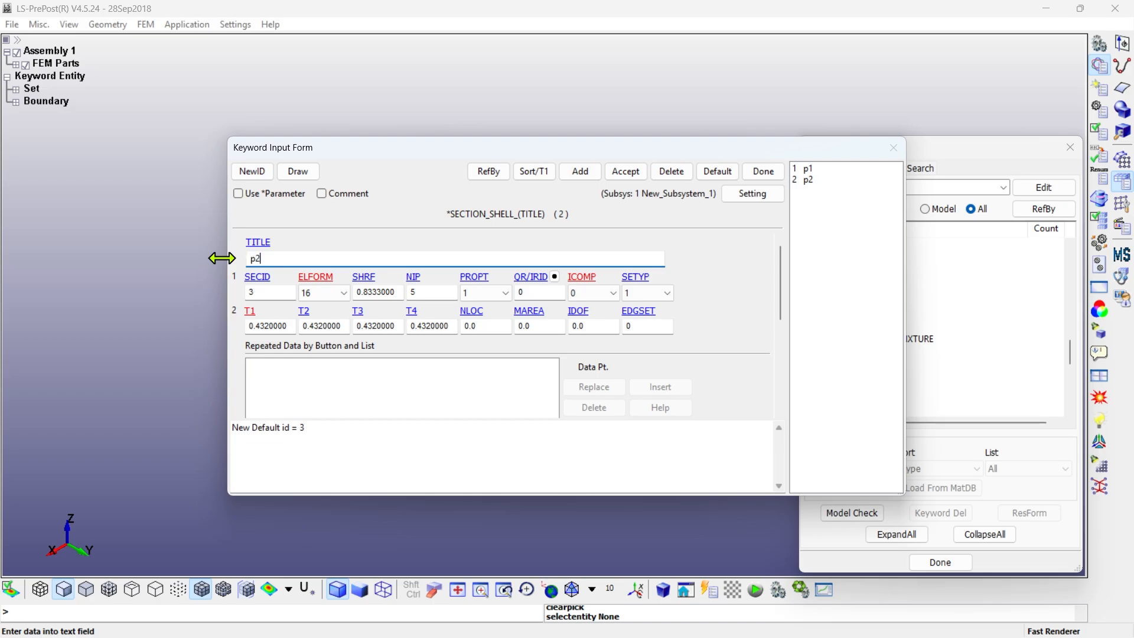
text(p99)
click(271, 291)
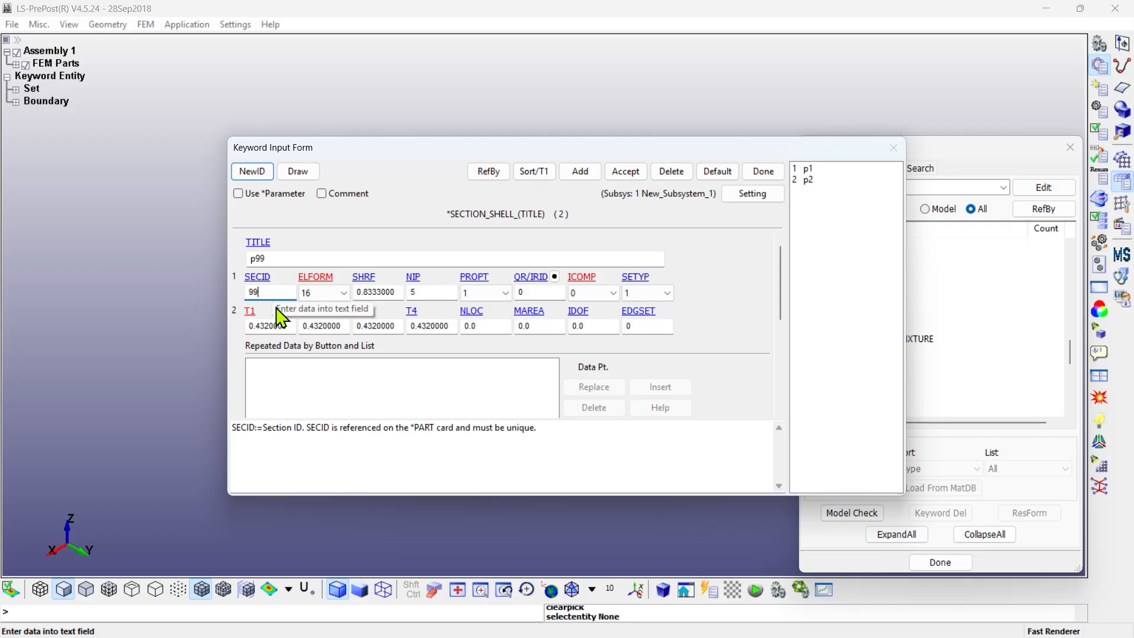
text(99)
- Set section p99's ELFORM to 2 and NIP to 1, accept it and close the section form
click(331, 293)
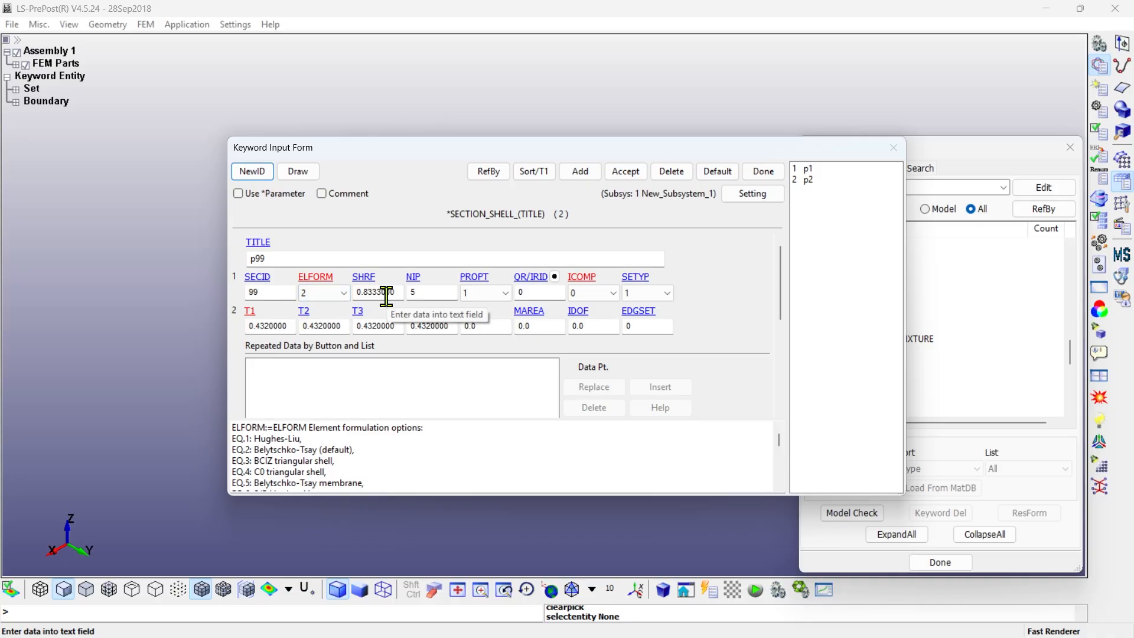
key(Tab)
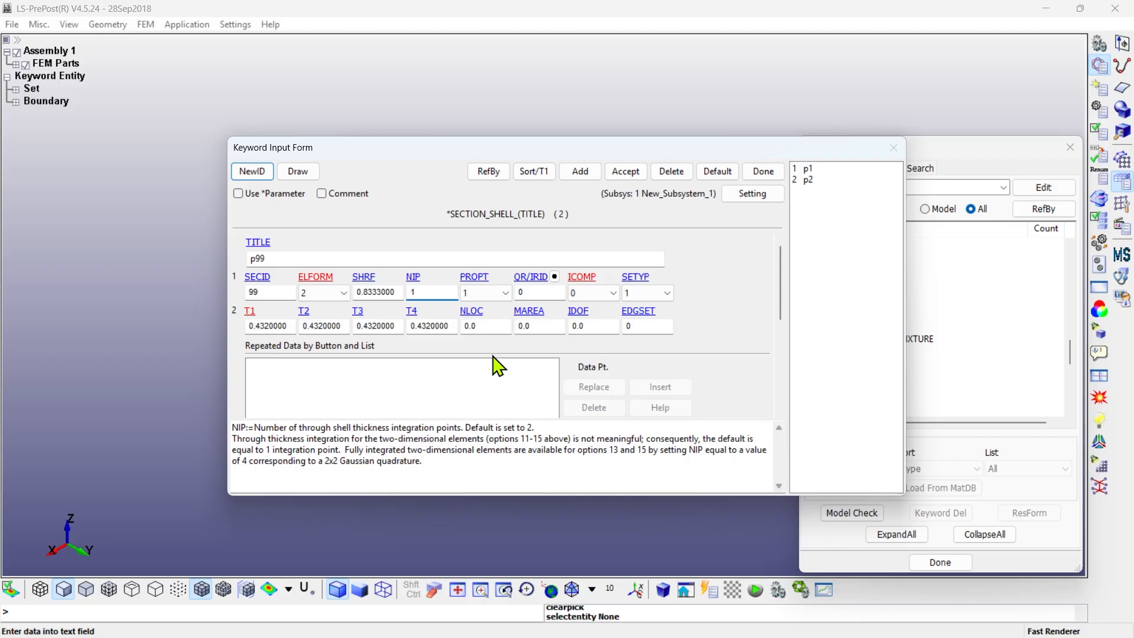
click(618, 177)
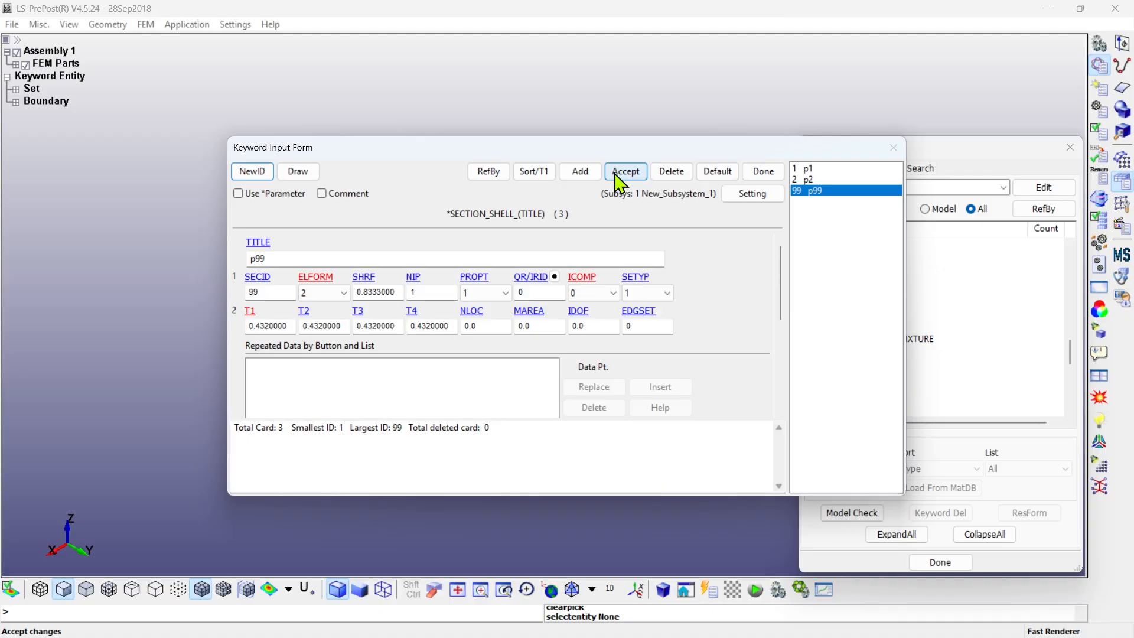
click(763, 171)
- Open the INITIAL_VELOCITY_GENERATION keyword form
click(1002, 535)
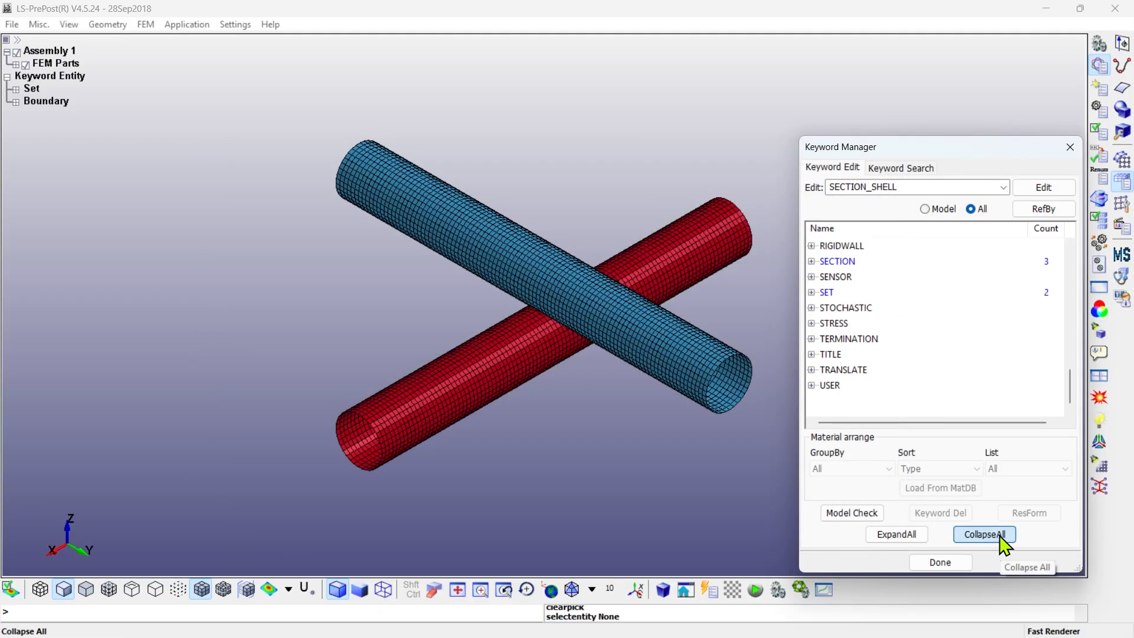
scroll(881, 380, up, 7)
double_click(845, 356)
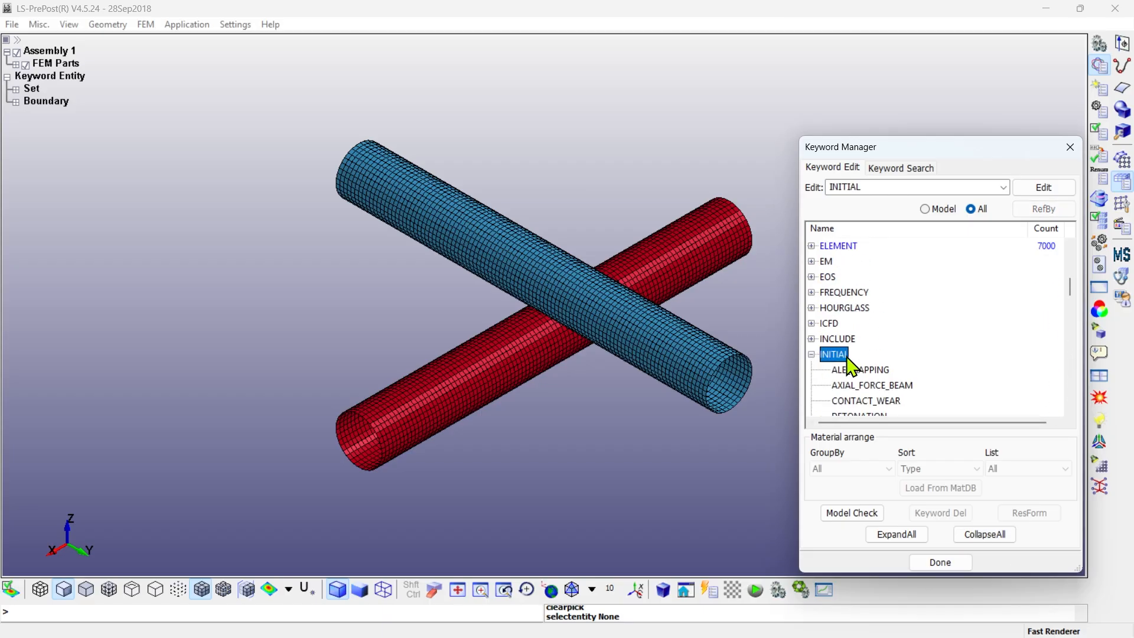
scroll(848, 358, down, 20)
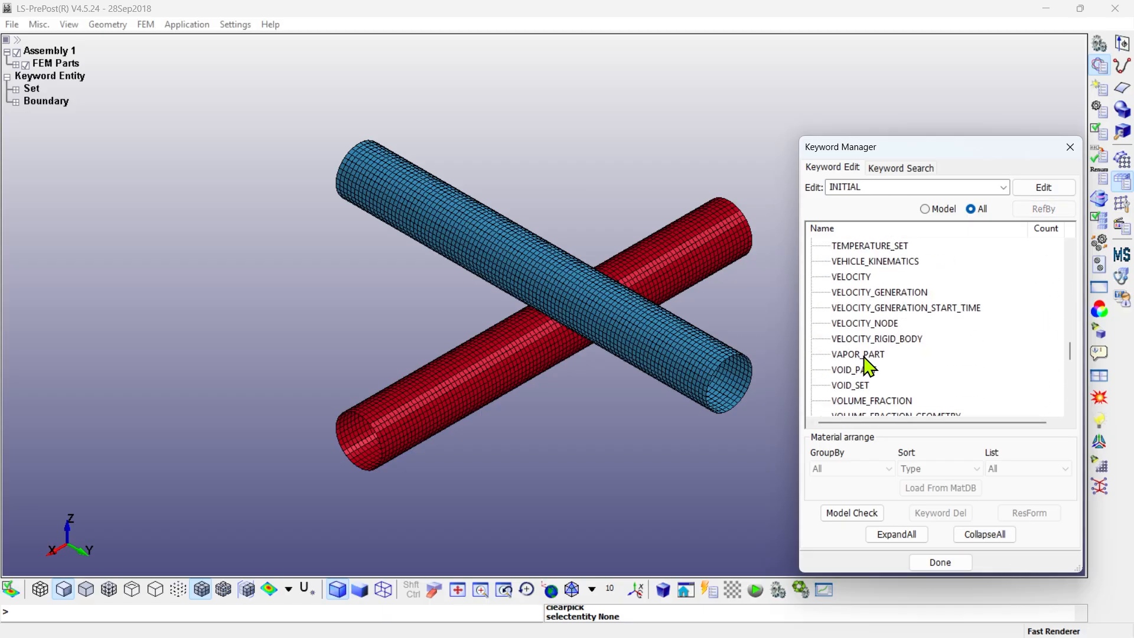
click(874, 293)
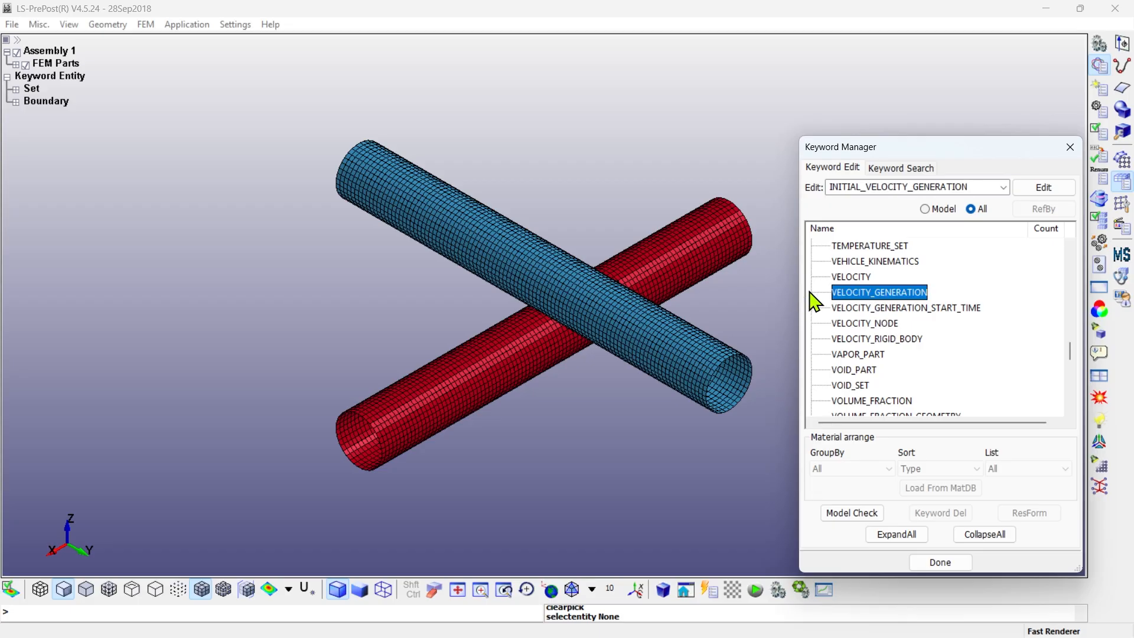
double_click(881, 295)
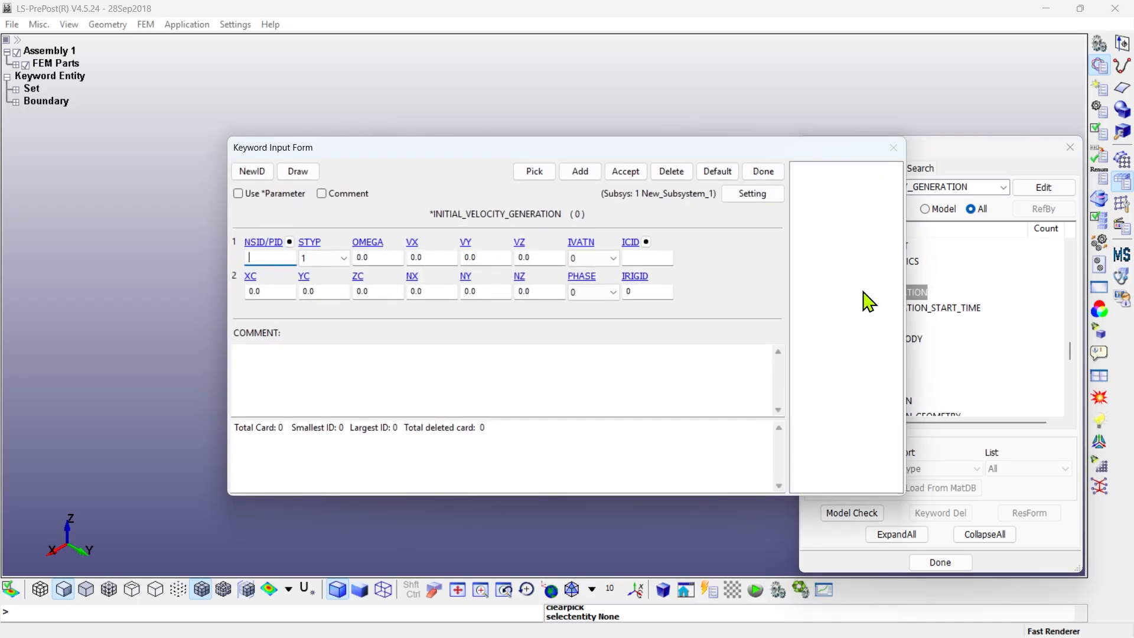
- Start an initial velocity card with STYP 2 applied to part 2, and set OMEGA to 75
click(252, 172)
click(322, 259)
click(325, 283)
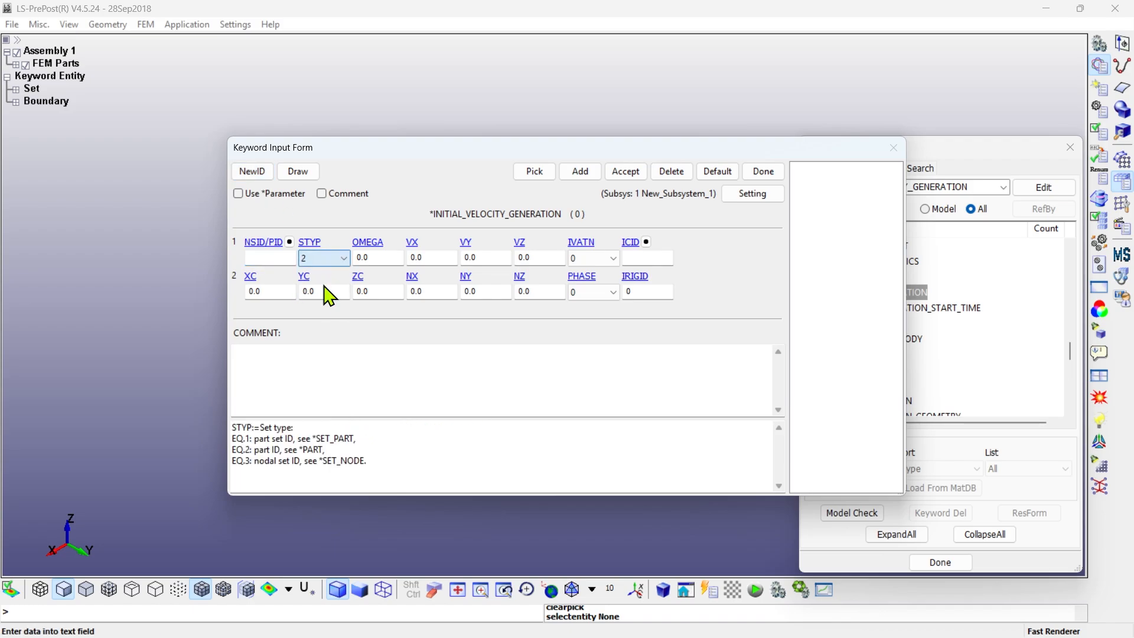
click(289, 242)
double_click(904, 405)
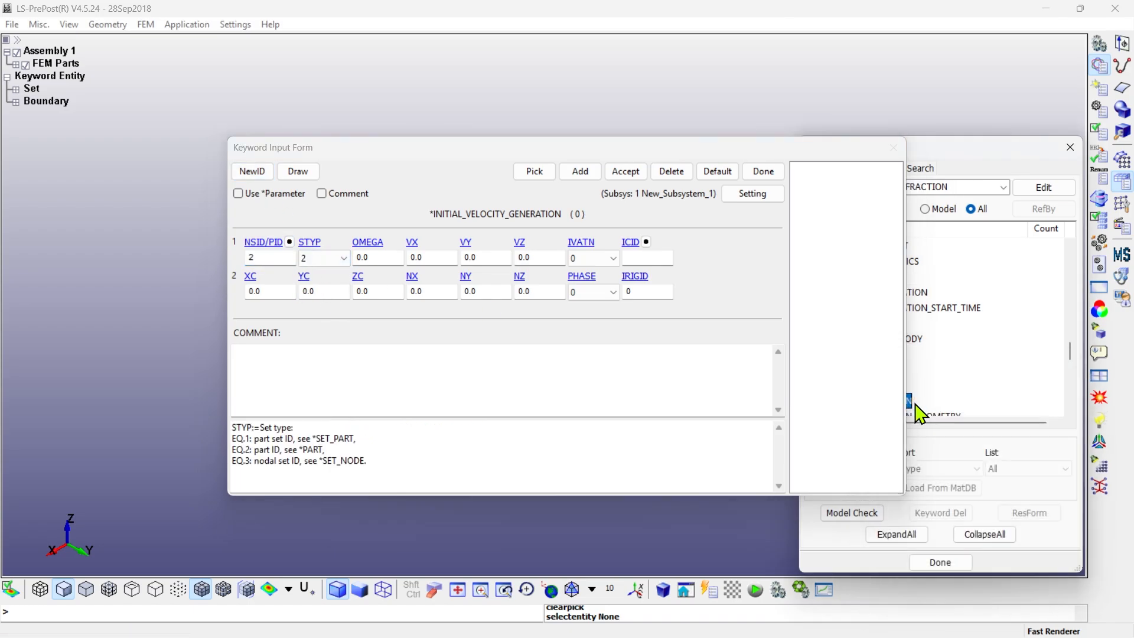
click(378, 258)
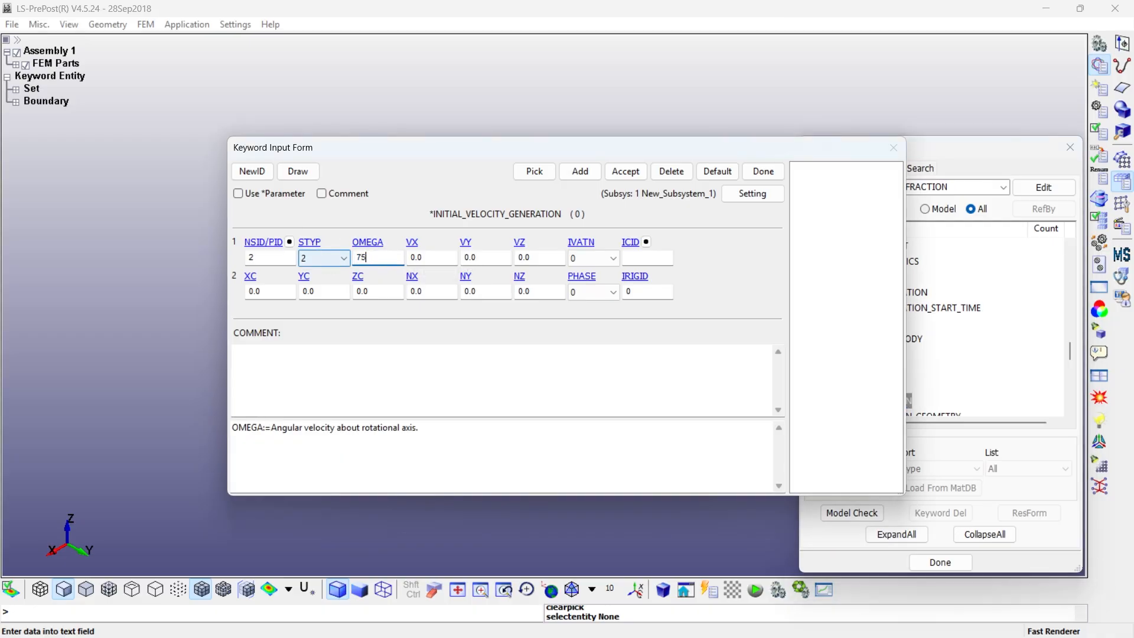
- Define the rotational axis with XC 25, YC 50, ZC 6.725 and NX 1, then accept the velocity card and close its form
click(260, 291)
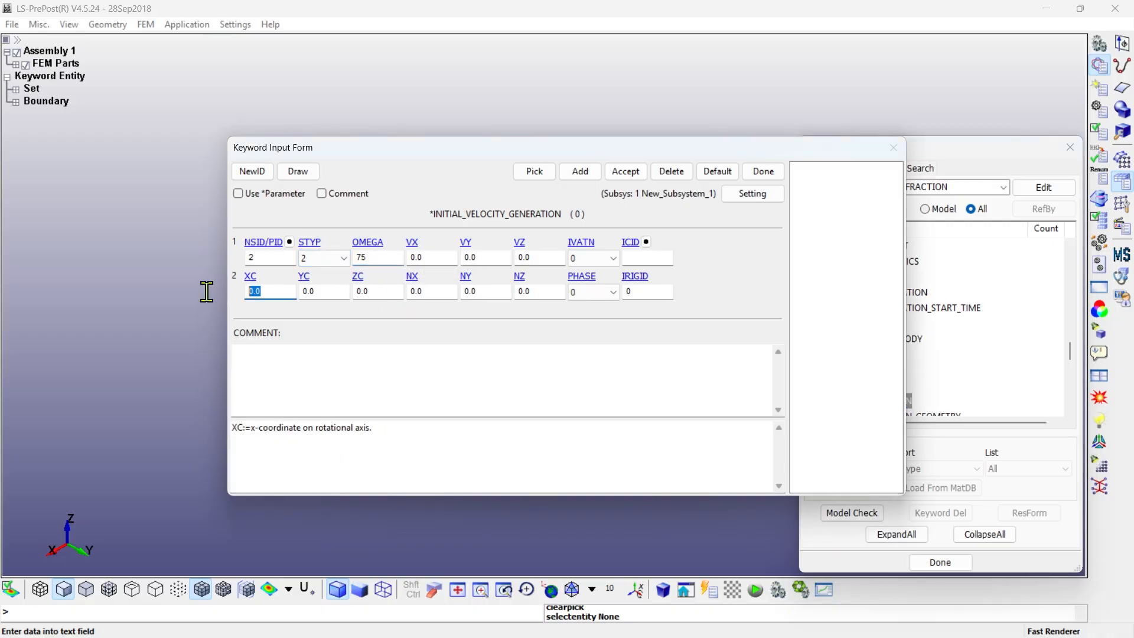
click(313, 292)
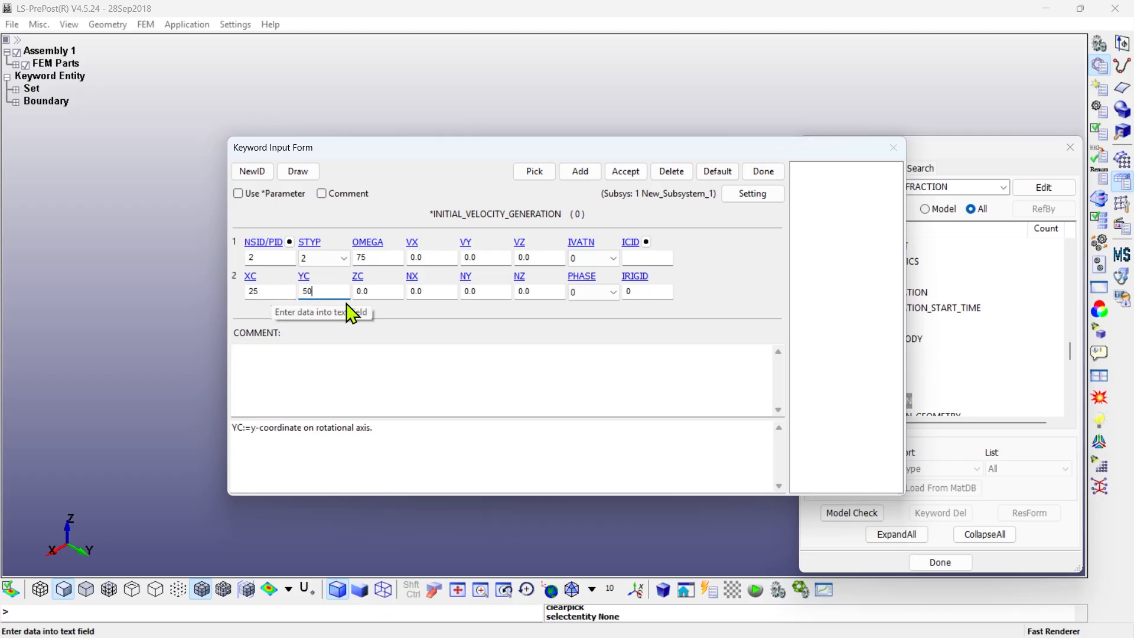
text(50)
click(377, 291)
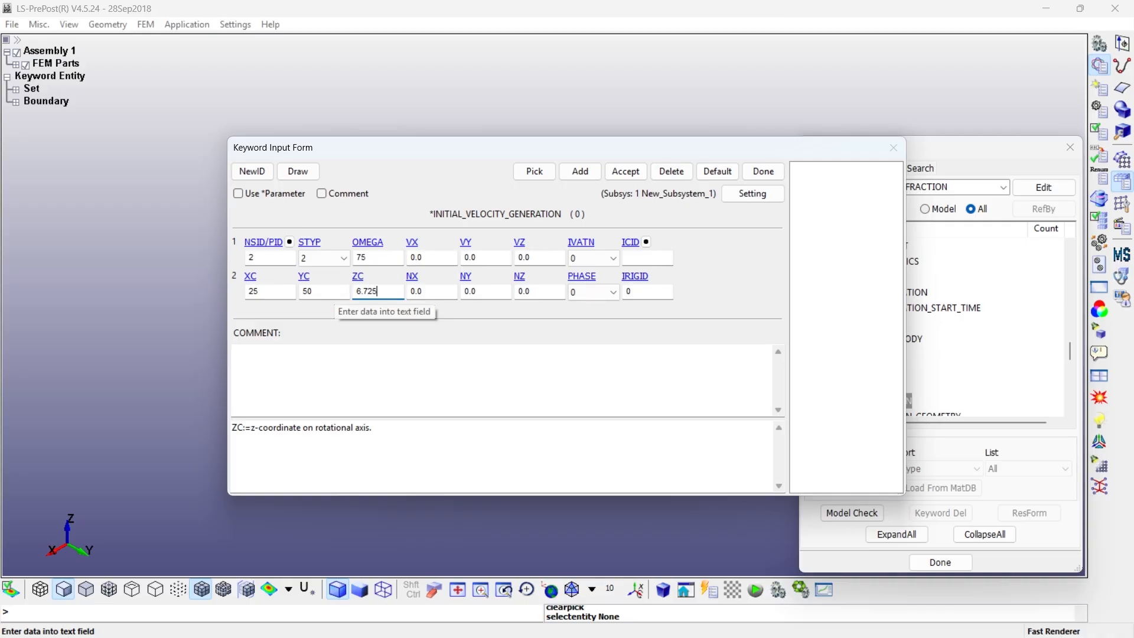
click(418, 290)
text(1)
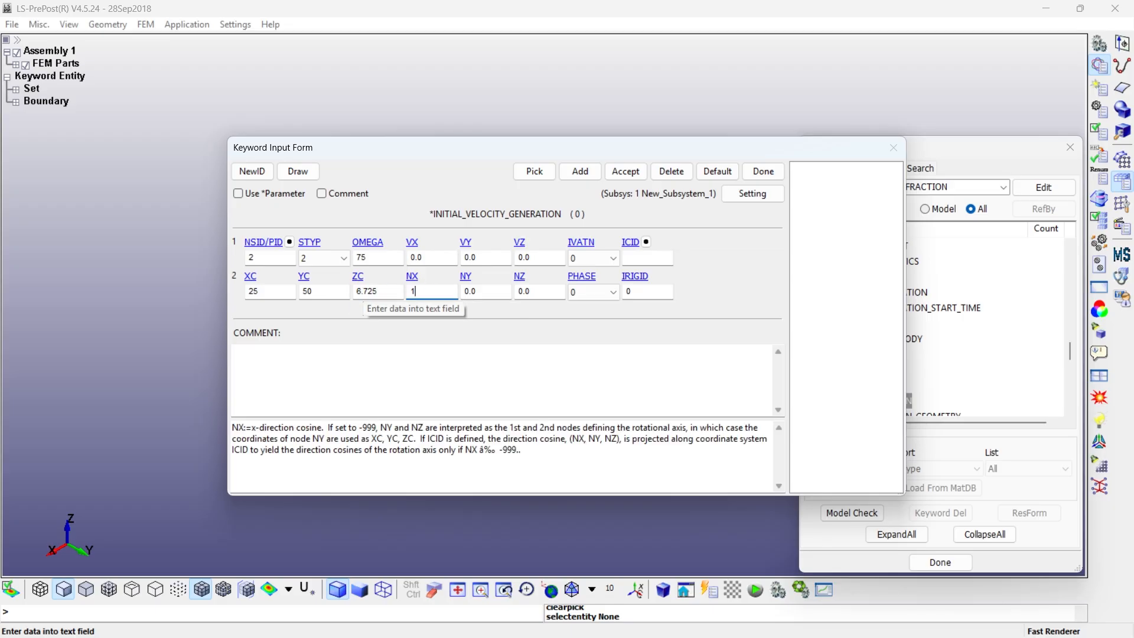
click(625, 172)
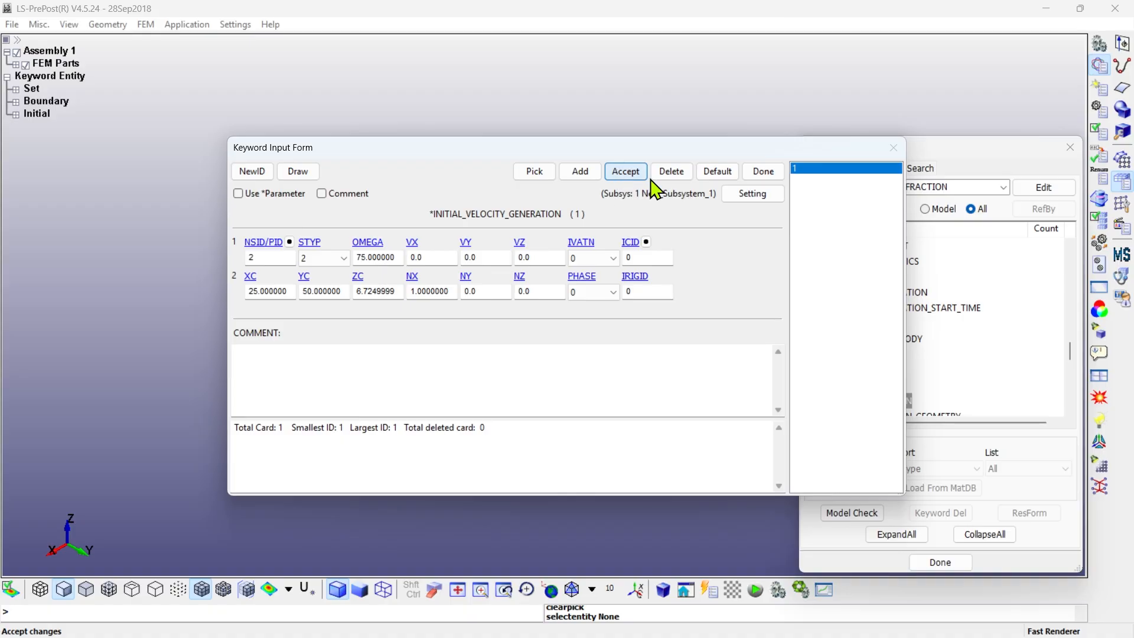
click(760, 175)
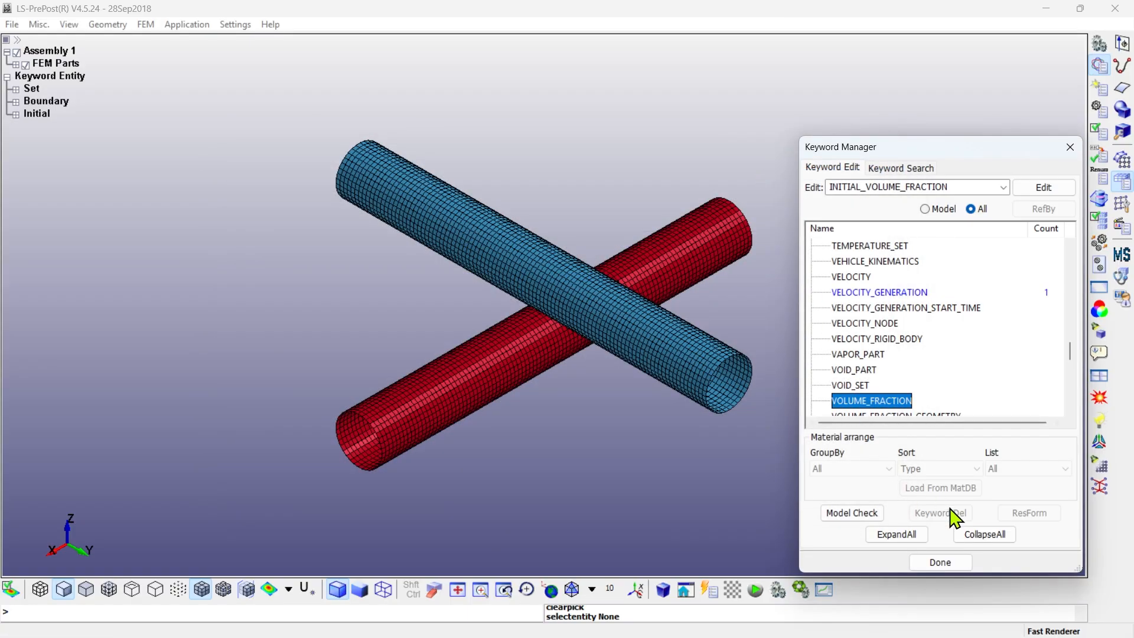
- Open the HOURGLASS keyword form and start a new hourglass card titled p1
click(984, 534)
scroll(853, 353, up, 3)
scroll(853, 355, up, 5)
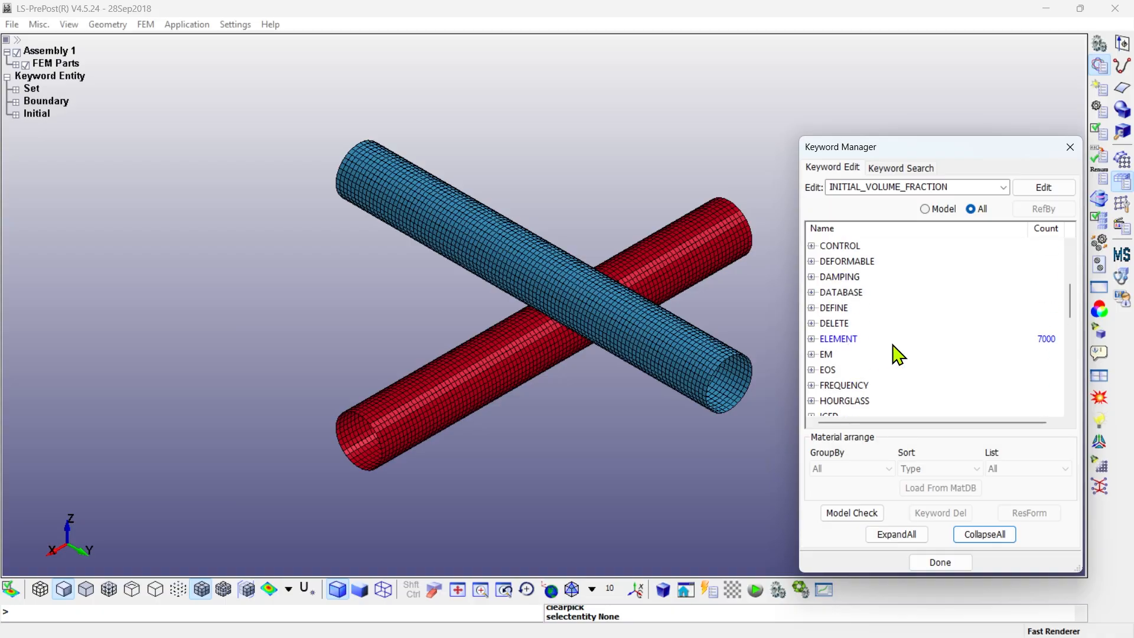
scroll(889, 351, down, 1)
click(811, 338)
double_click(857, 353)
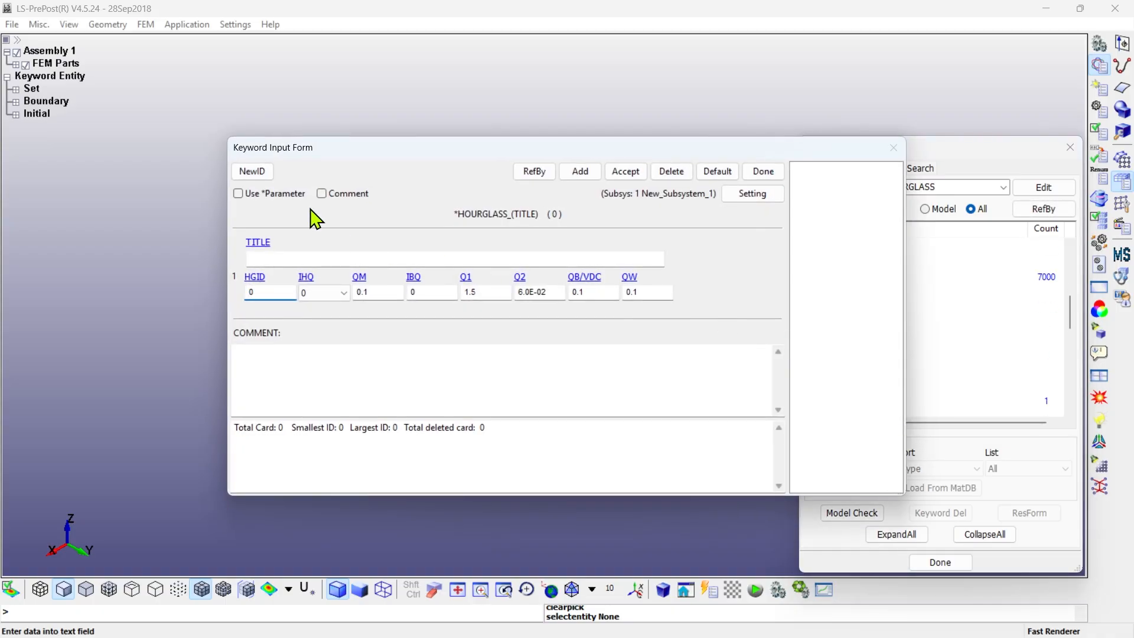
click(252, 171)
click(298, 260)
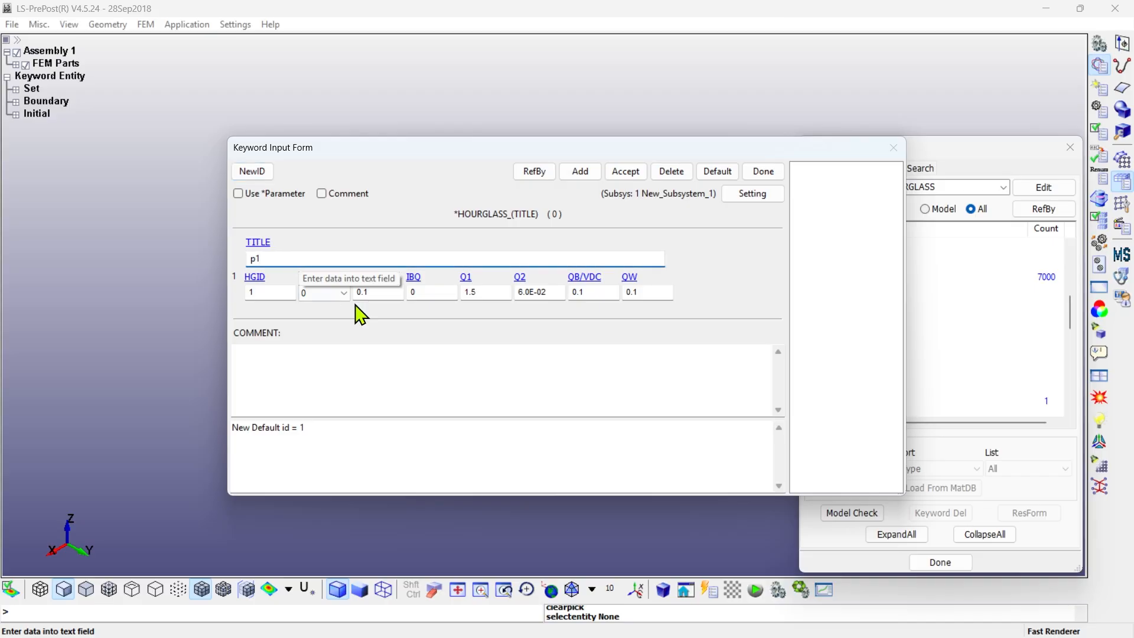
- Set QM, Q1, Q2, QB/VDC and QW to 0 for hourglass card p1, and accept it
click(369, 292)
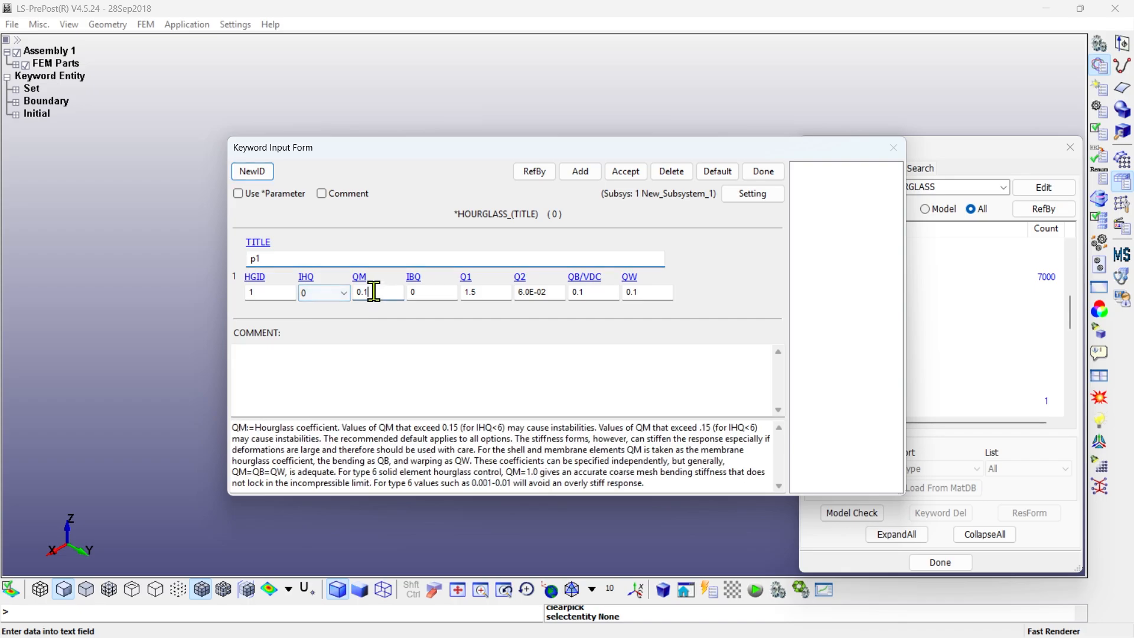
click(481, 292)
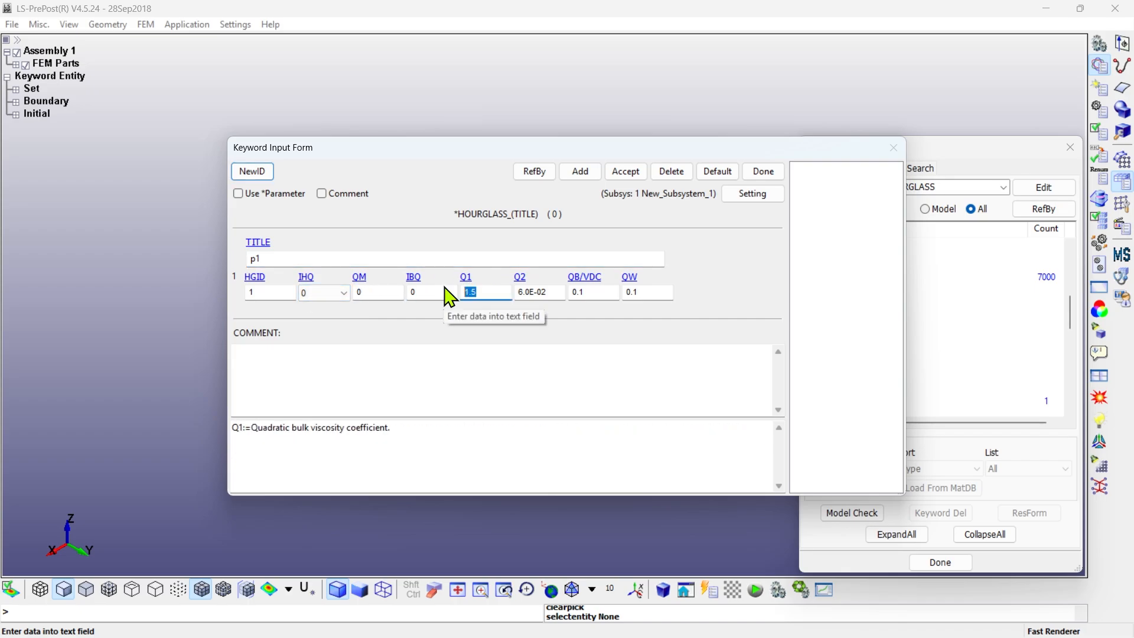
click(544, 292)
text(0)
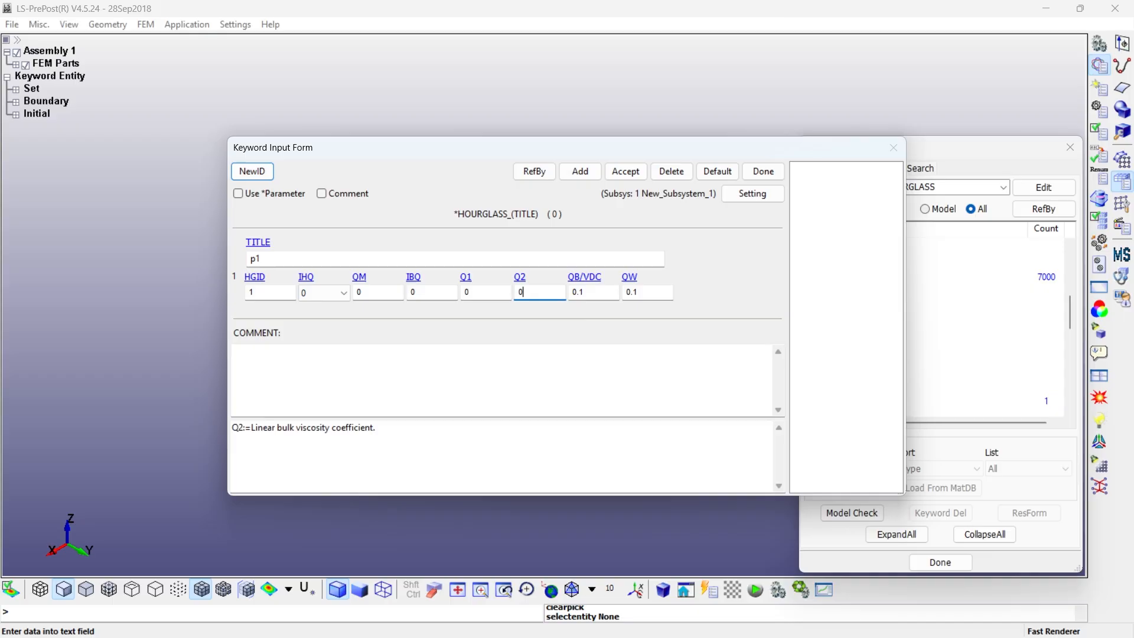
click(606, 299)
text(0)
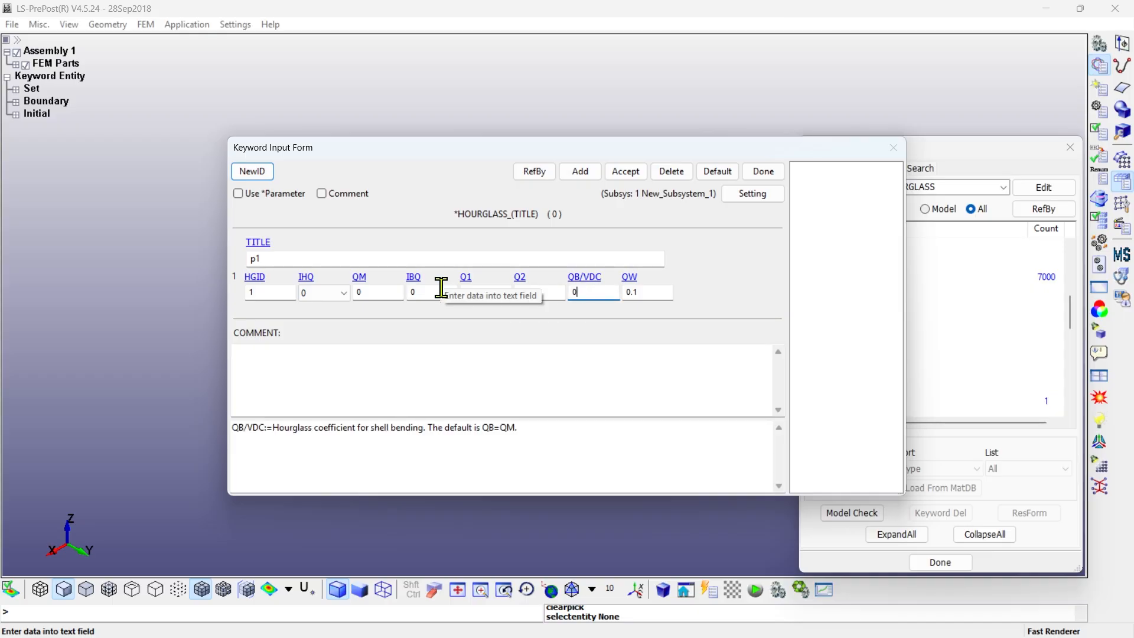
click(629, 292)
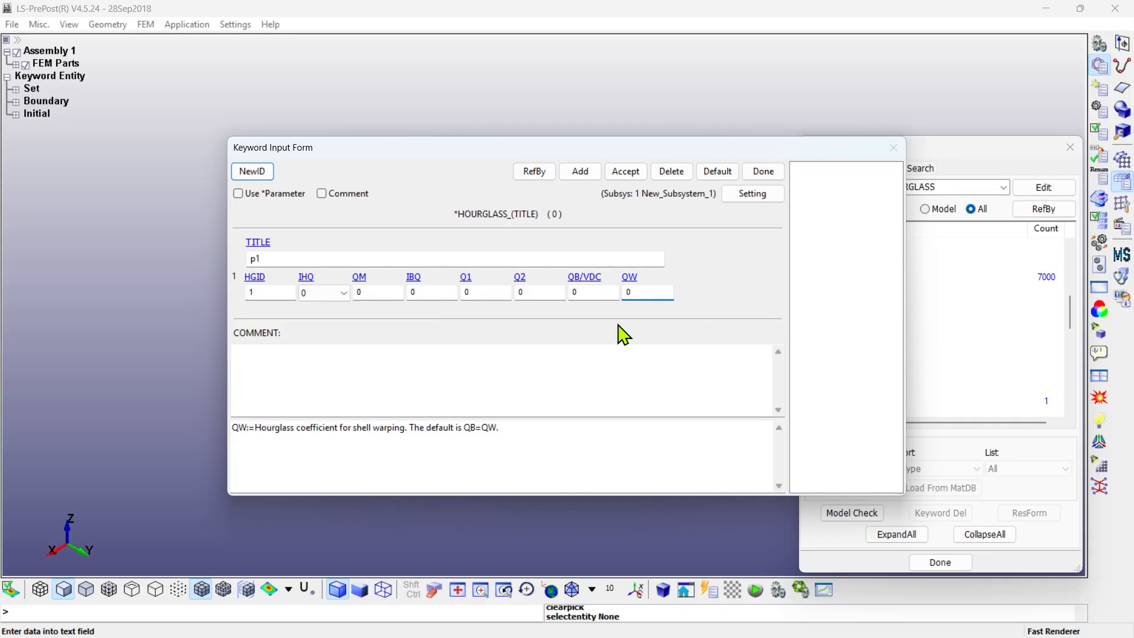
click(625, 171)
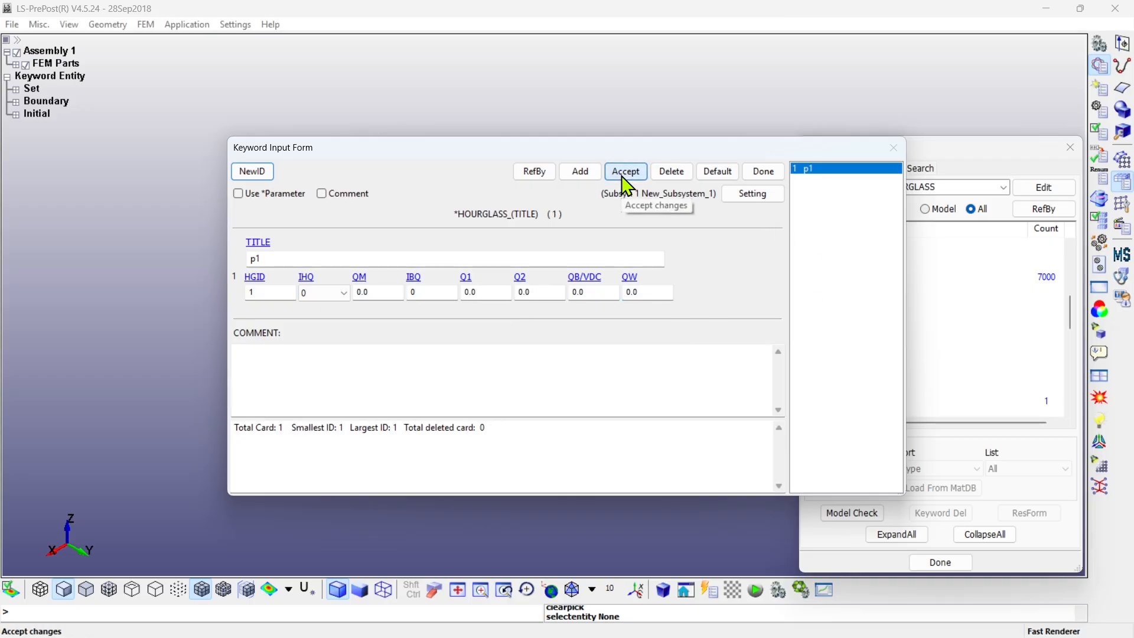
- Add a second hourglass card titled p2 with the same zero coefficients under a new ID, and close the form
click(251, 172)
click(282, 259)
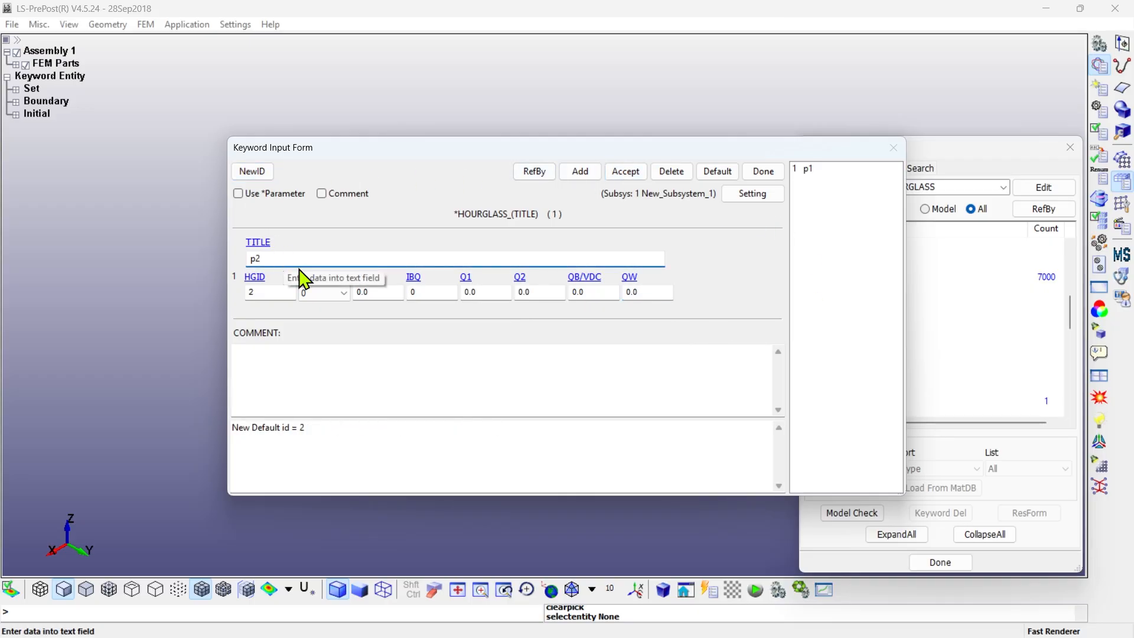
click(627, 172)
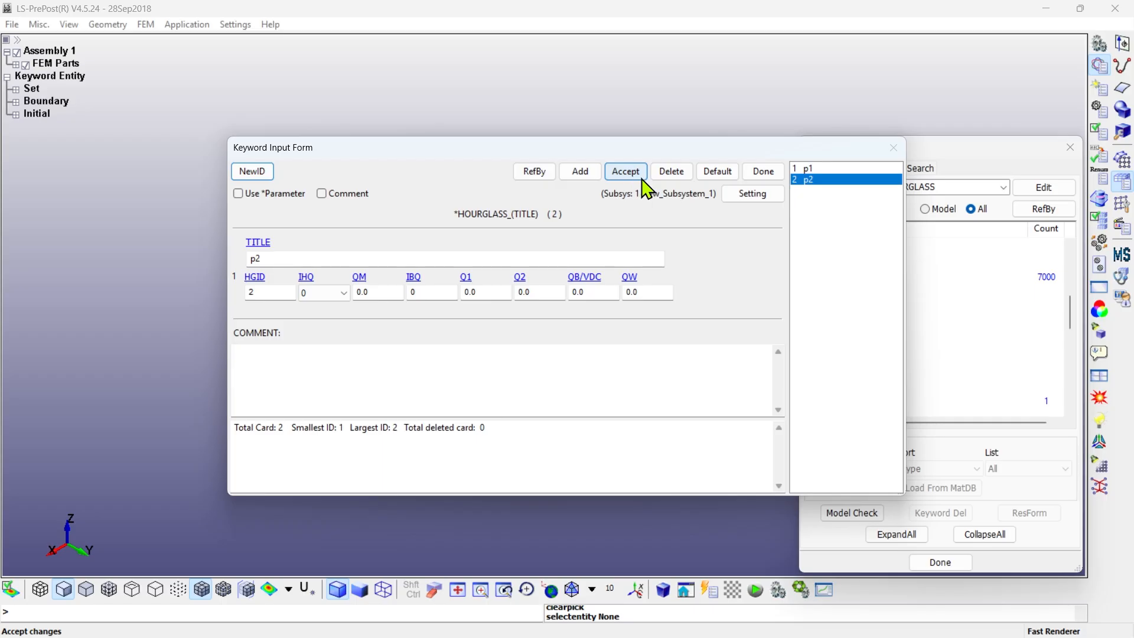
click(764, 173)
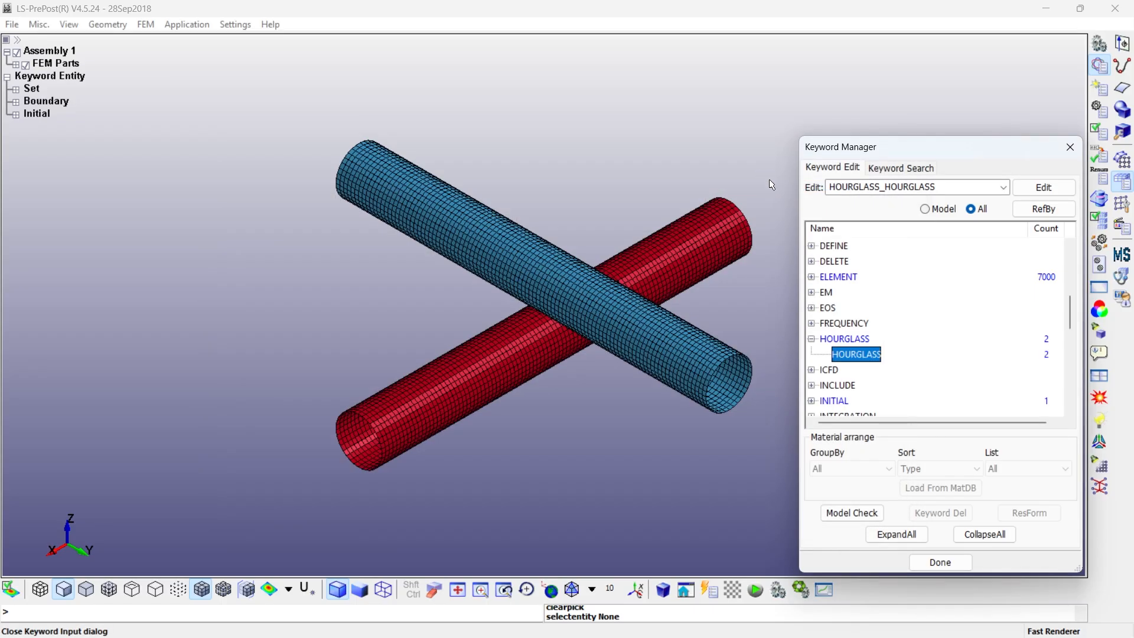
- Limit the keyword list to those used in the current model and open the PART keyword form
click(1004, 537)
click(926, 209)
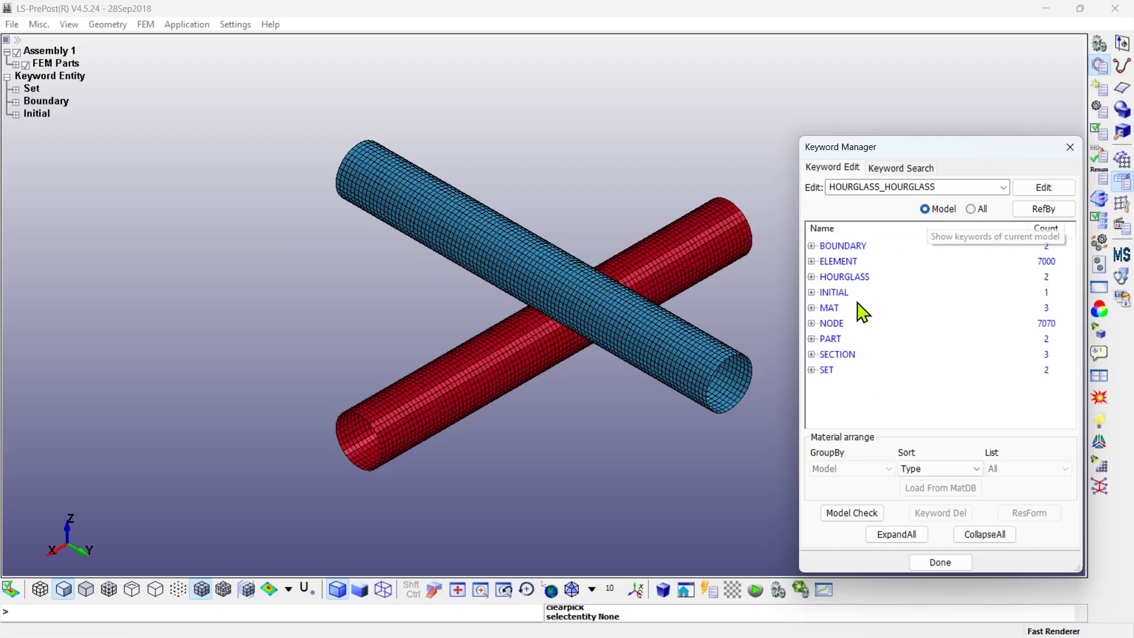
click(811, 338)
double_click(842, 353)
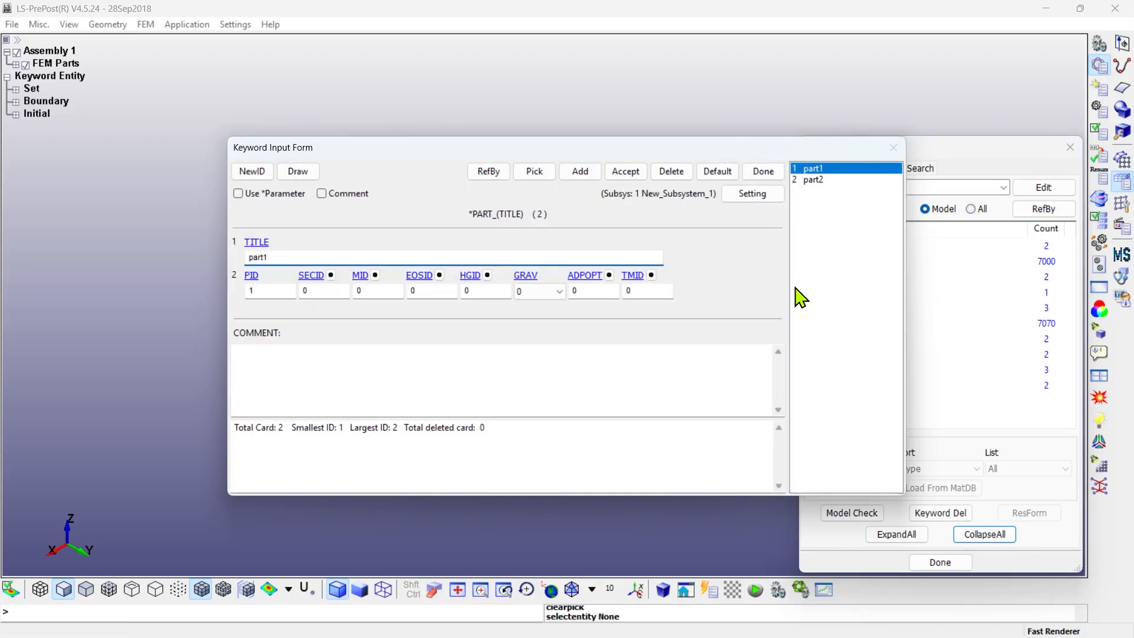
- Start a new part card with ID 99 and title it part99
click(252, 171)
click(268, 291)
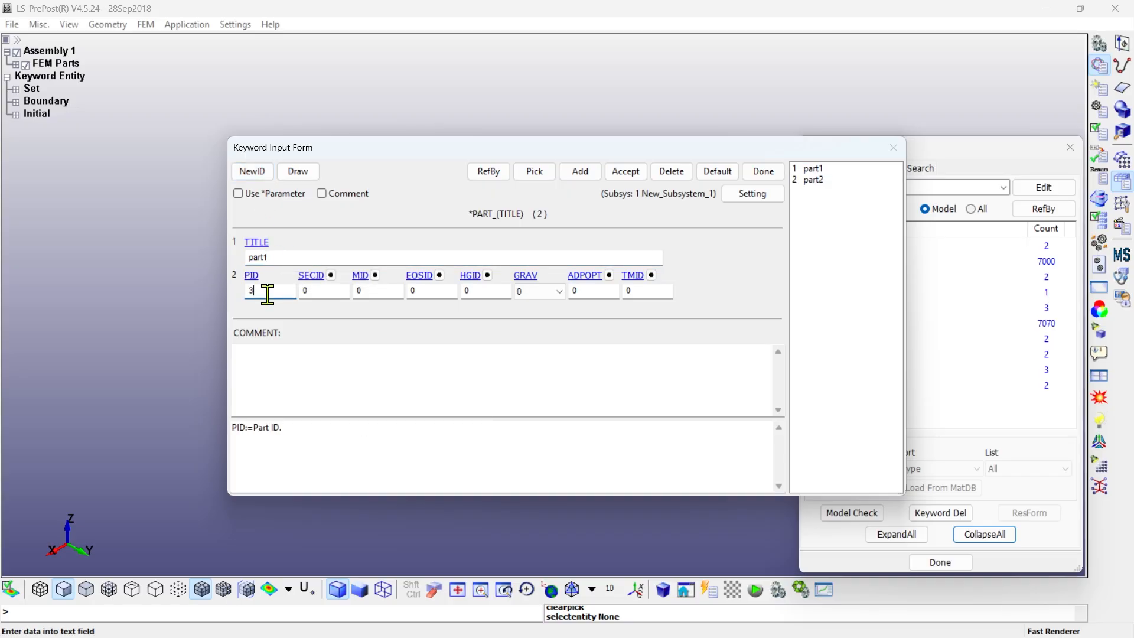
click(296, 258)
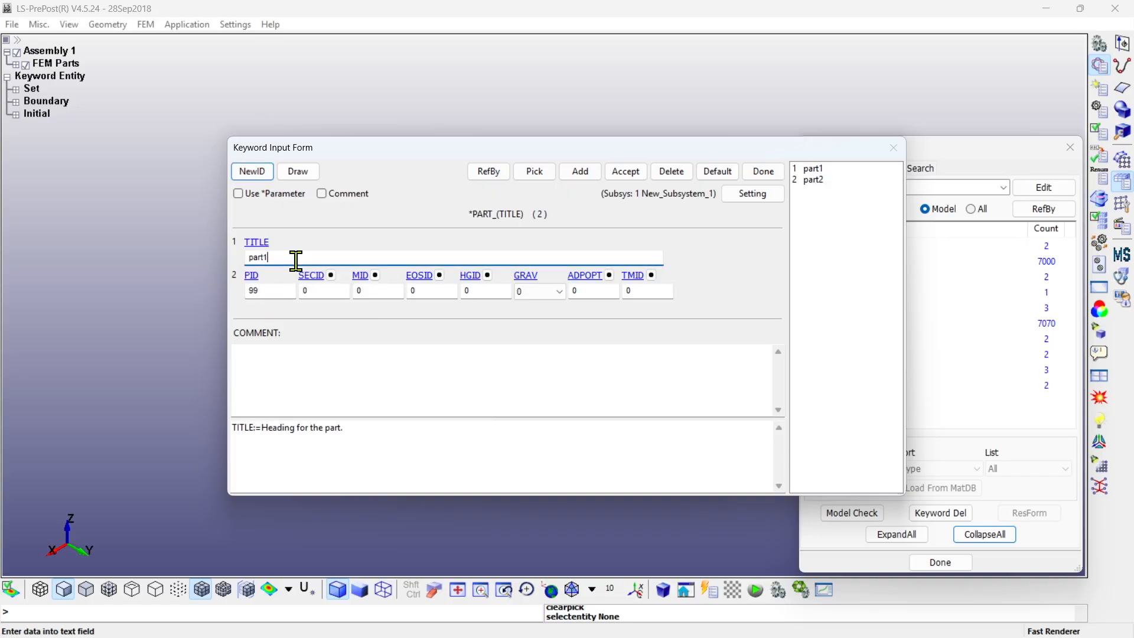
key(BackSpace)
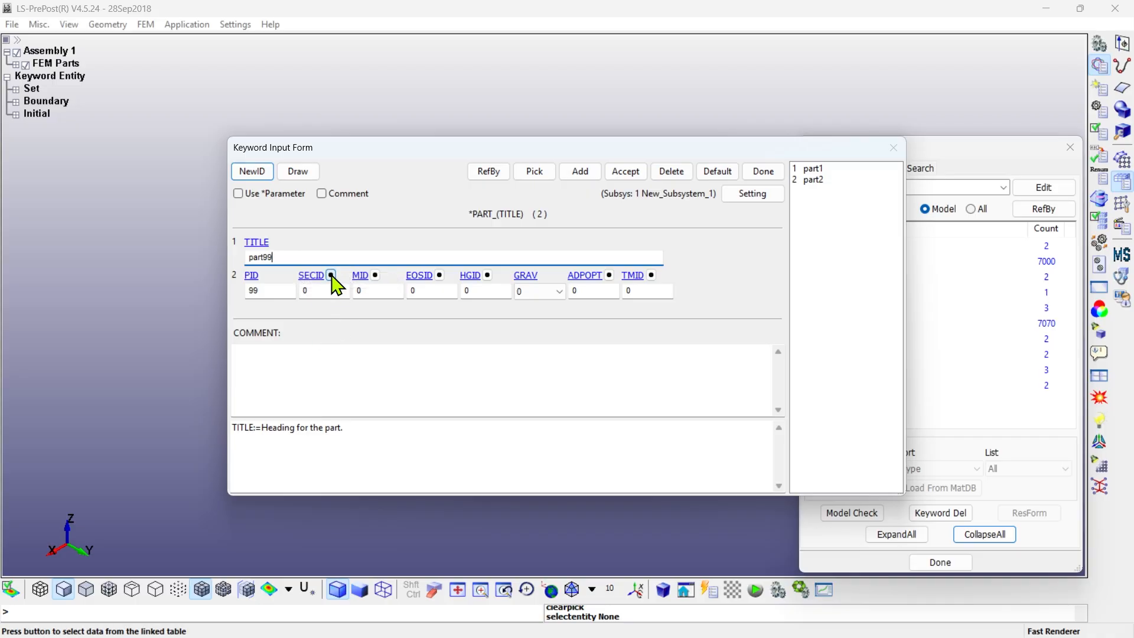
- Link part99 to section 99 and material 99, accept the card, and close the part form and the keyword manager
click(331, 275)
double_click(905, 415)
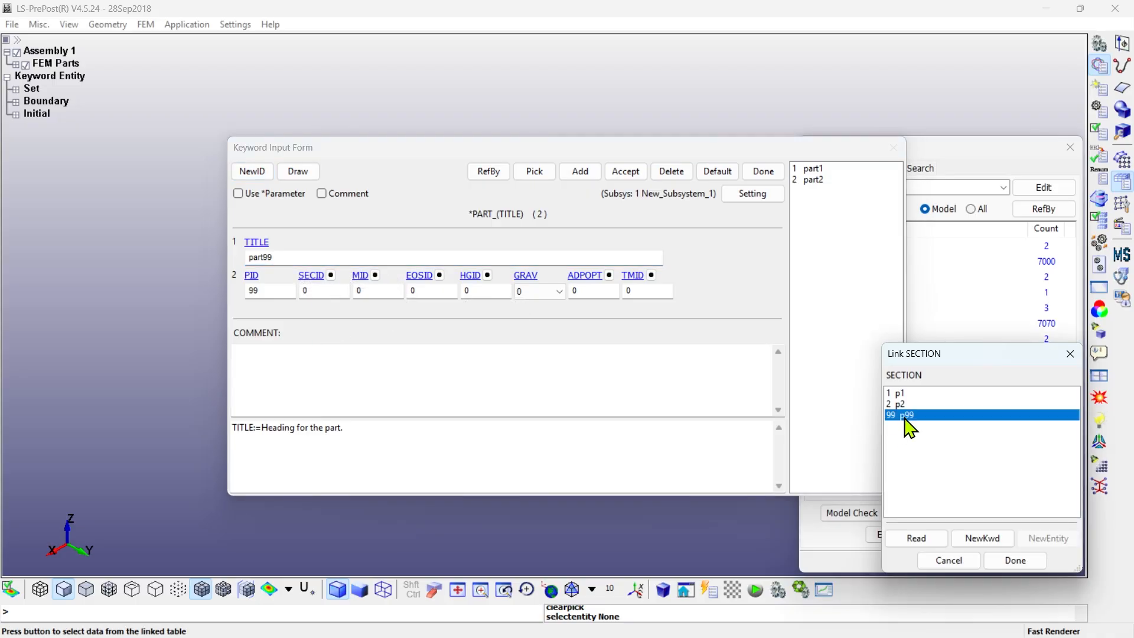
click(375, 275)
double_click(896, 413)
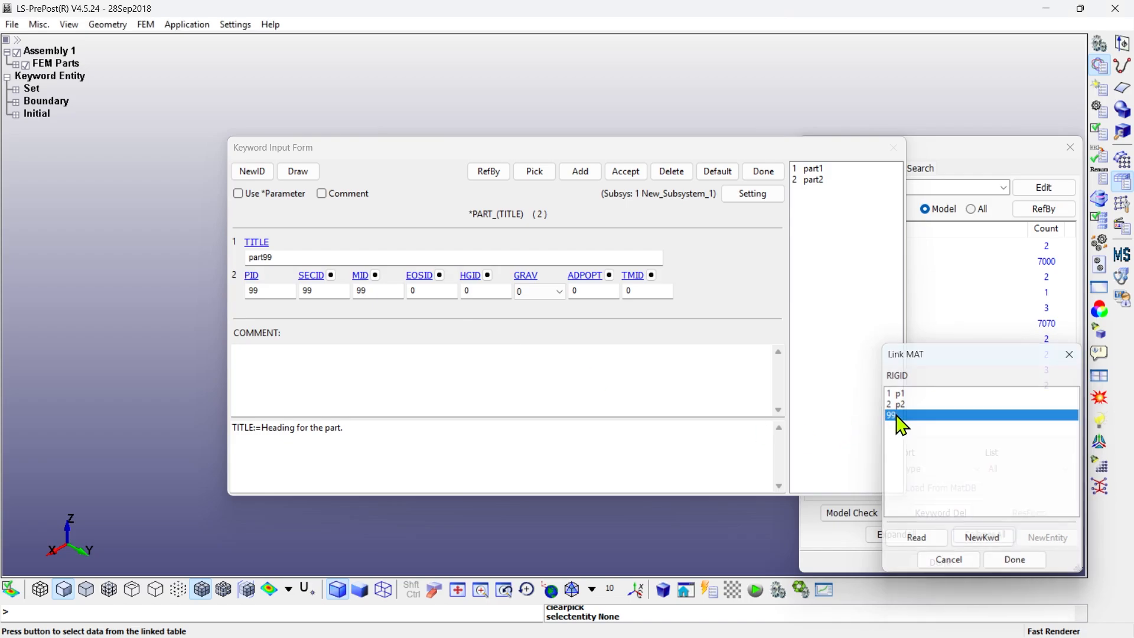
click(626, 172)
click(753, 174)
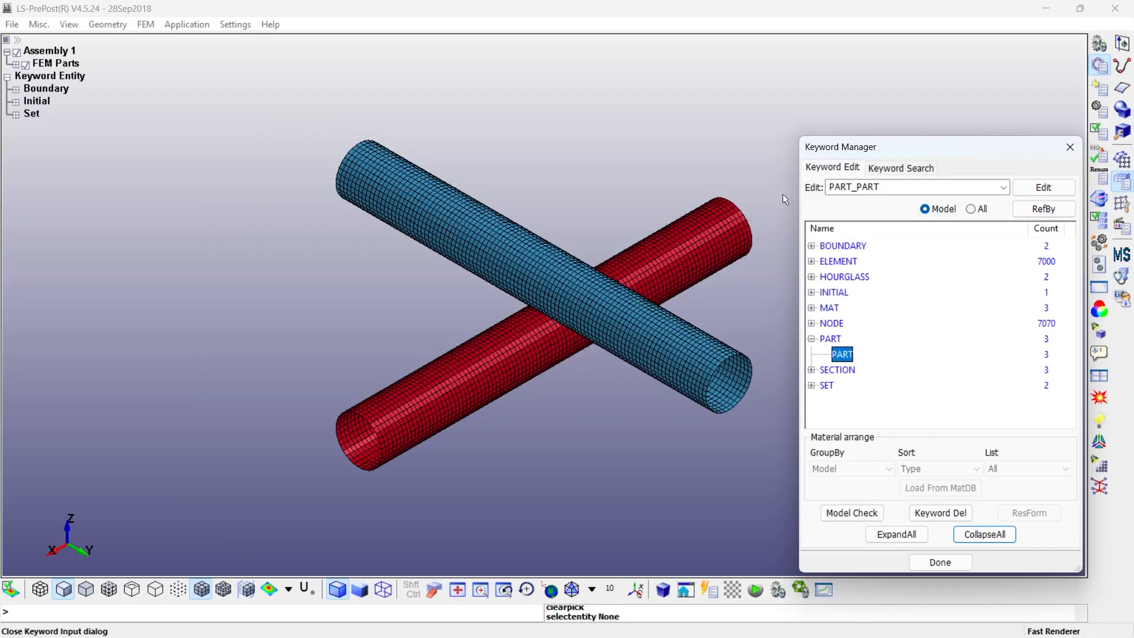
click(935, 563)
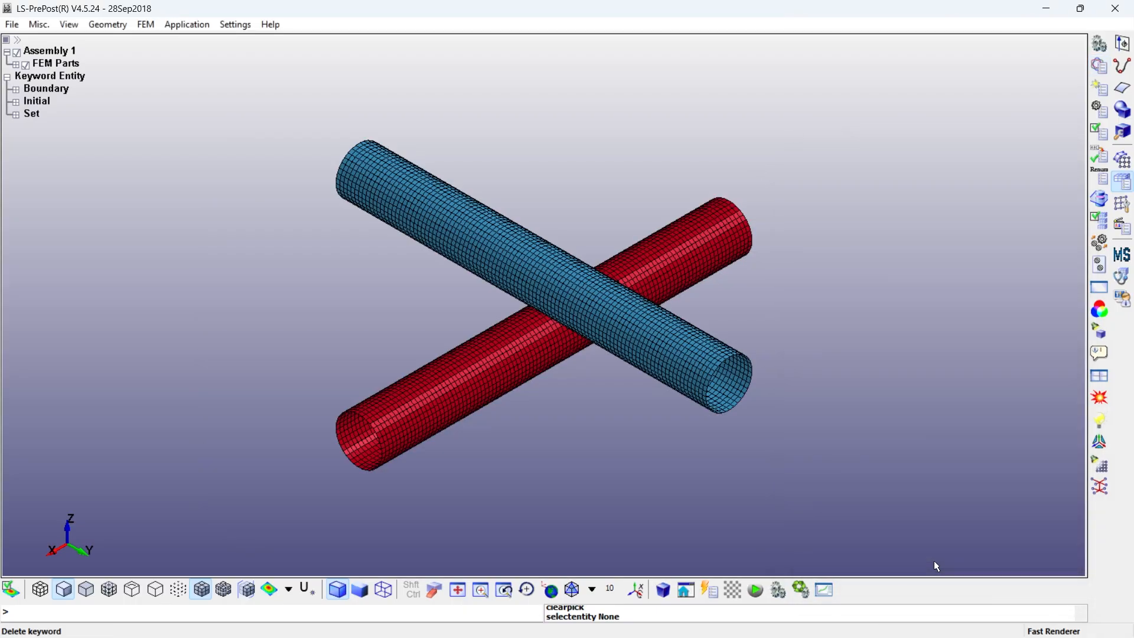
- Start creating a constrained extra node set and choose part99 as its rigid part
click(1100, 89)
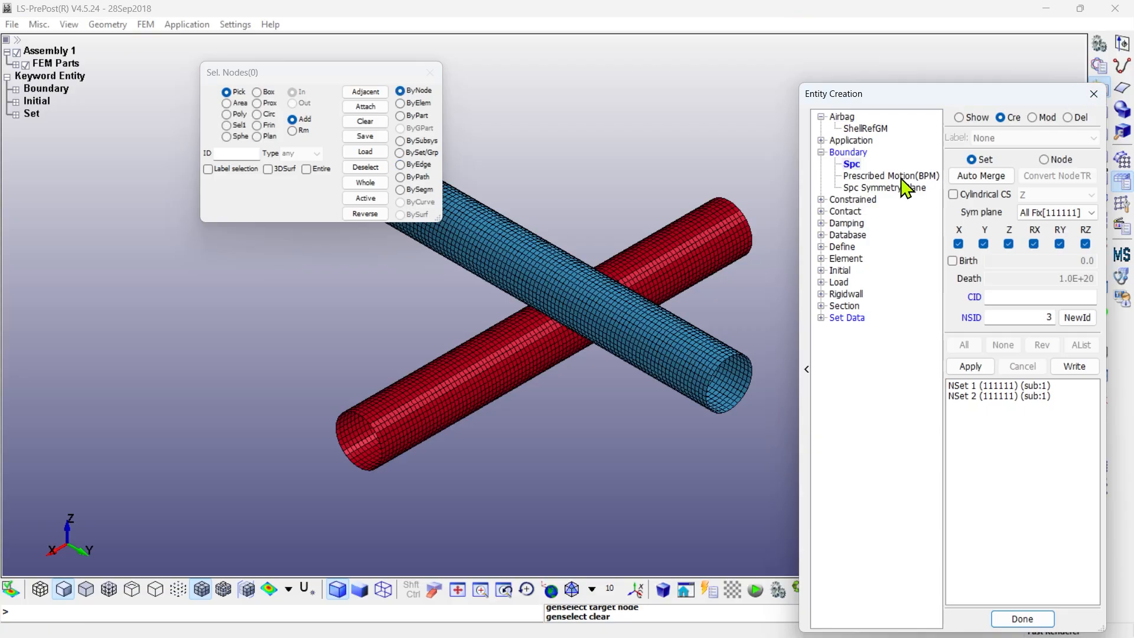
click(821, 200)
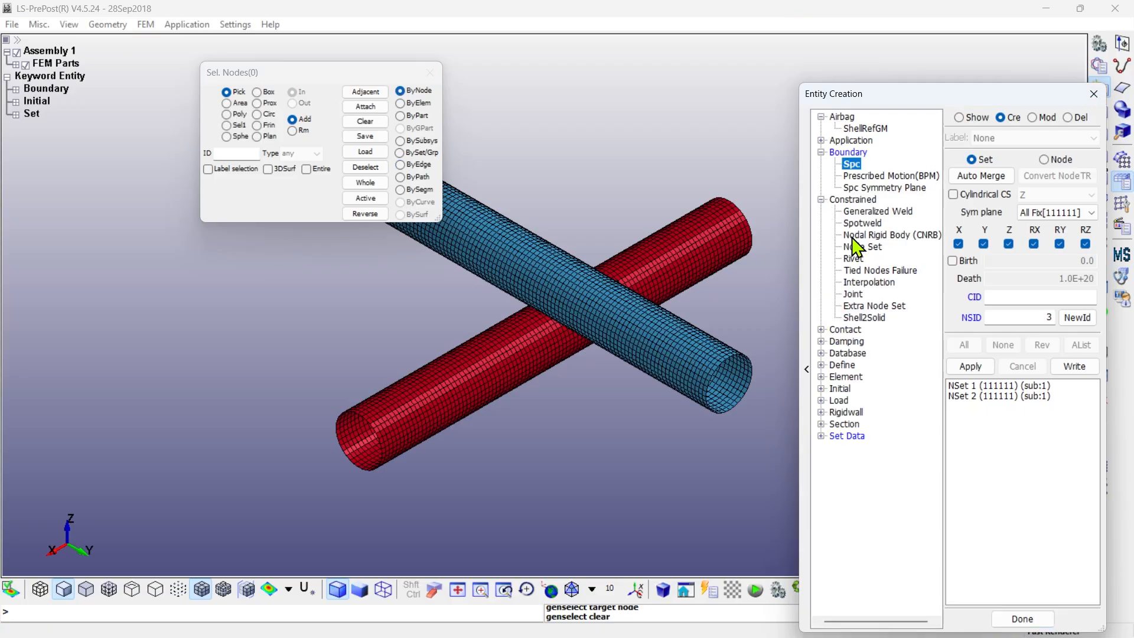
click(876, 305)
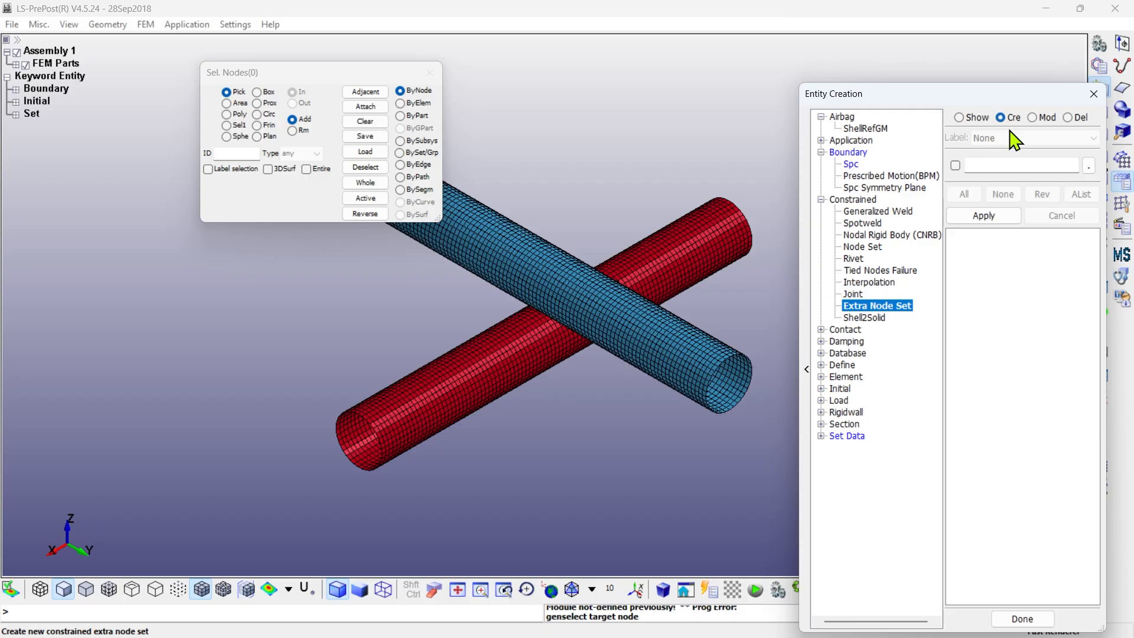
click(1086, 166)
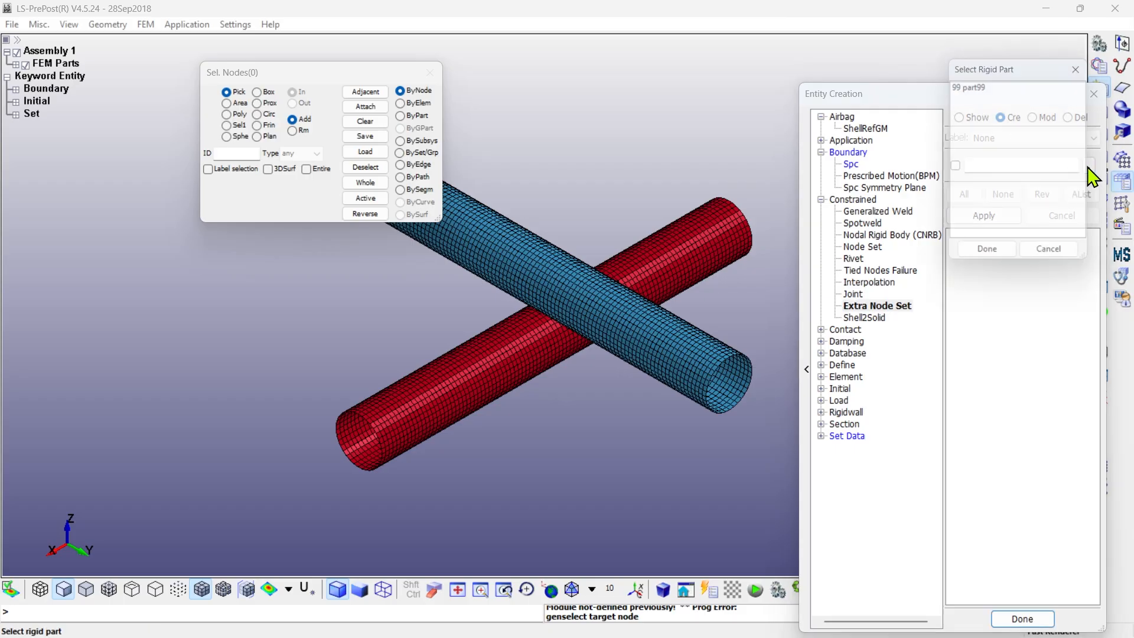
click(979, 87)
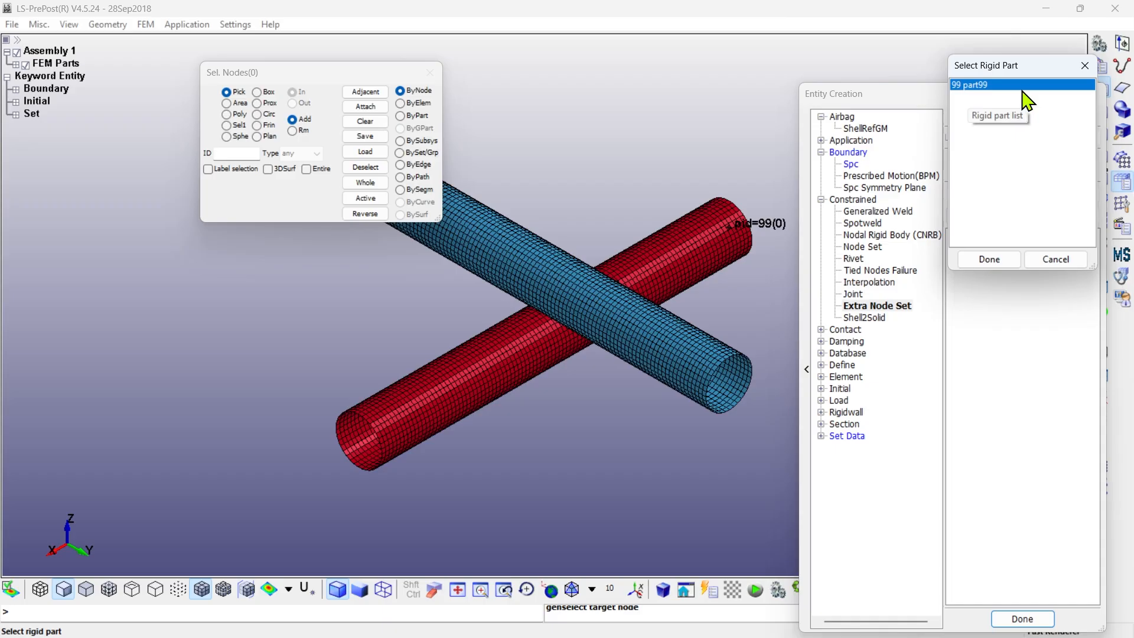
click(997, 265)
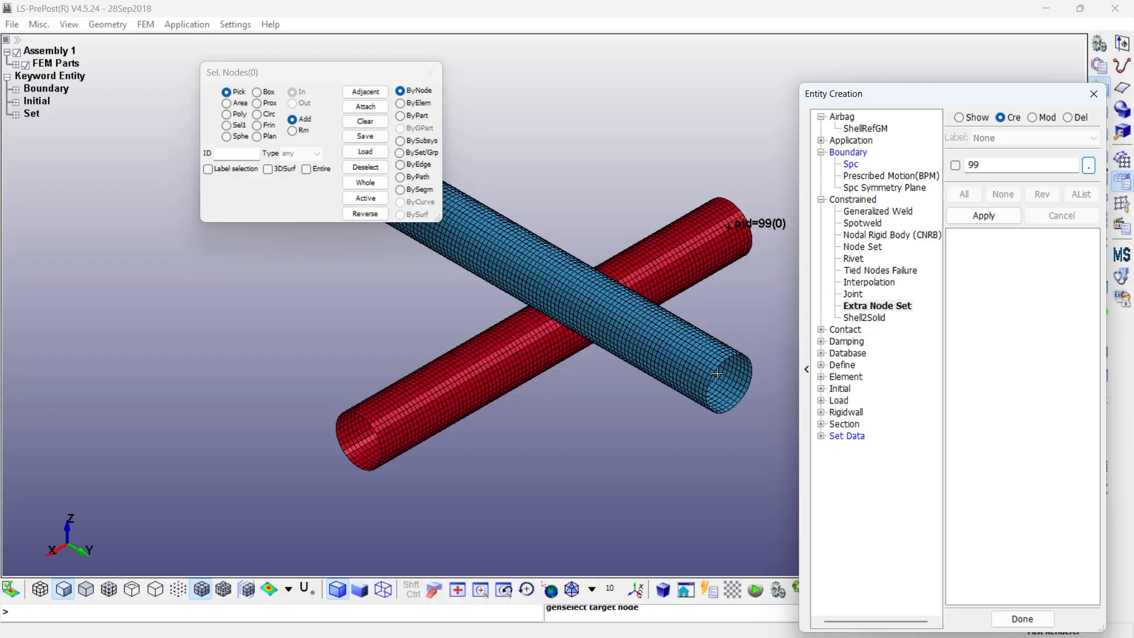
- Select the nodes around the blue pipe's near open end by propagated edge, and apply them as the rigid part's extra node set
shift+right_drag(699, 414, 602, 388)
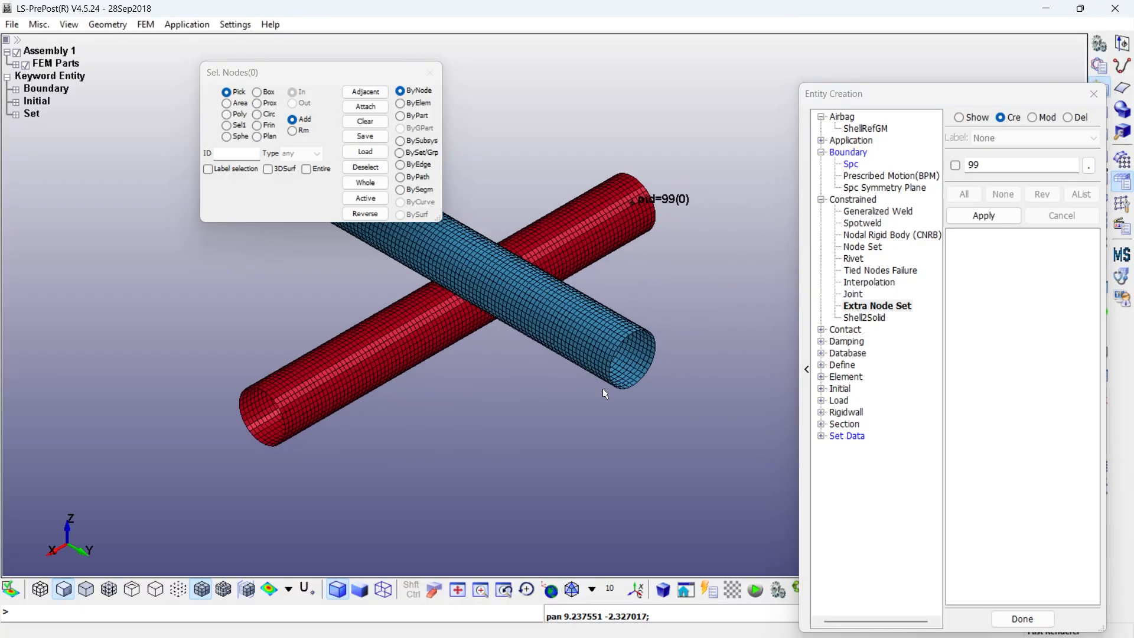
shift+drag(564, 344, 591, 378)
click(16, 65)
scroll(648, 405, up, 3)
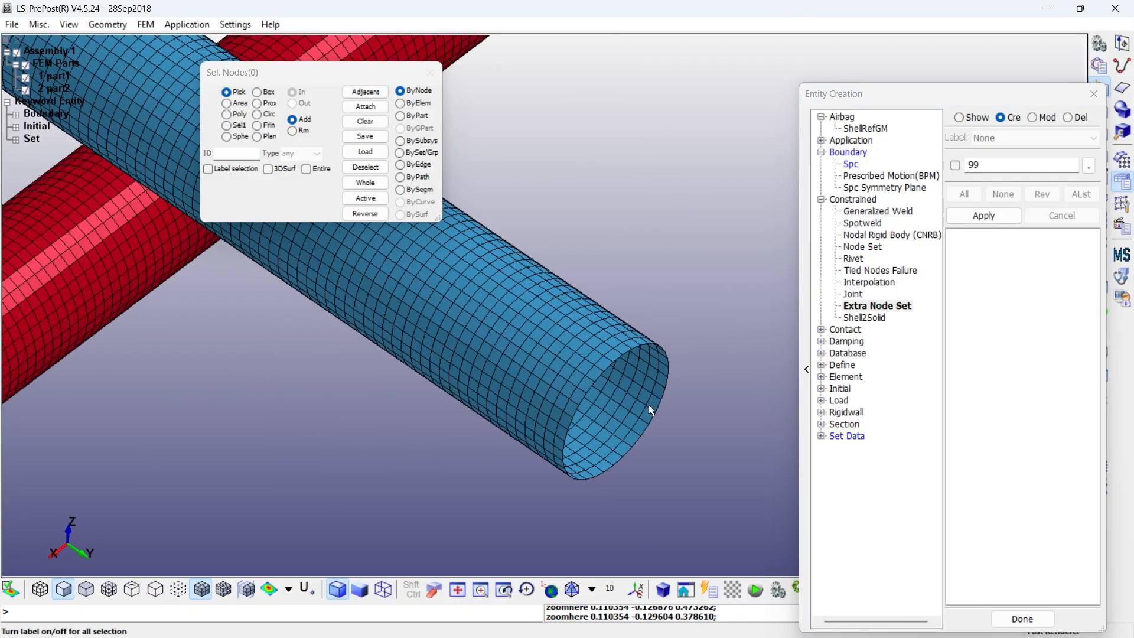
click(401, 103)
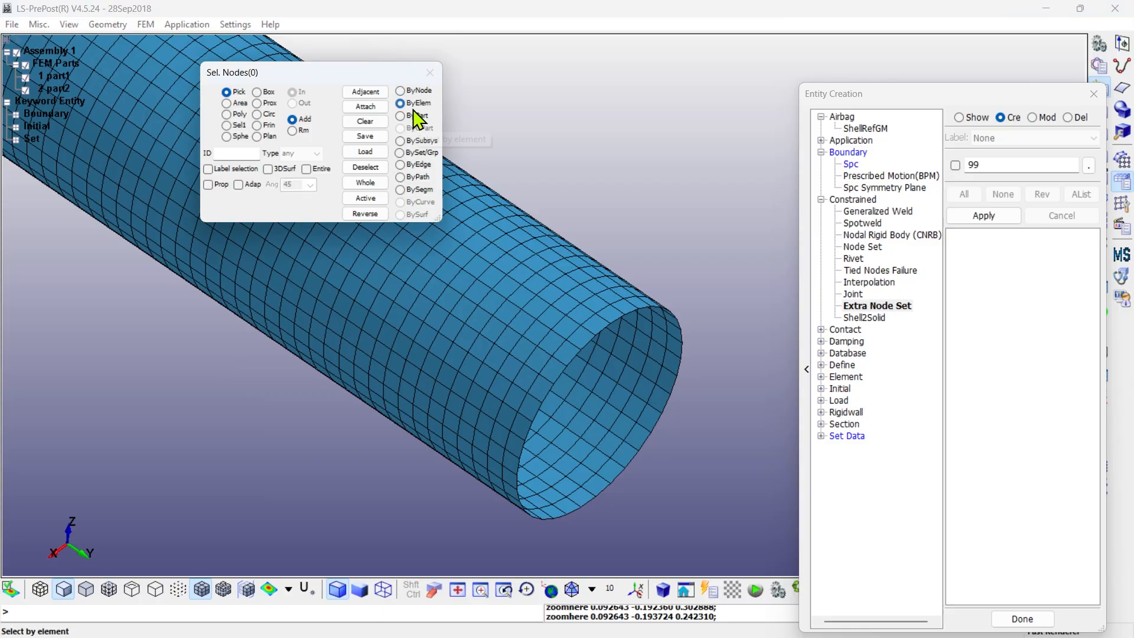
click(401, 164)
click(212, 185)
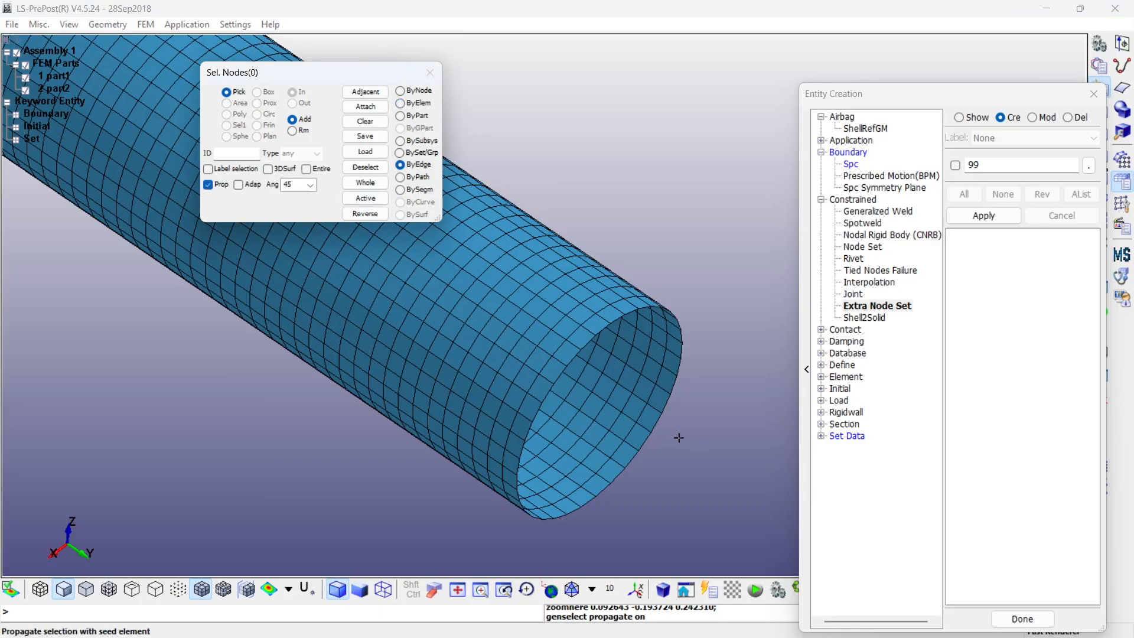
click(658, 423)
click(986, 216)
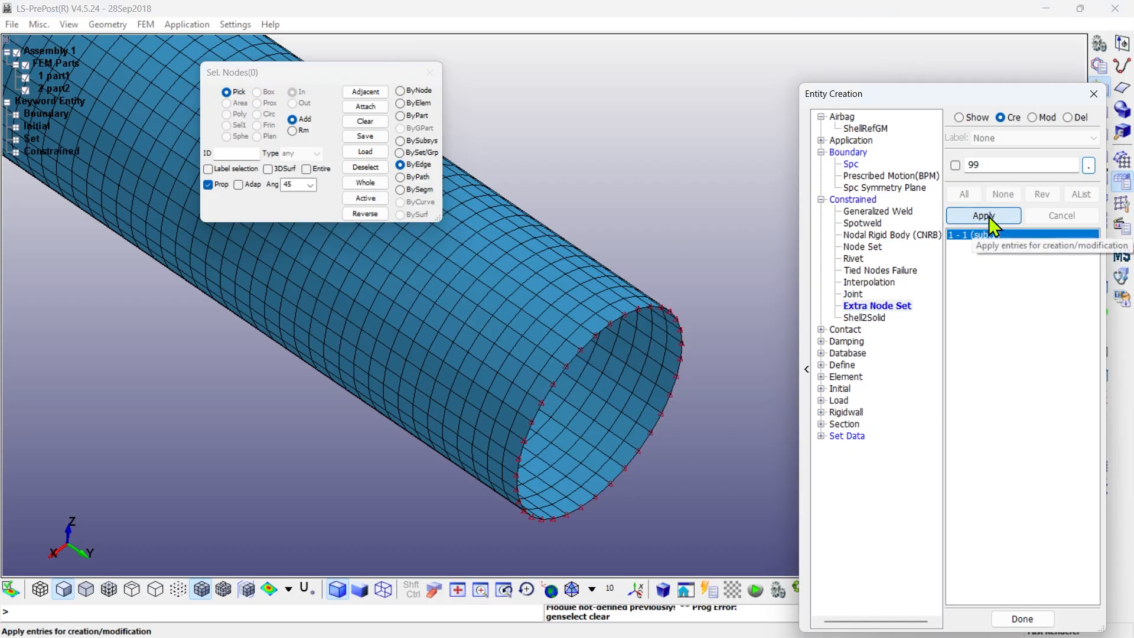
scroll(686, 313, down, 2)
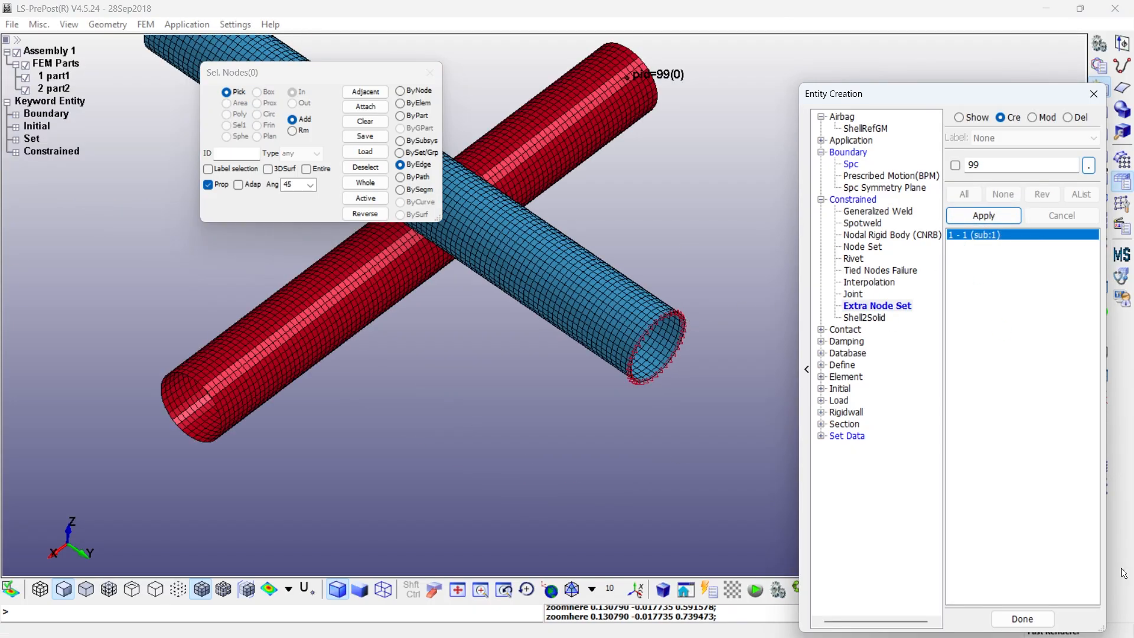
click(1023, 619)
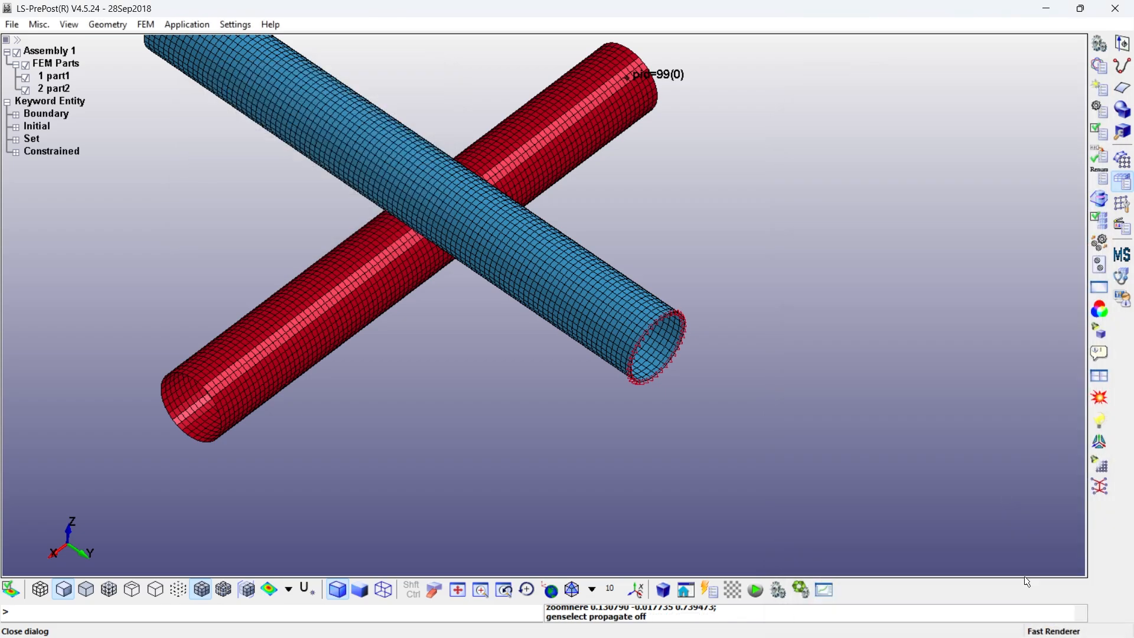
- Review the part and node set IDs on the CONSTRAINED_EXTRA_NODES_SET card, then close it and collapse the keyword list
click(1099, 65)
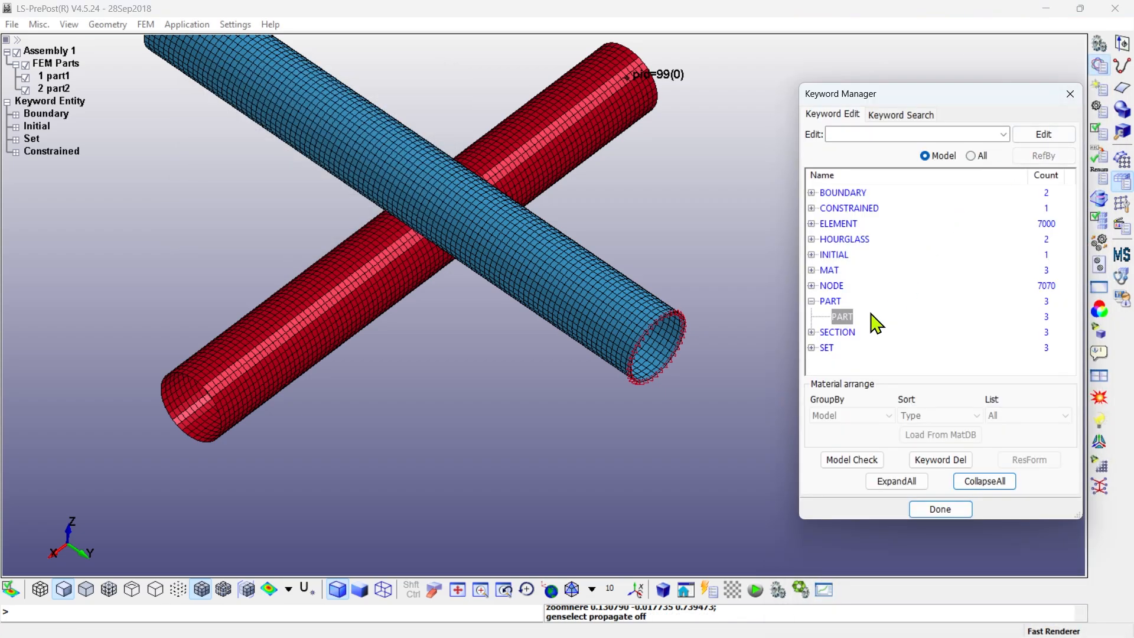
click(811, 208)
double_click(851, 223)
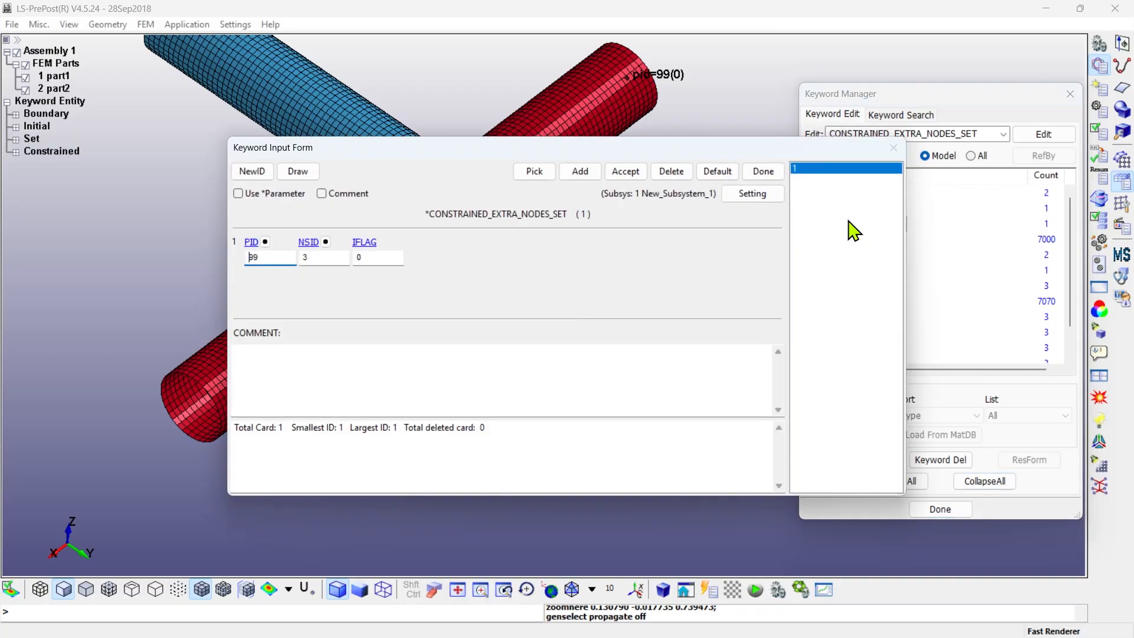
click(322, 258)
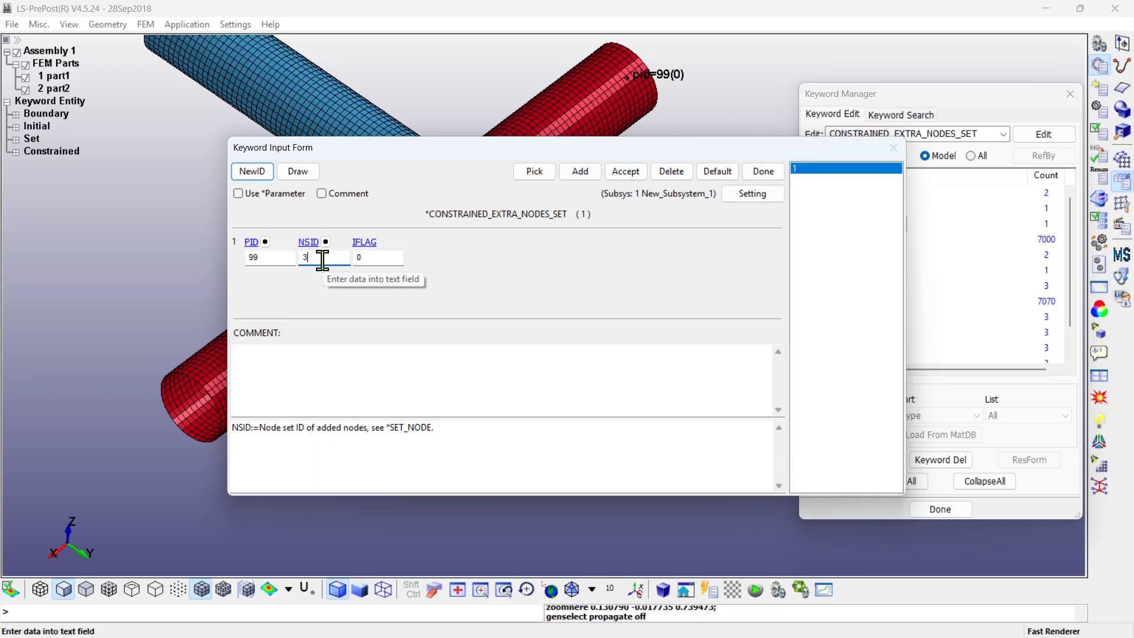
click(325, 242)
click(1071, 354)
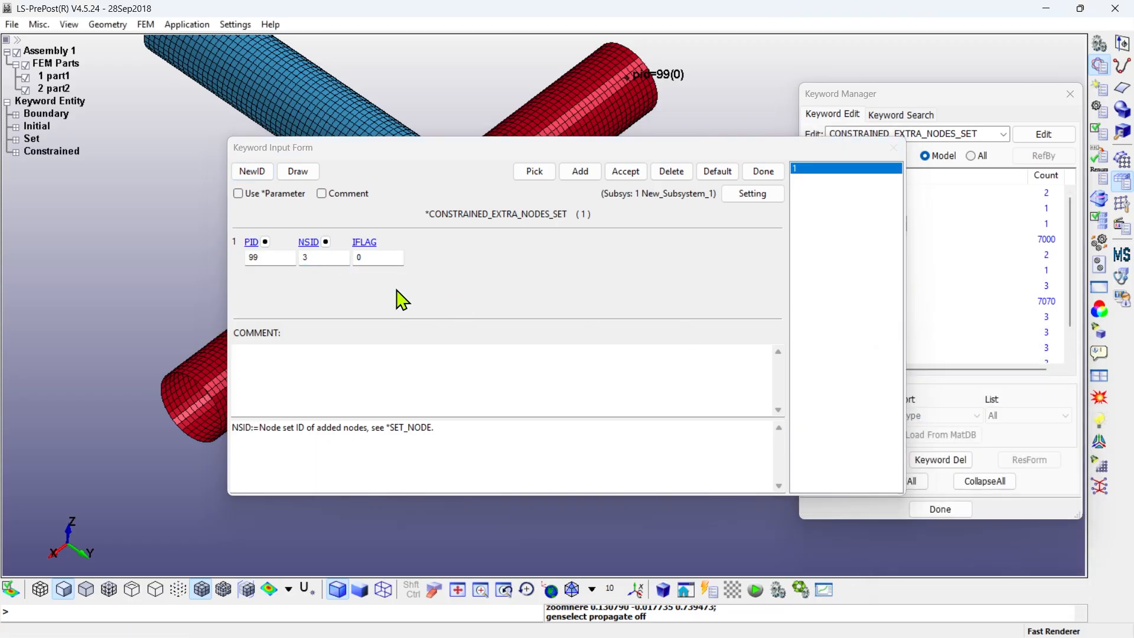
click(763, 171)
click(999, 481)
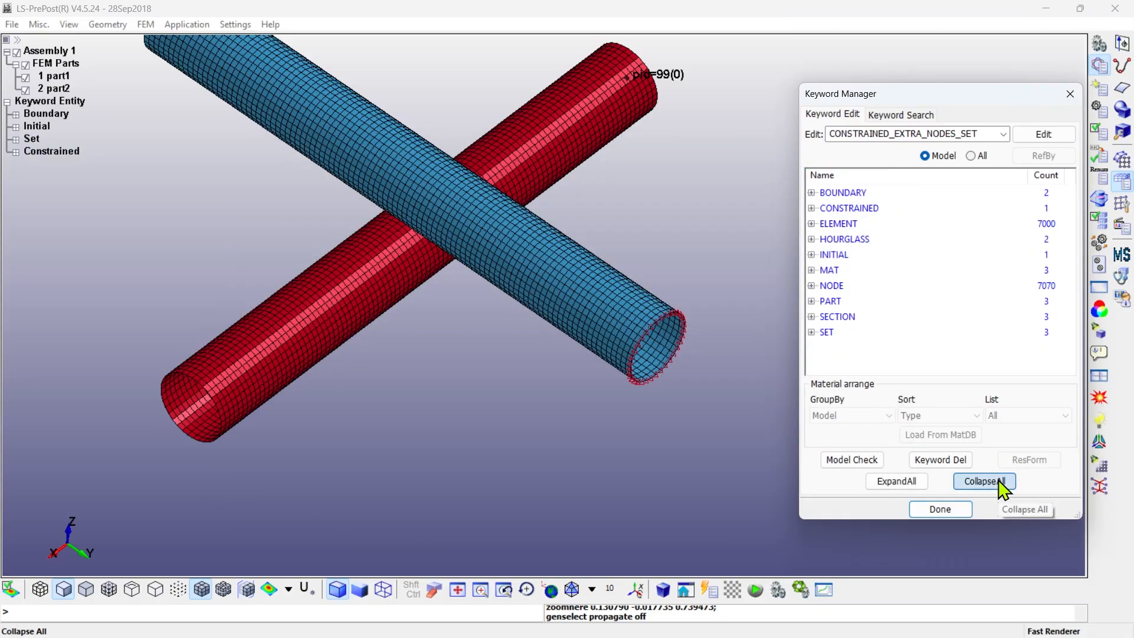
- Link part1 to section p1, material p1 and hourglass p1 in the PART keyword form, and accept the card
click(972, 156)
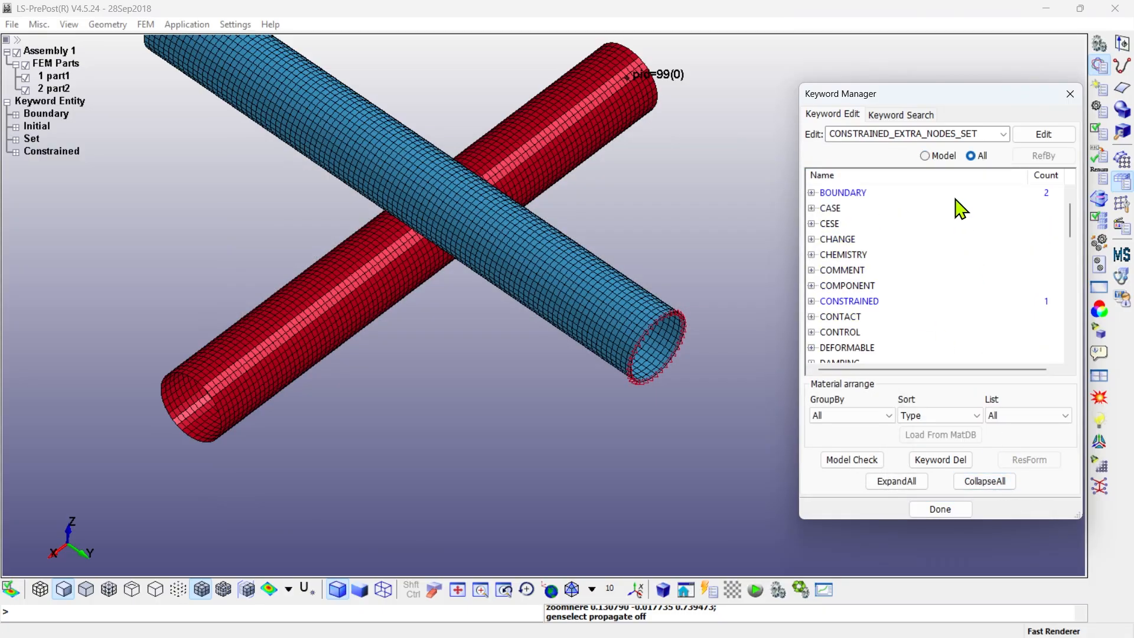
click(925, 156)
click(829, 302)
double_click(827, 313)
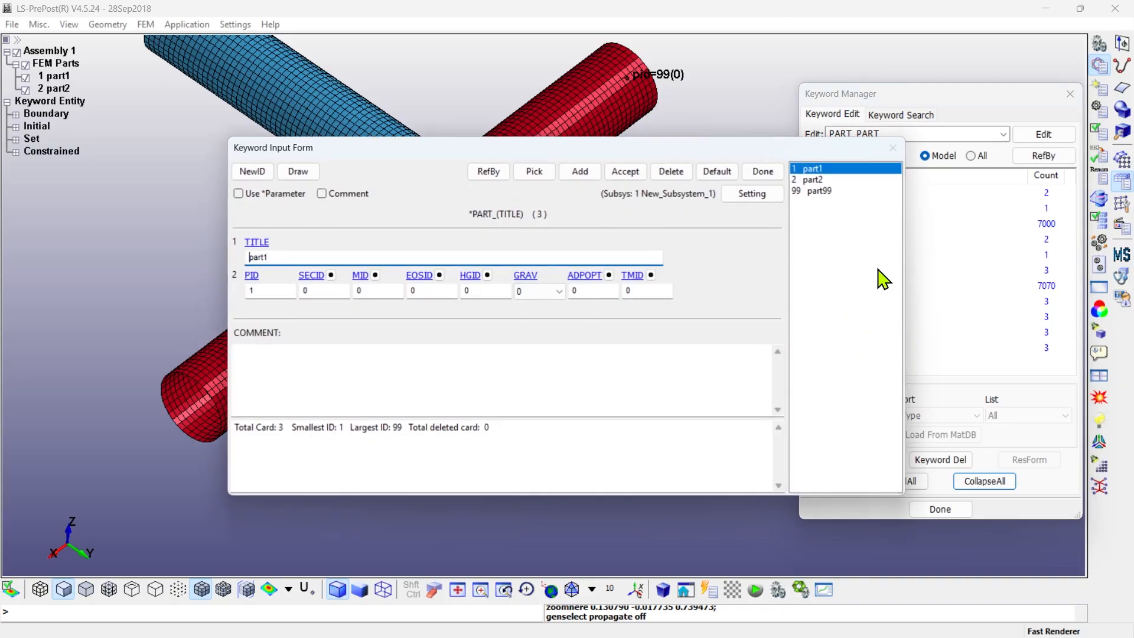
click(330, 275)
double_click(896, 393)
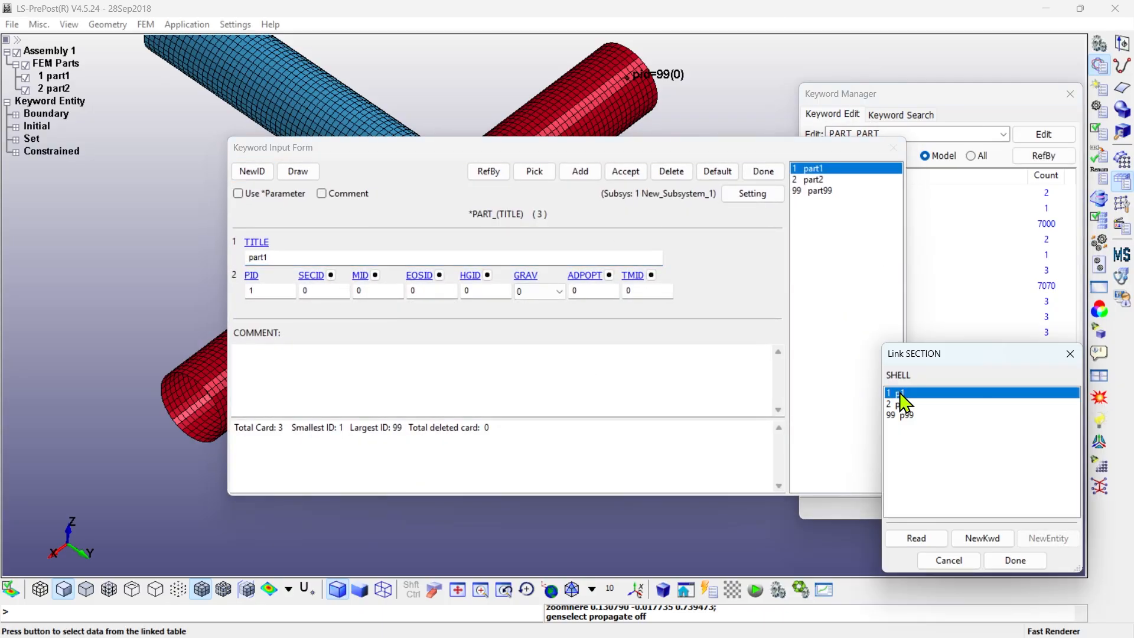
click(375, 275)
double_click(898, 392)
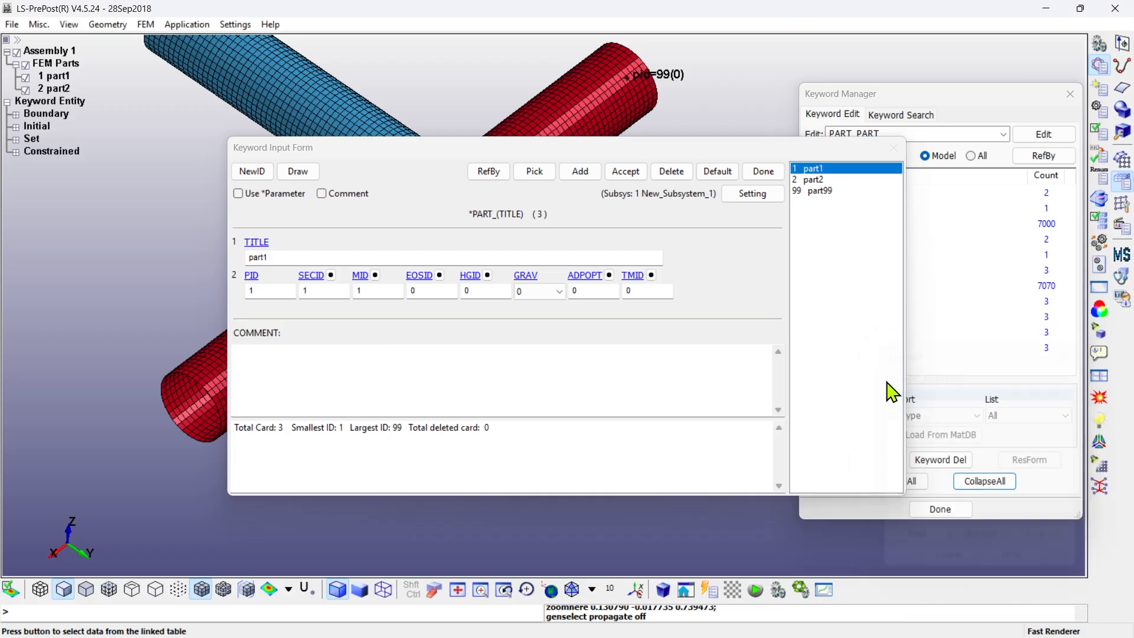
click(487, 276)
click(914, 395)
double_click(914, 393)
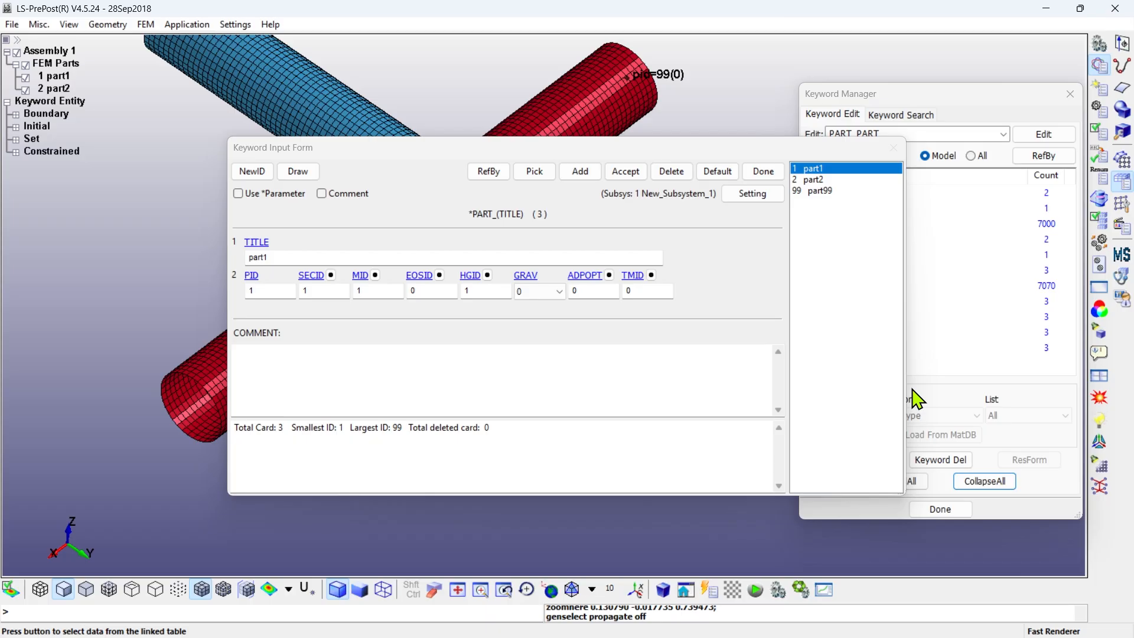
click(625, 172)
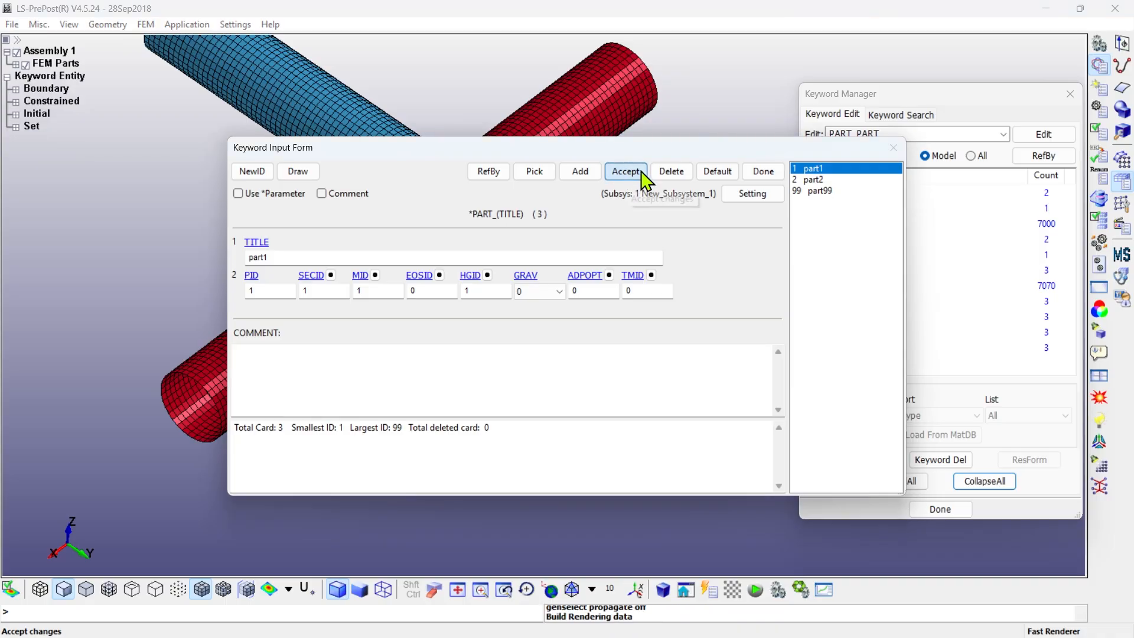
- Link part2 to section p2, material 2 and hourglass 2 in the PART keyword form
click(806, 180)
click(330, 276)
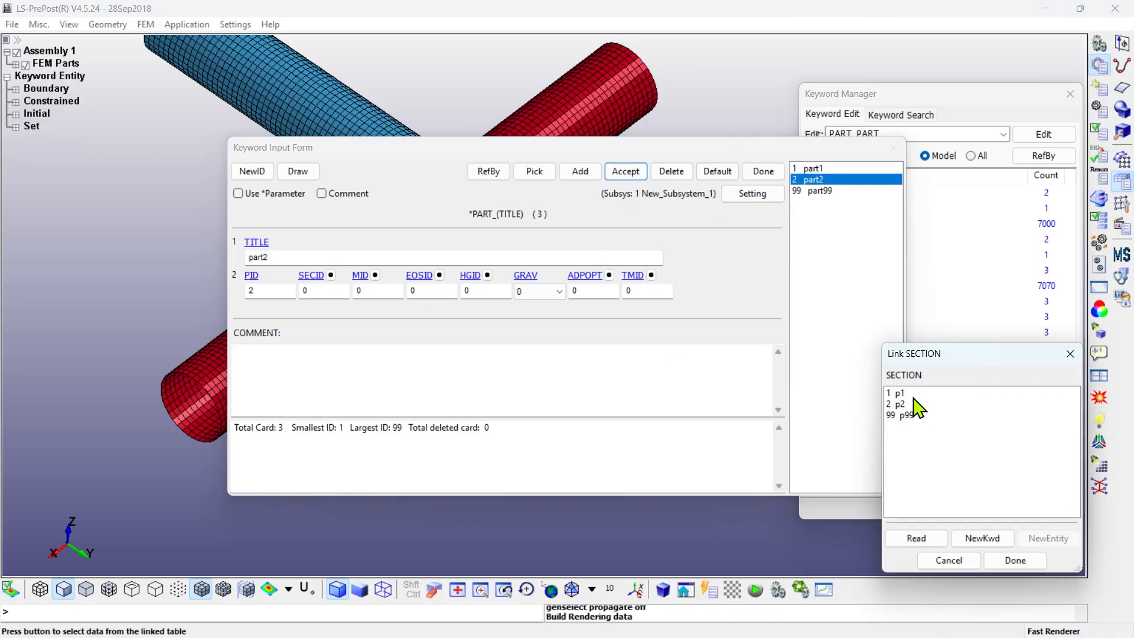
double_click(916, 404)
click(376, 275)
double_click(898, 406)
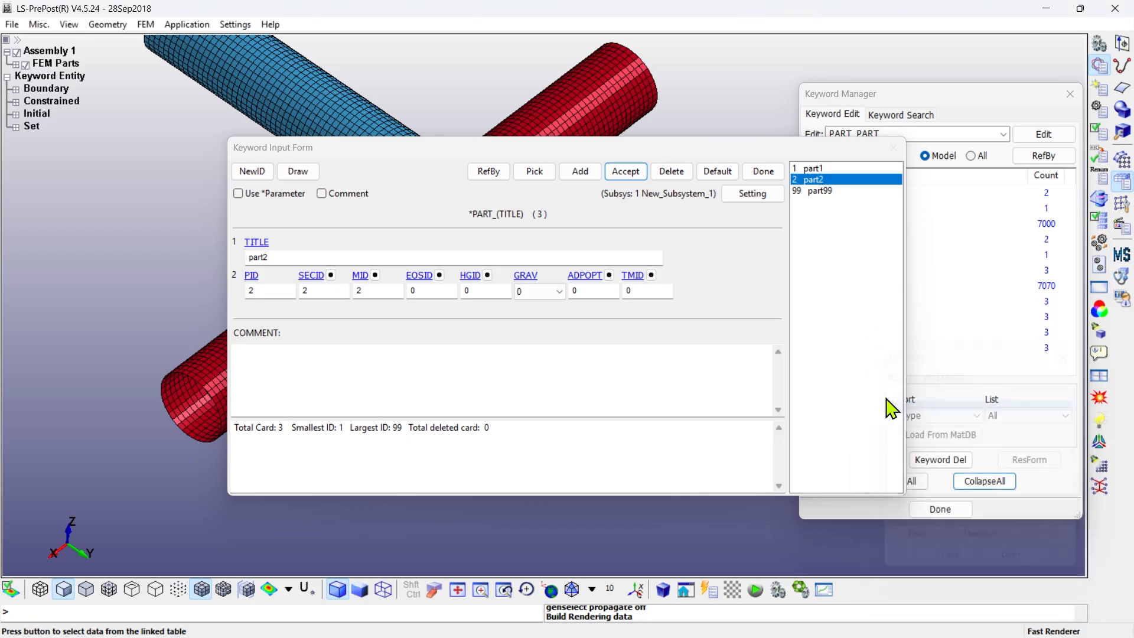
click(487, 275)
double_click(902, 406)
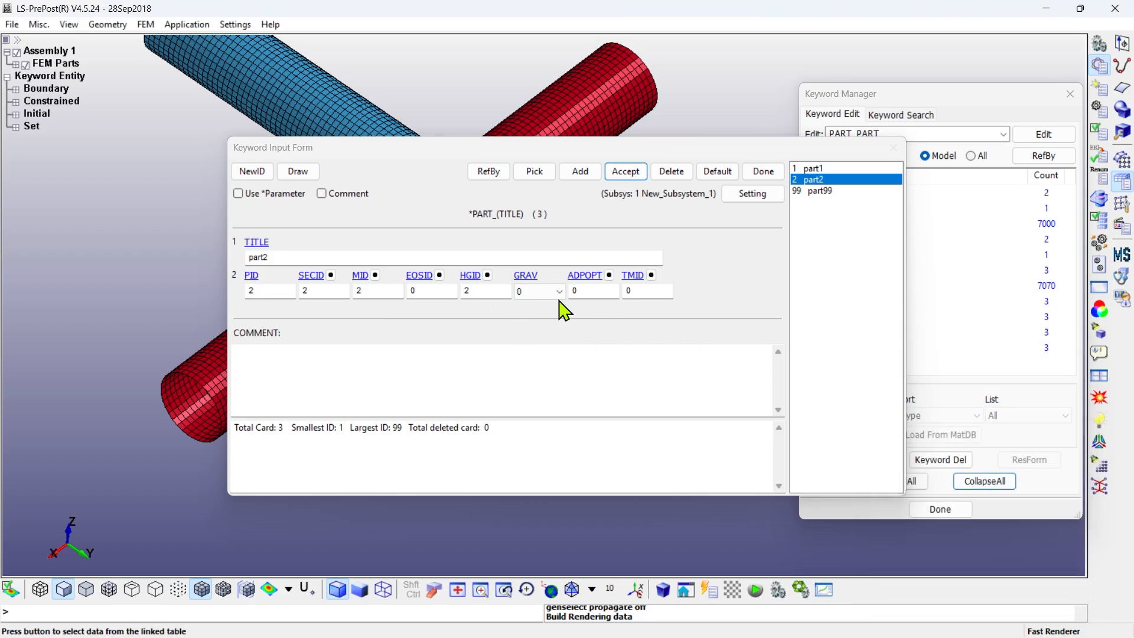
- Set part2's ADPOPT to 1, accept the card, then close the form and collapse the keyword list
click(575, 292)
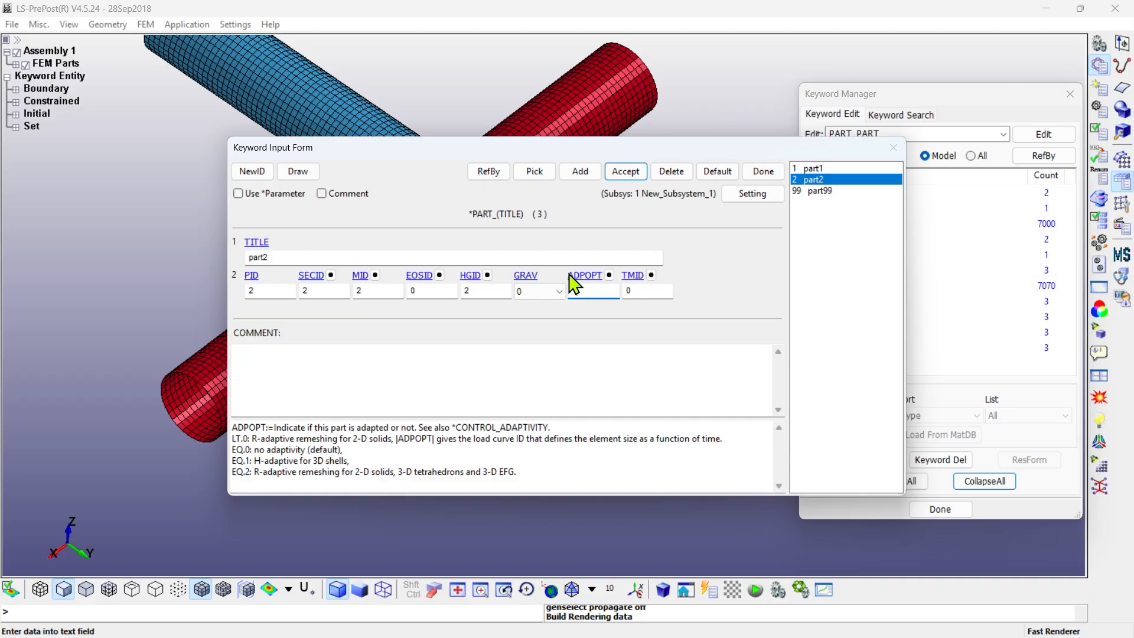
click(624, 172)
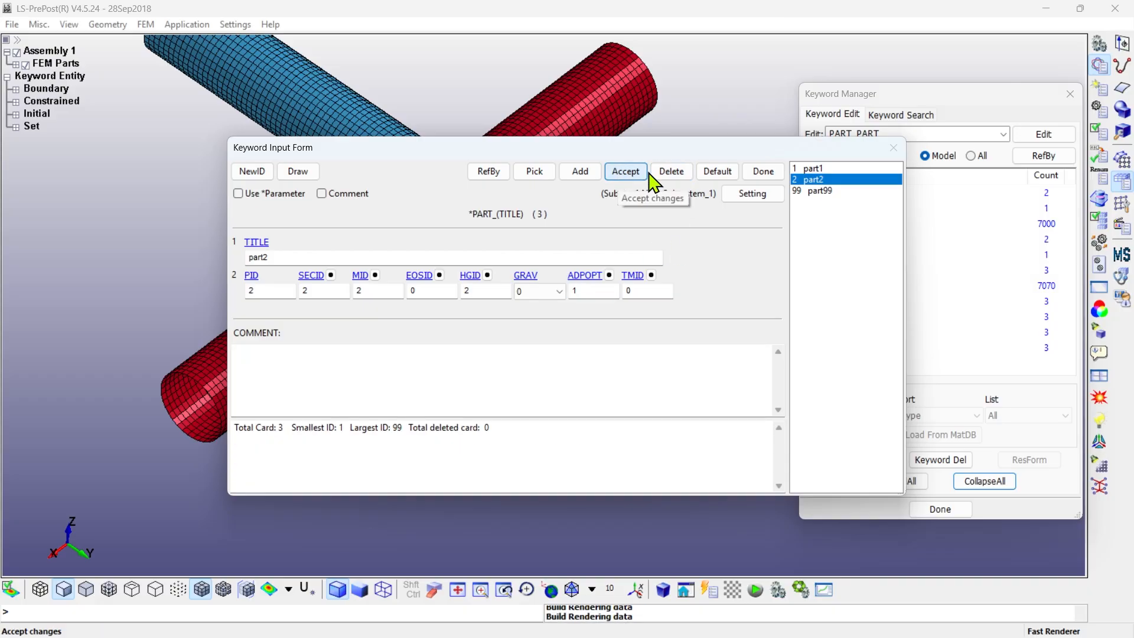
click(762, 172)
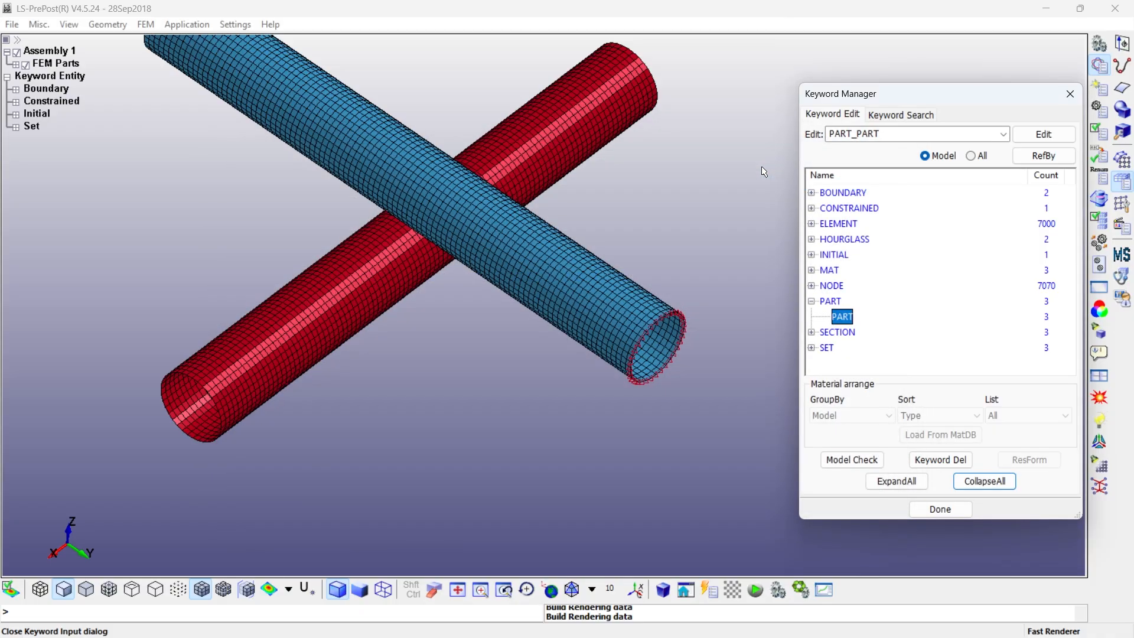
click(993, 482)
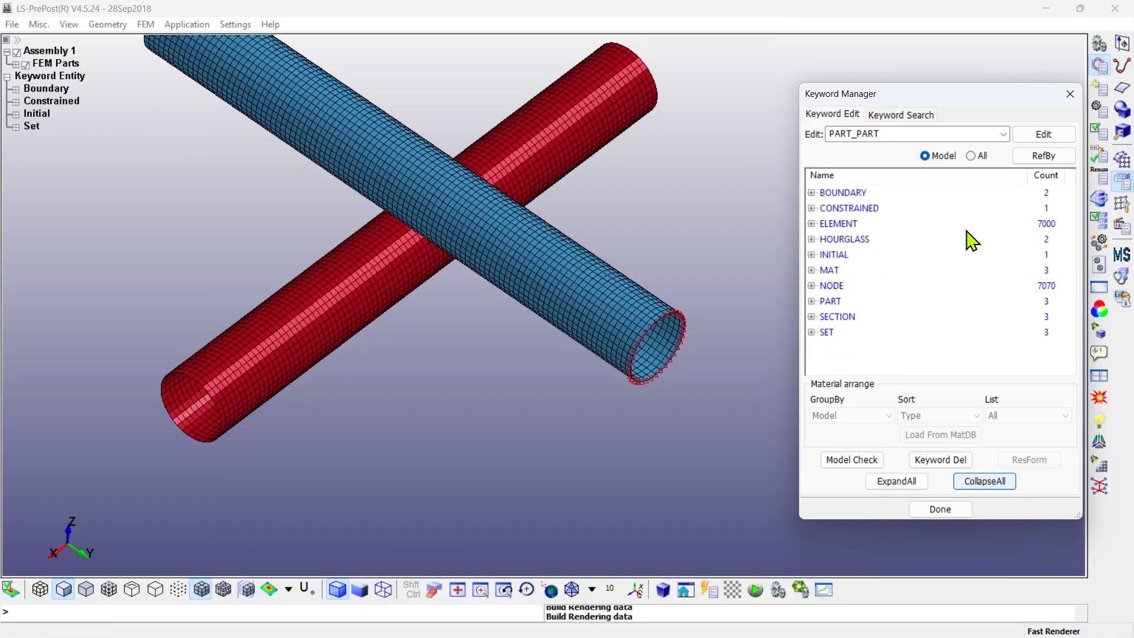
- List all keywords and start a CONTACT_AUTOMATIC_SURFACE_TO_SURFACE card with a new ID
click(972, 156)
scroll(855, 301, down, 1)
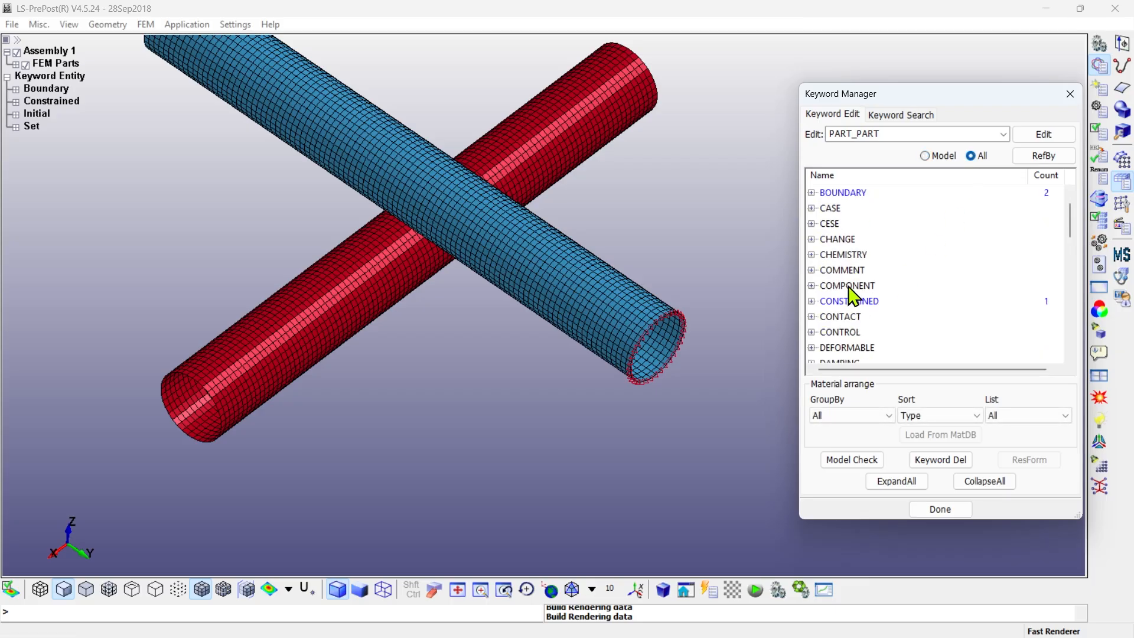
scroll(886, 289, down, 1)
click(814, 286)
scroll(869, 303, down, 5)
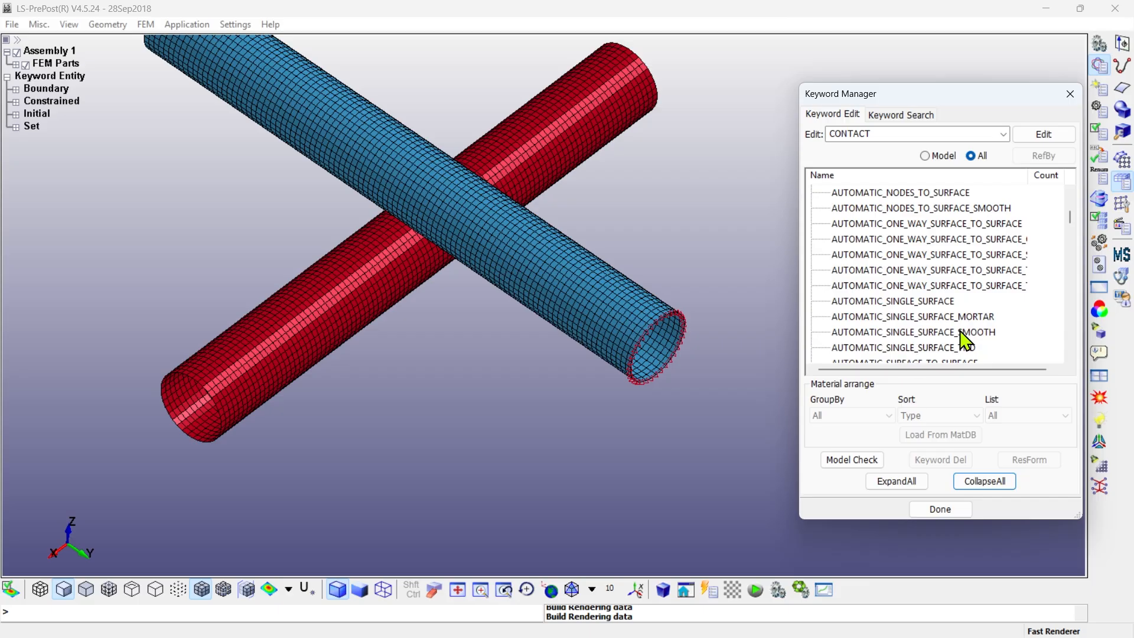
scroll(969, 340, down, 2)
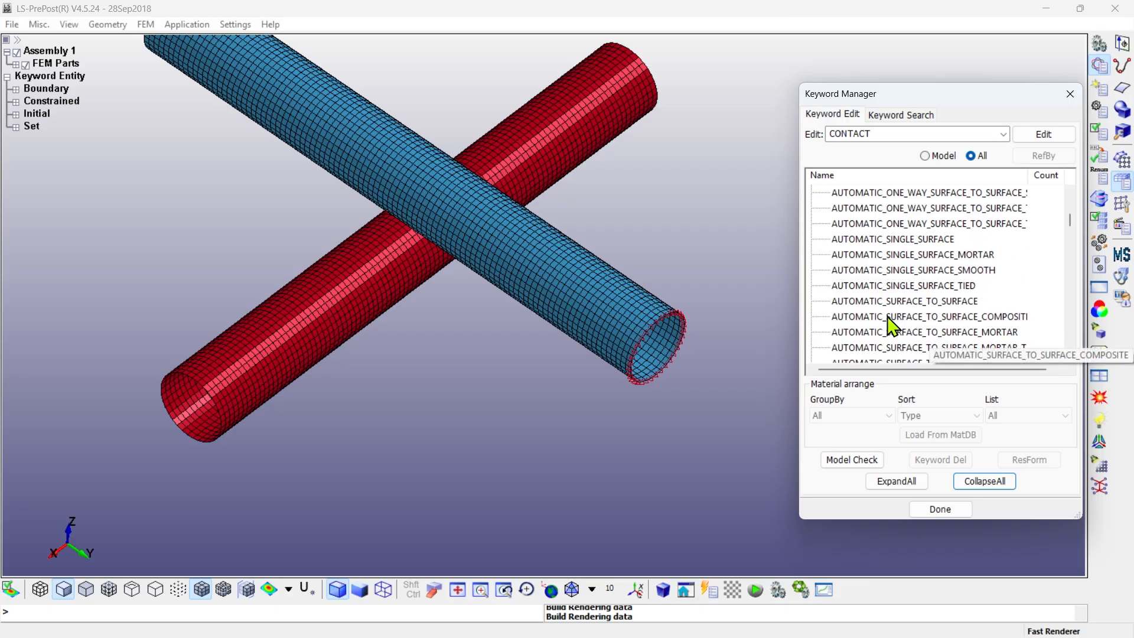
click(861, 305)
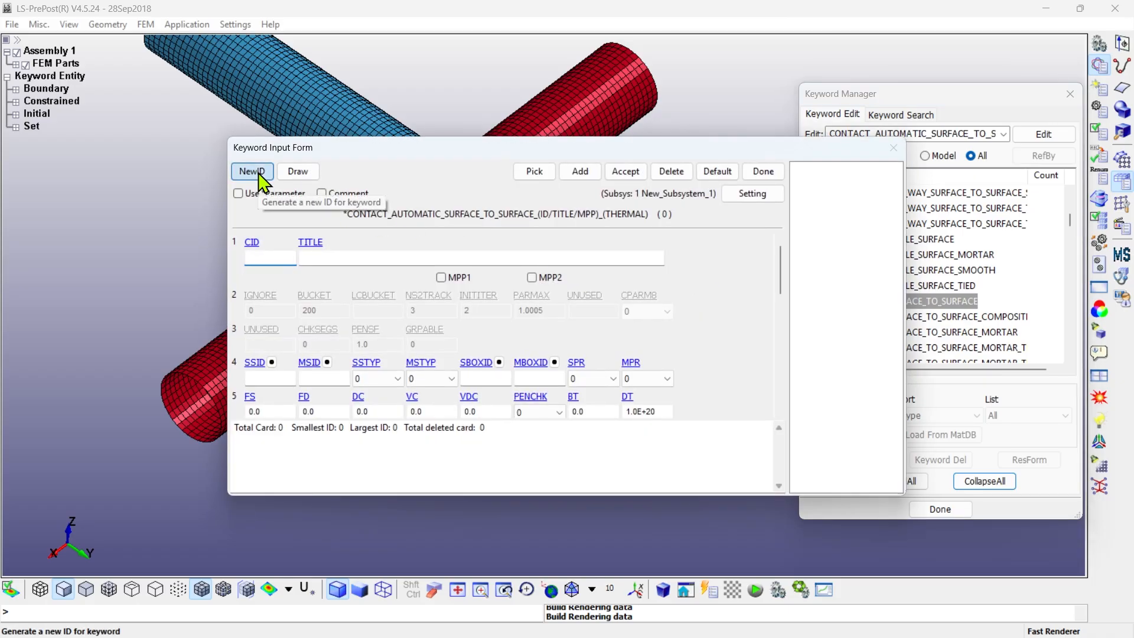
click(252, 171)
click(396, 378)
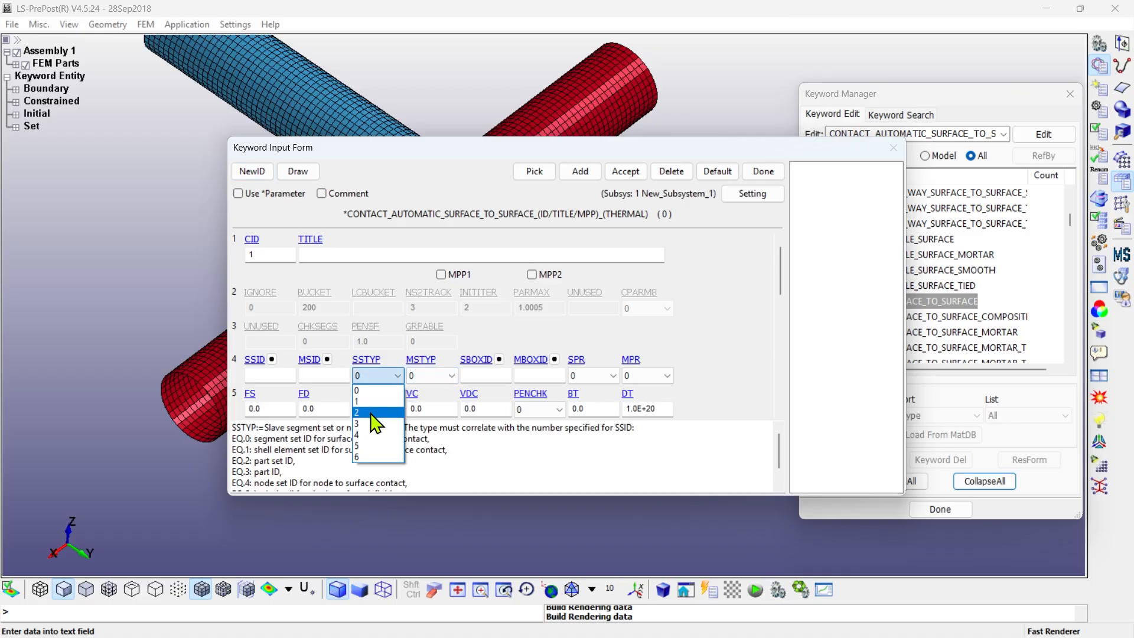
click(375, 414)
click(444, 378)
click(433, 413)
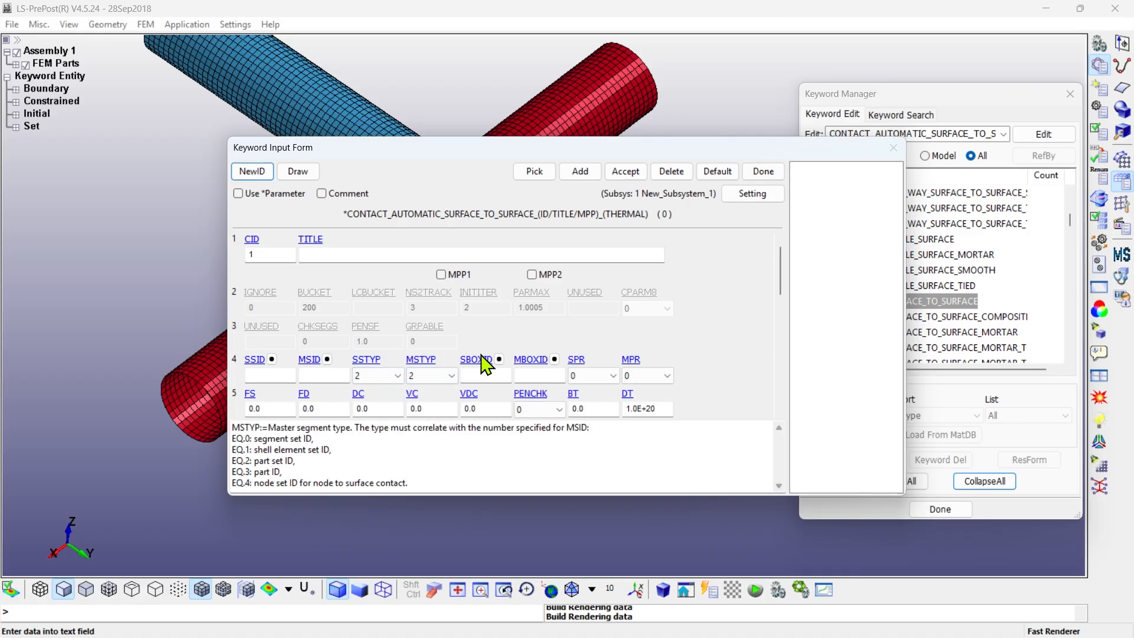
- Set the contact's slave and master types, SSTYP and MSTYP, to 3 for part ID
click(378, 376)
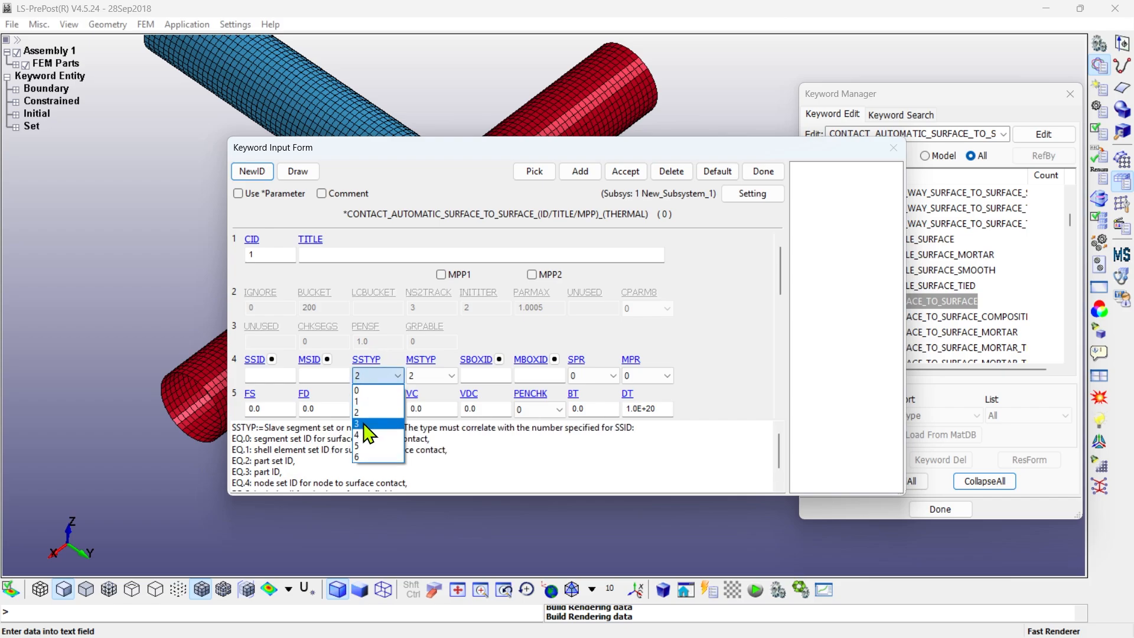
click(370, 424)
drag(284, 472, 259, 472)
click(444, 375)
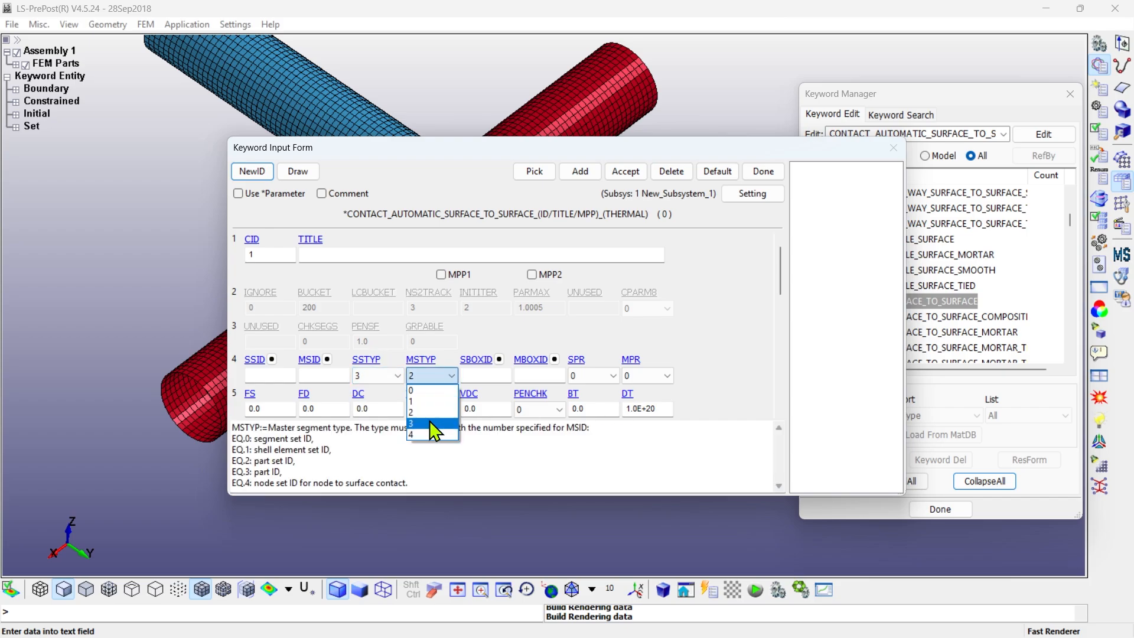
click(434, 424)
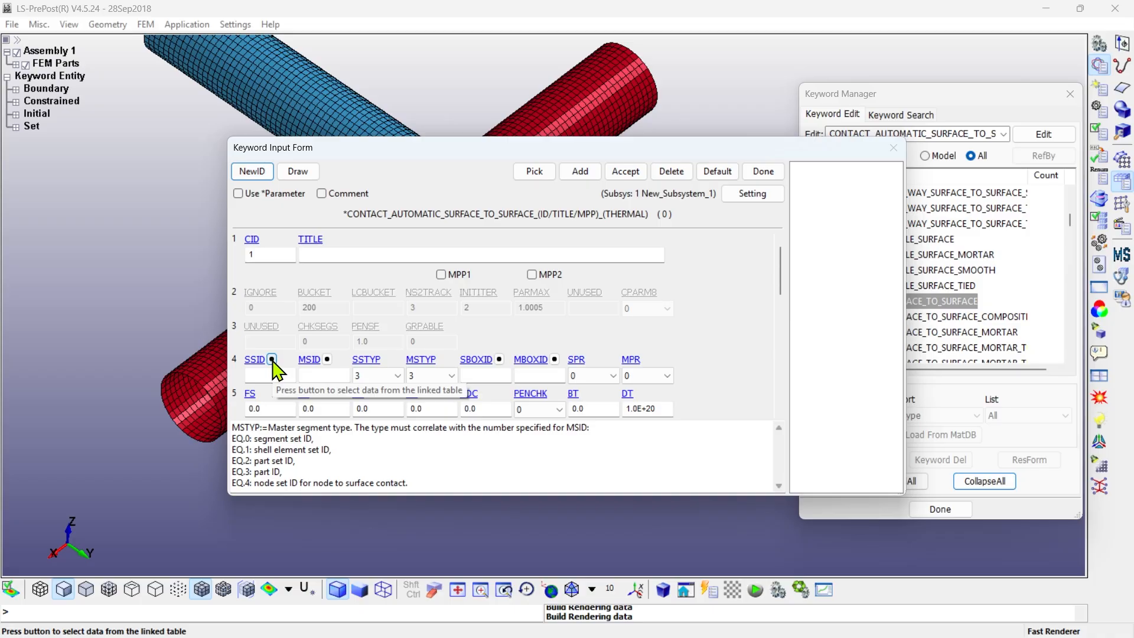
- Link part1 as the contact's slave (SSID) and part2 as its master (MSID)
click(272, 360)
double_click(898, 393)
click(327, 359)
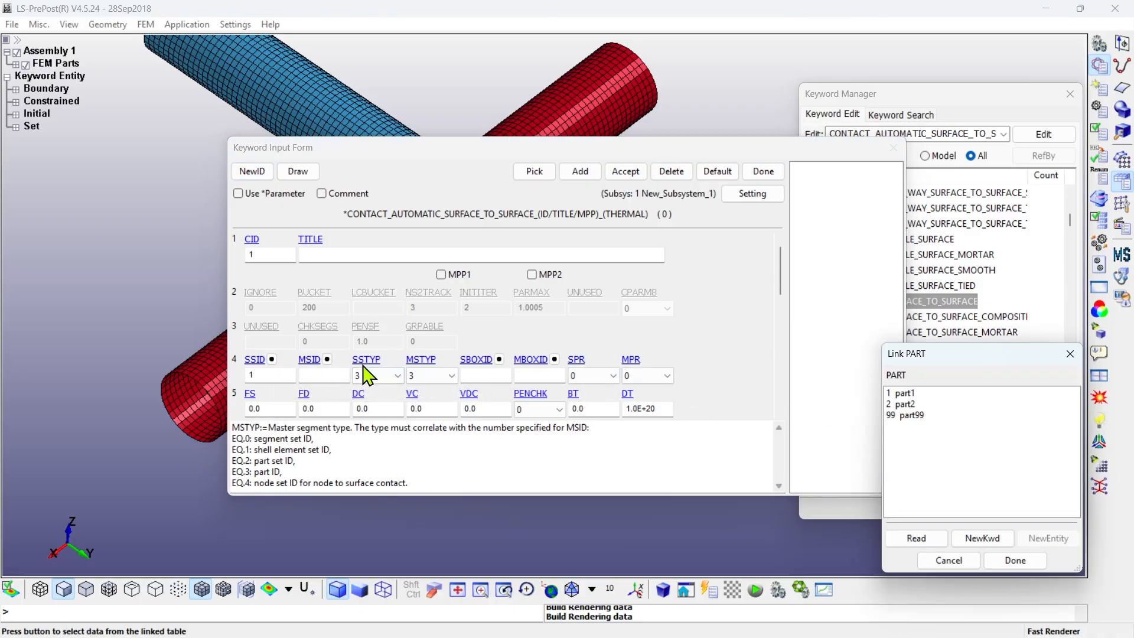
double_click(906, 405)
- Set the contact's death time DT and the penalty stiffness scale factors SFS and SFM to 0
drag(782, 278, 789, 307)
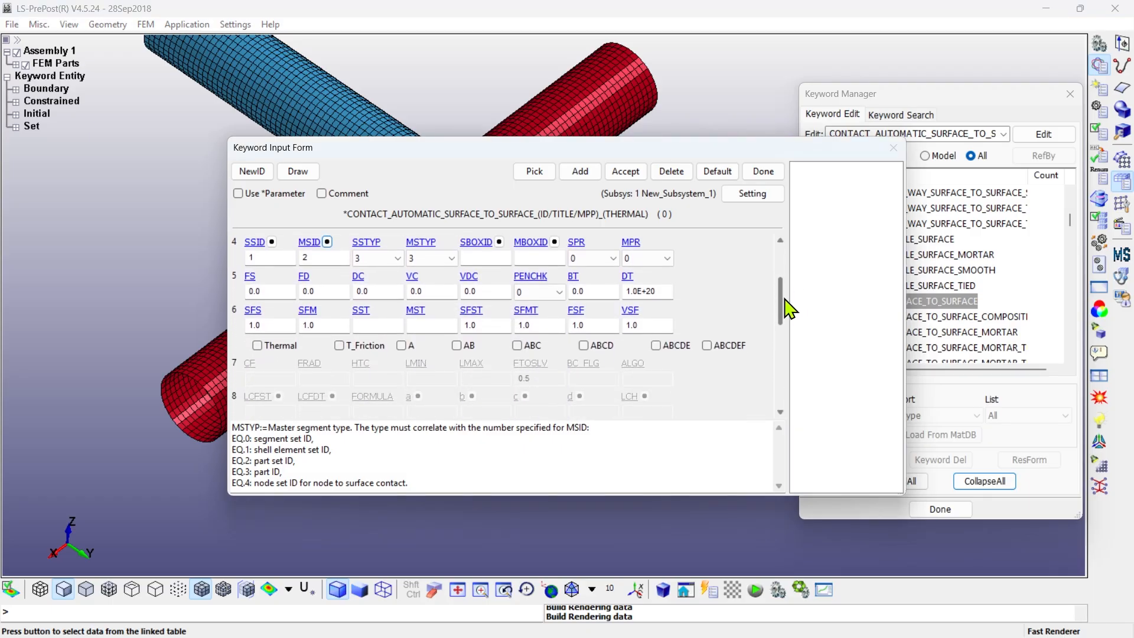
double_click(656, 291)
text(0)
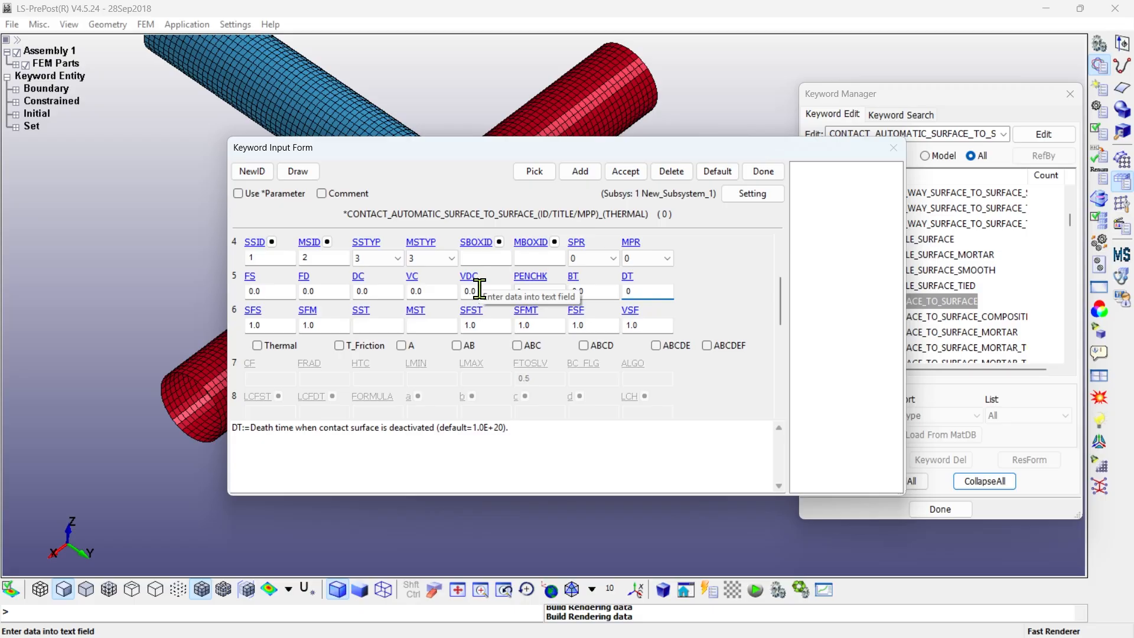
key(Tab)
text(0)
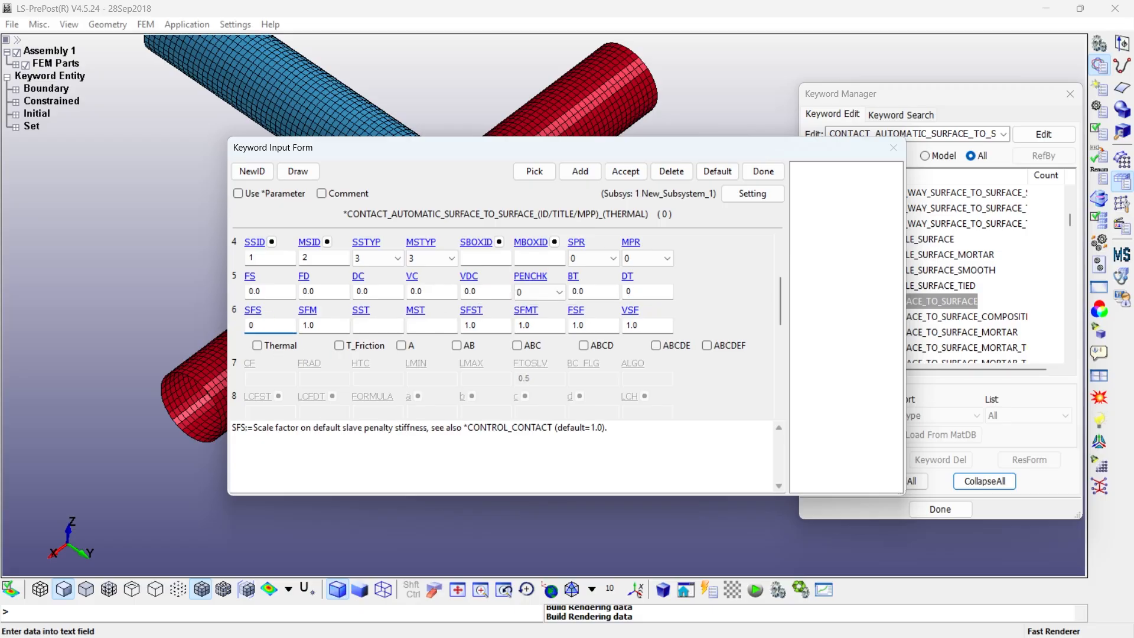
key(Tab)
text(0)
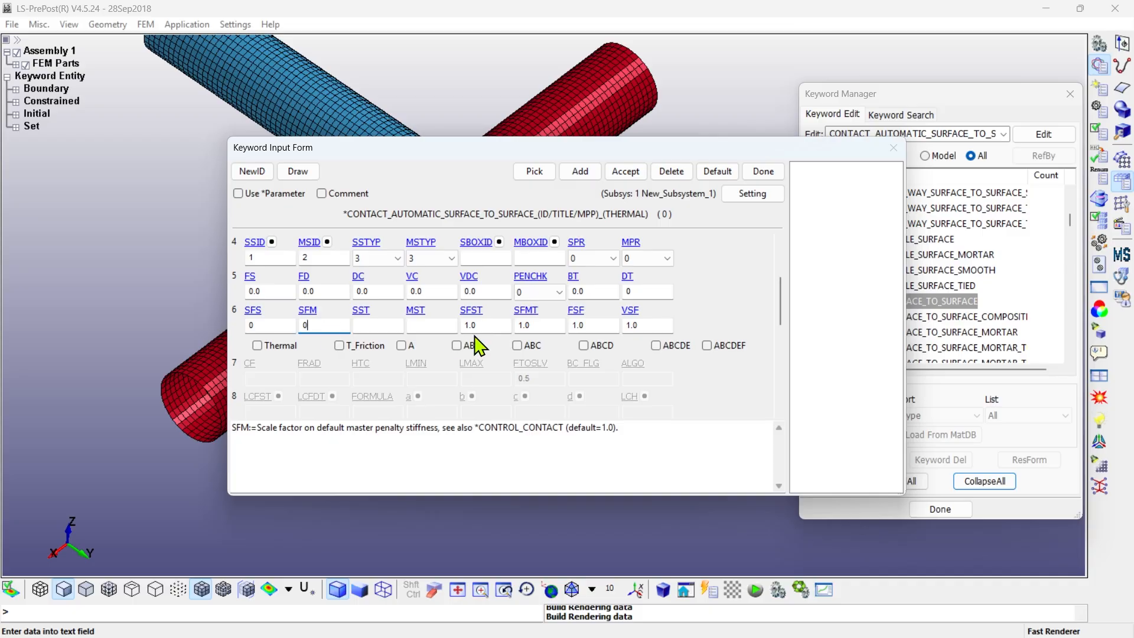
- Set the thickness scale factors SFST and SFMT and the friction scale factors FSF and VSF to 0
double_click(466, 324)
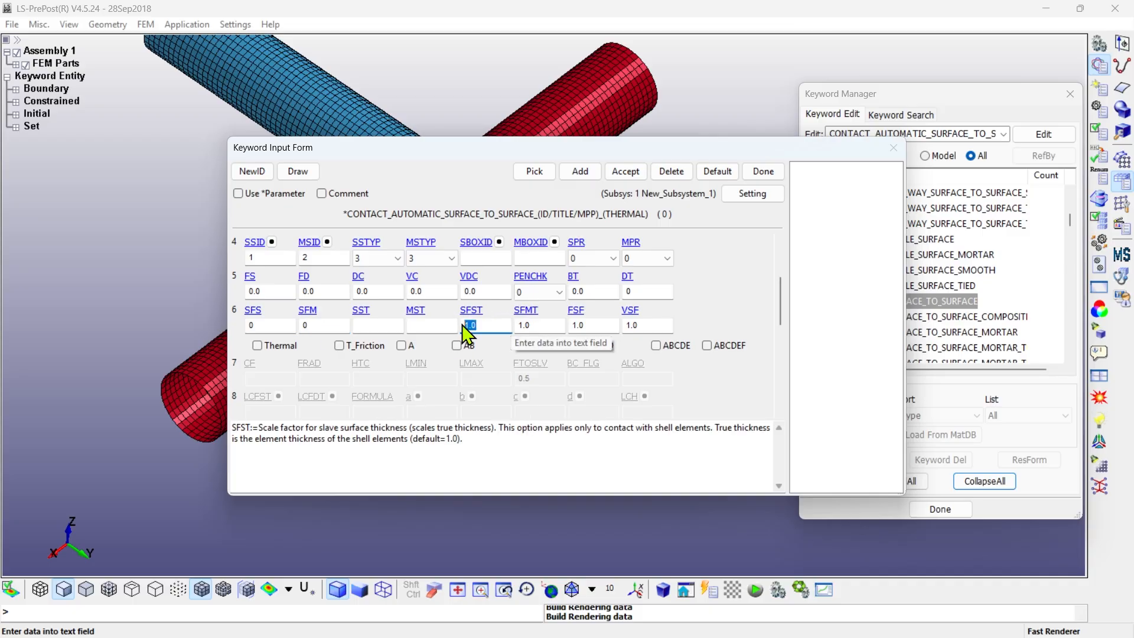
text(0)
key(Tab)
text(0)
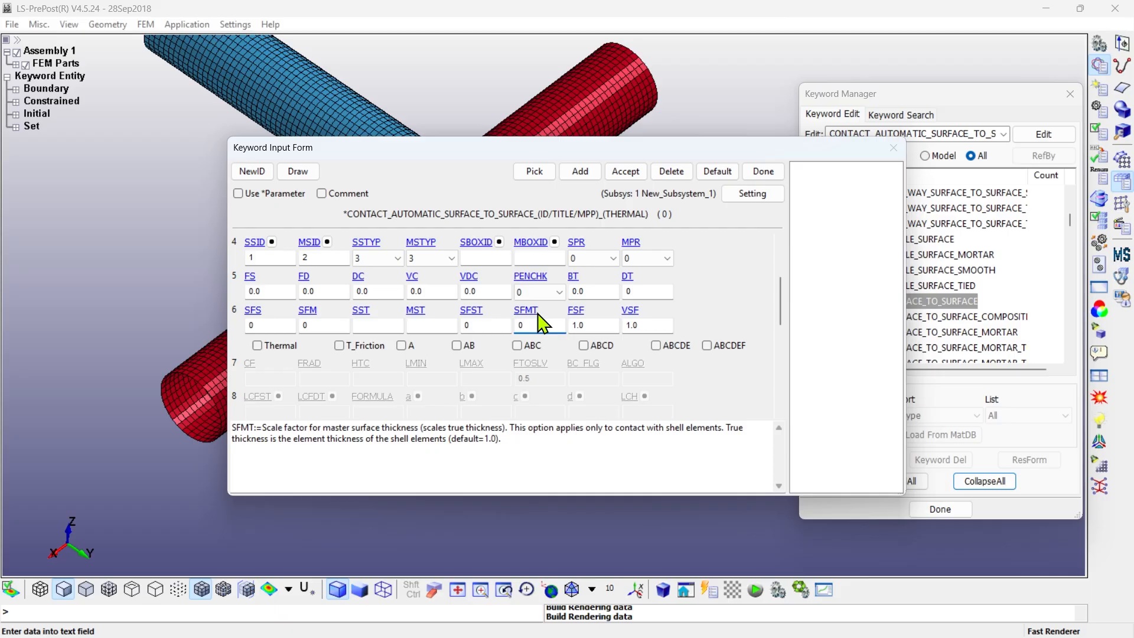
double_click(593, 325)
text(0)
key(Tab)
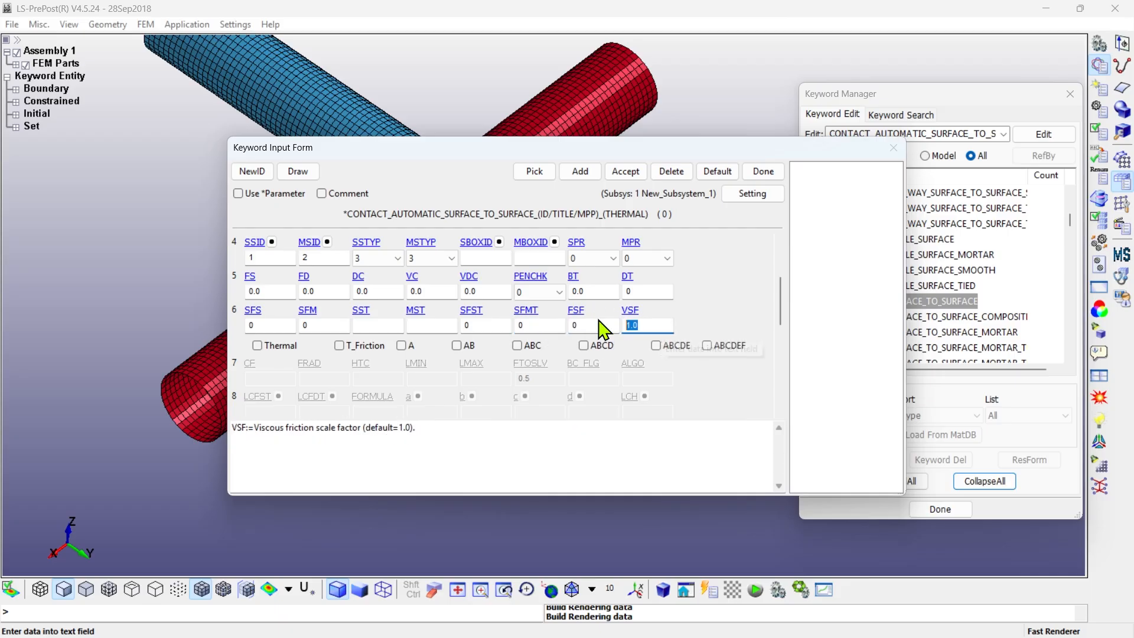
text(0)
- Enable the contact's optional ABC cards and set SOFT to 2 for pinball segment based contact
click(518, 346)
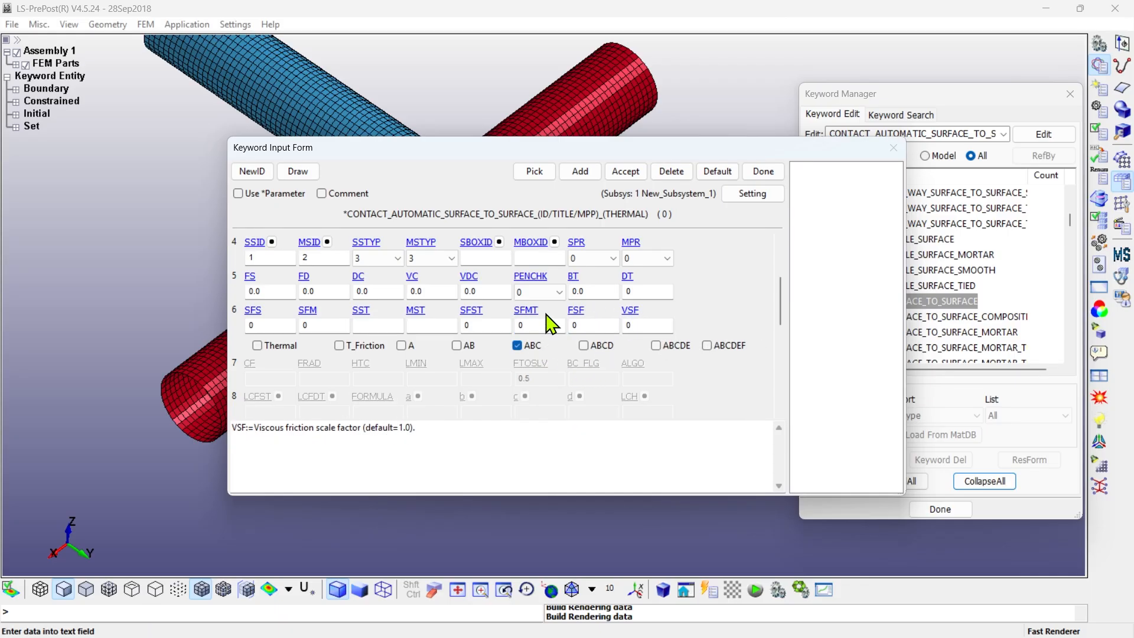
drag(785, 317, 785, 357)
click(273, 285)
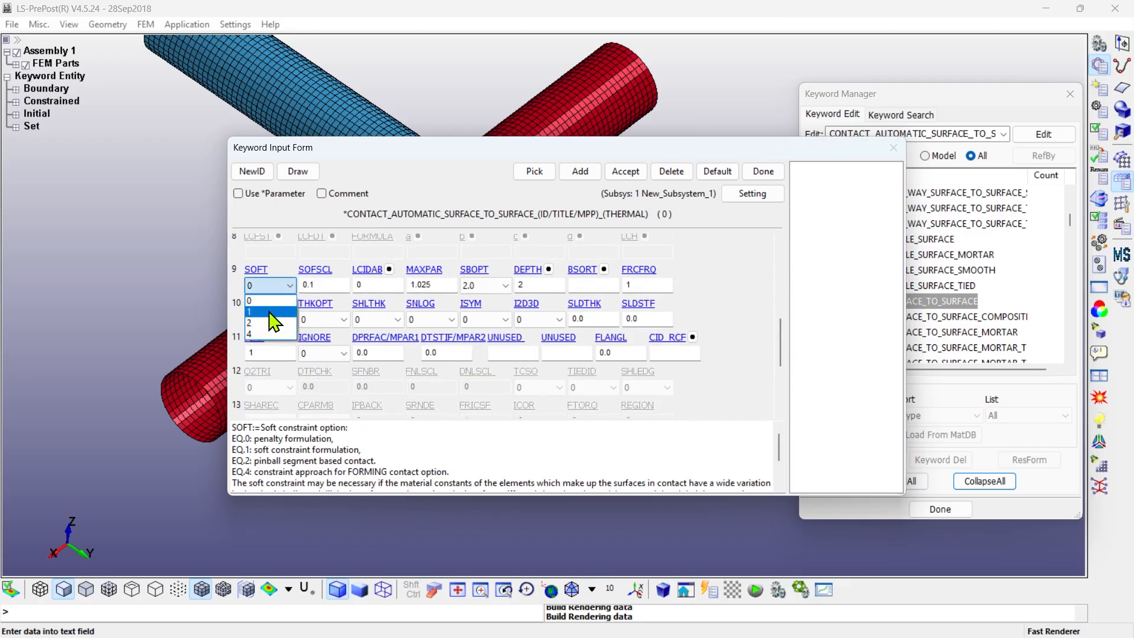
click(269, 312)
drag(364, 449, 229, 449)
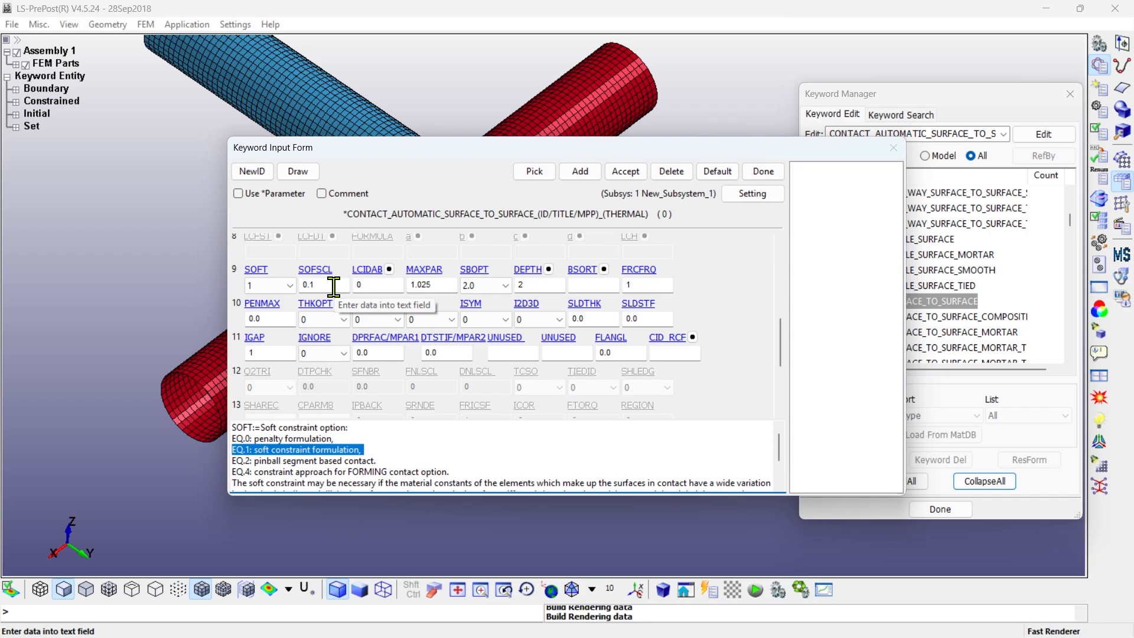
click(268, 285)
click(265, 326)
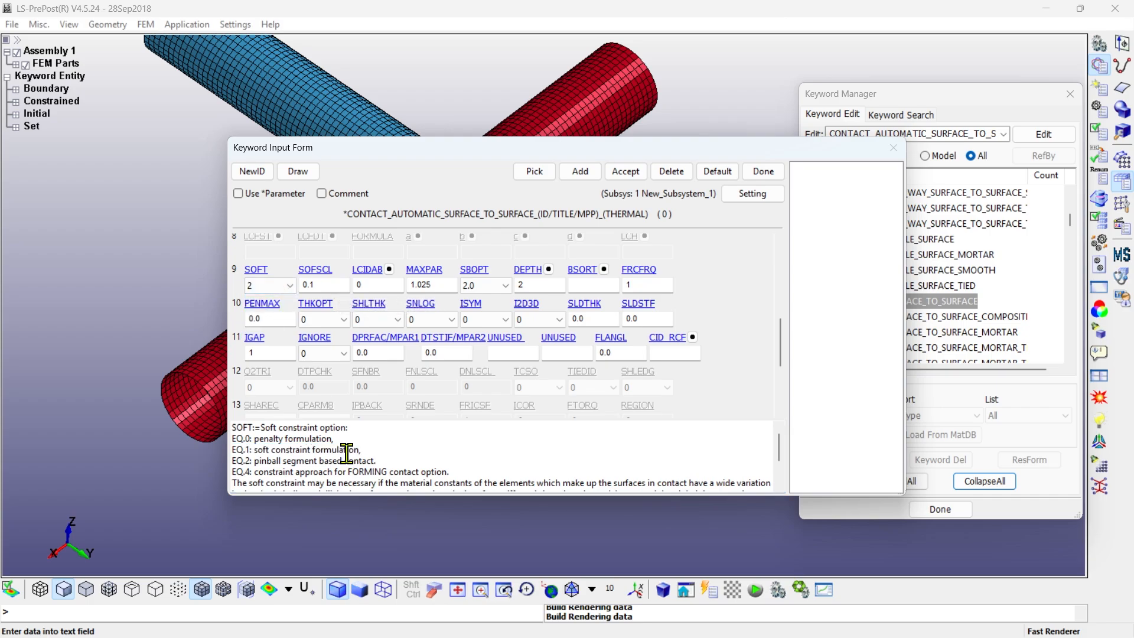
drag(378, 461, 230, 460)
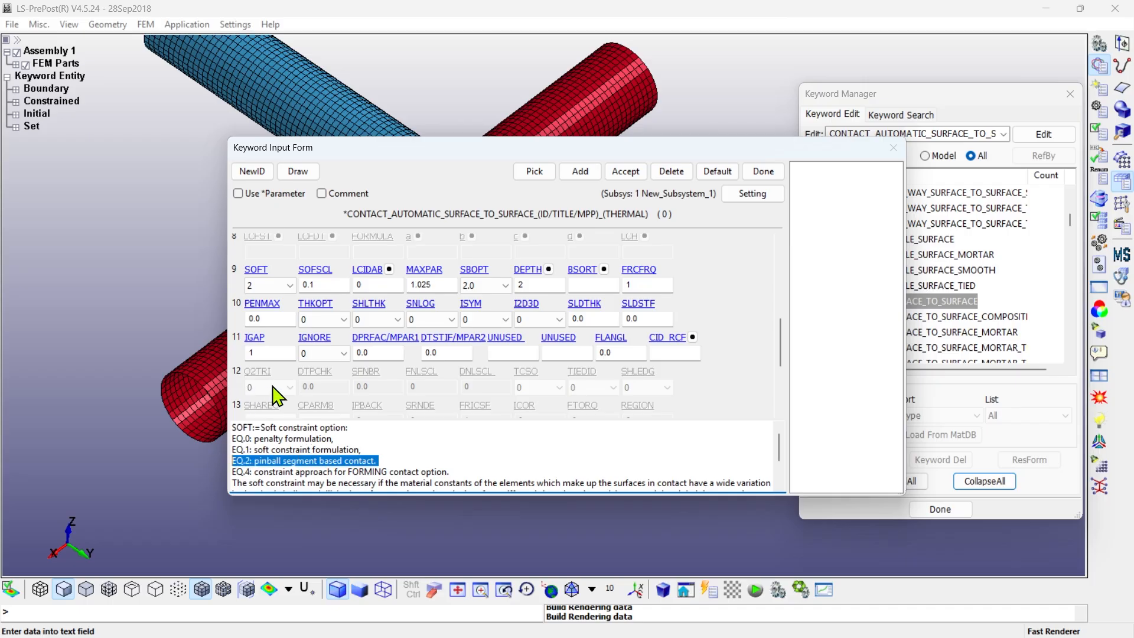
- Set SHLTHK to 1 and IGAP to 2, then accept the contact card and close the form
click(333, 284)
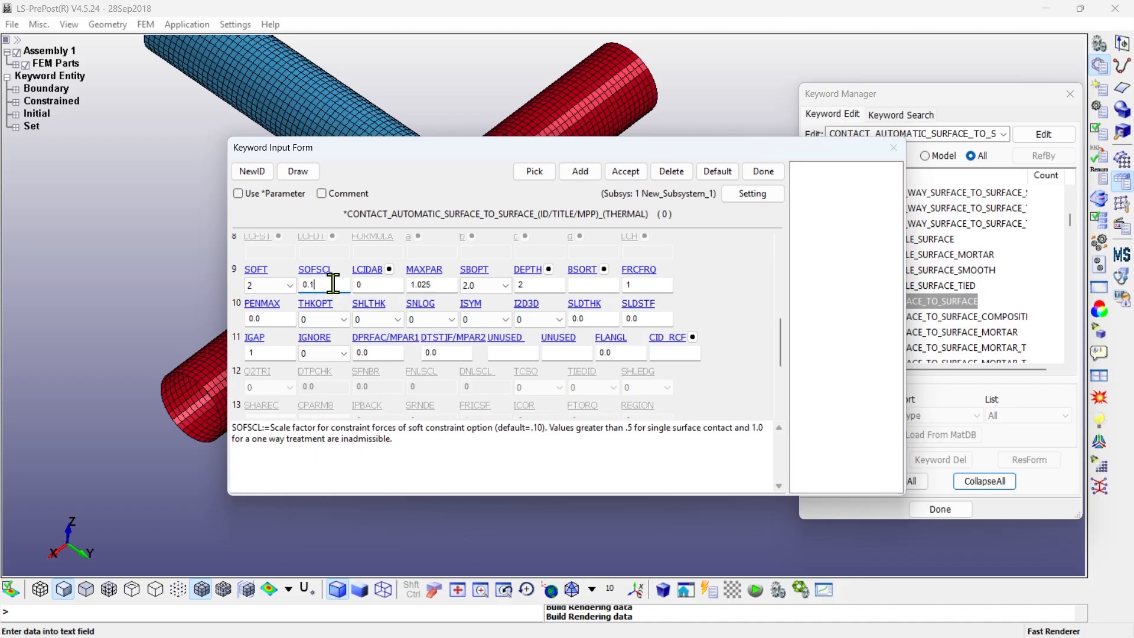
click(379, 320)
click(377, 344)
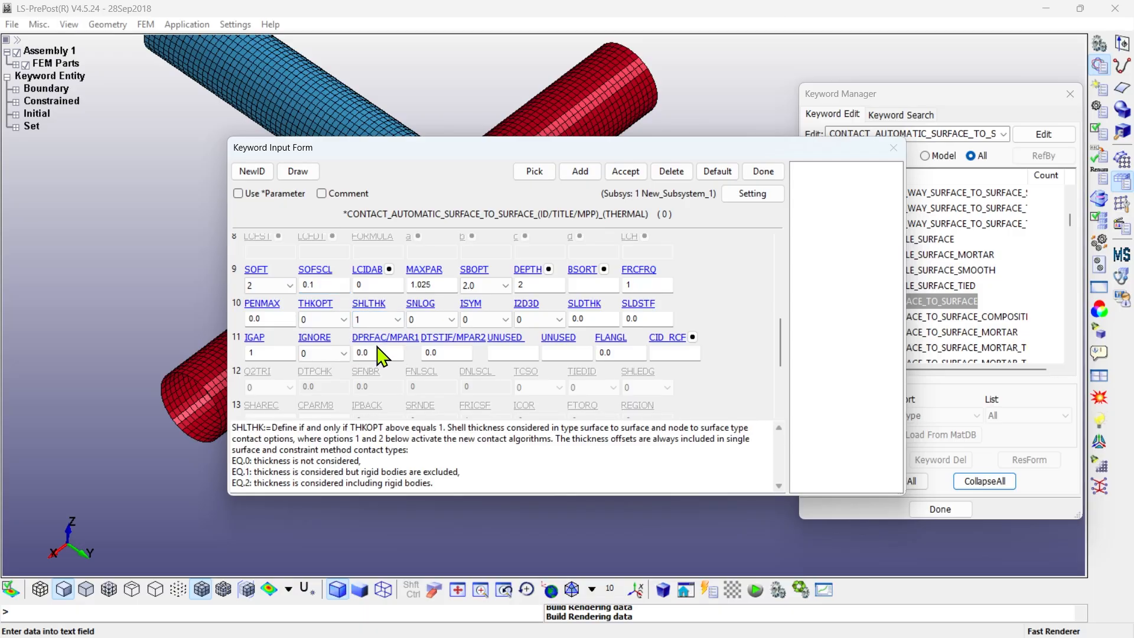
drag(459, 473, 219, 472)
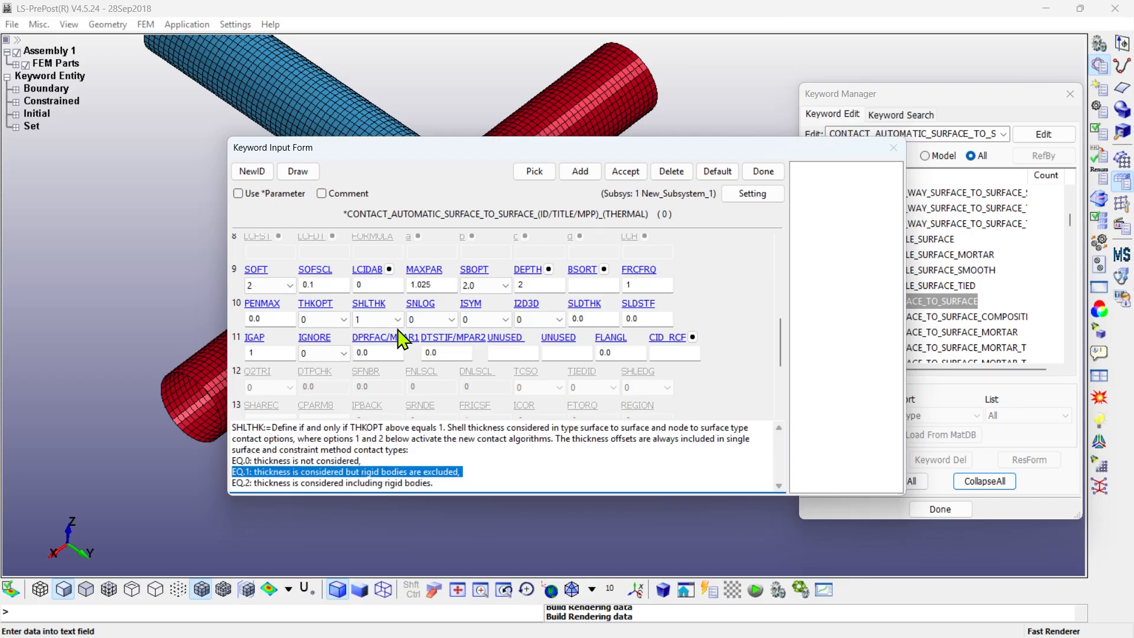
click(272, 353)
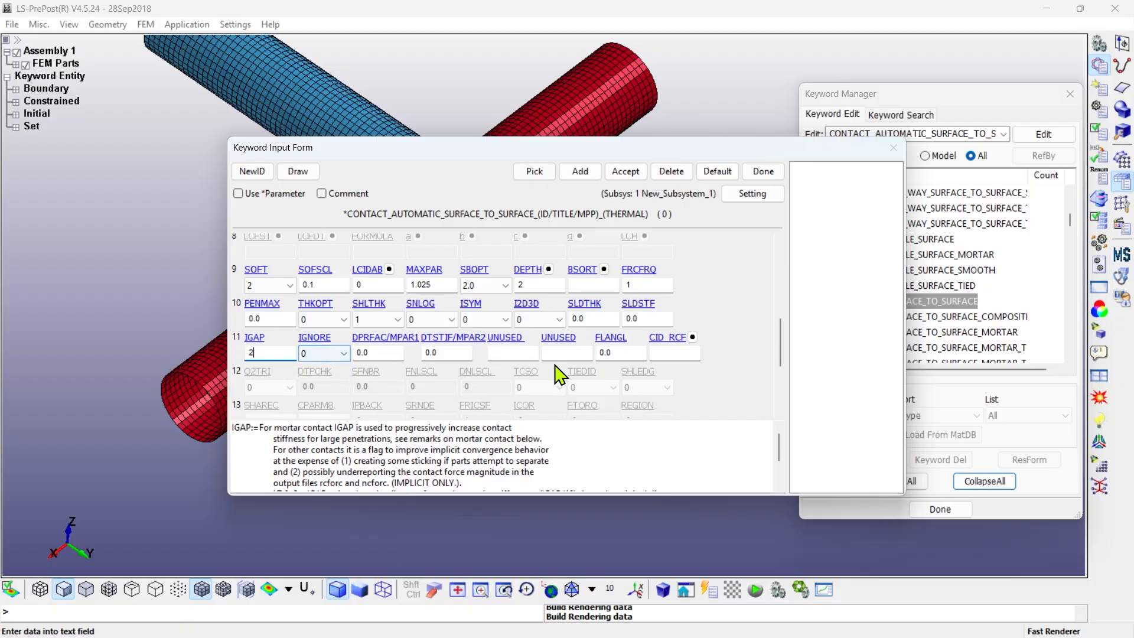
click(625, 172)
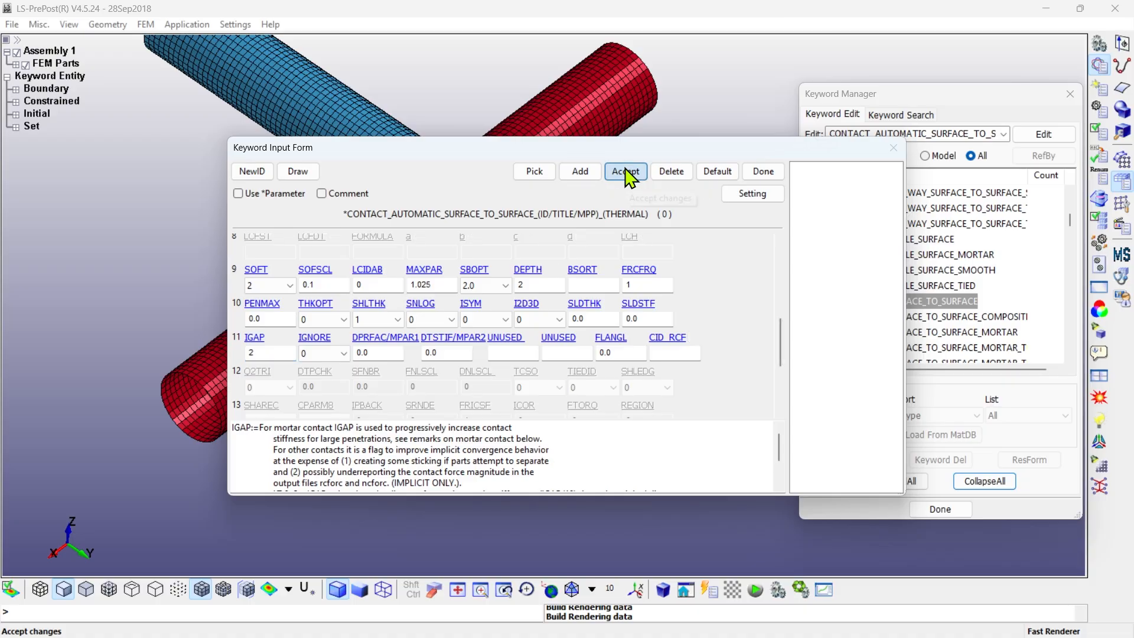
click(768, 175)
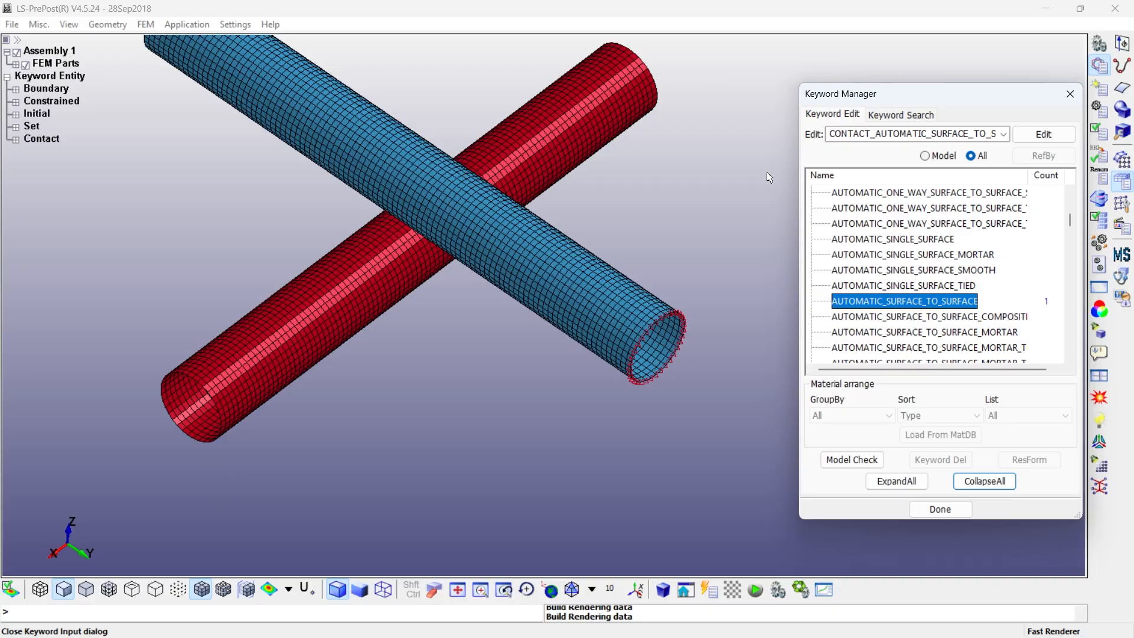
- Create a CONTROL_CONTACT card and set its sliding interface penalty scale factor SLSFAC to 1
click(983, 482)
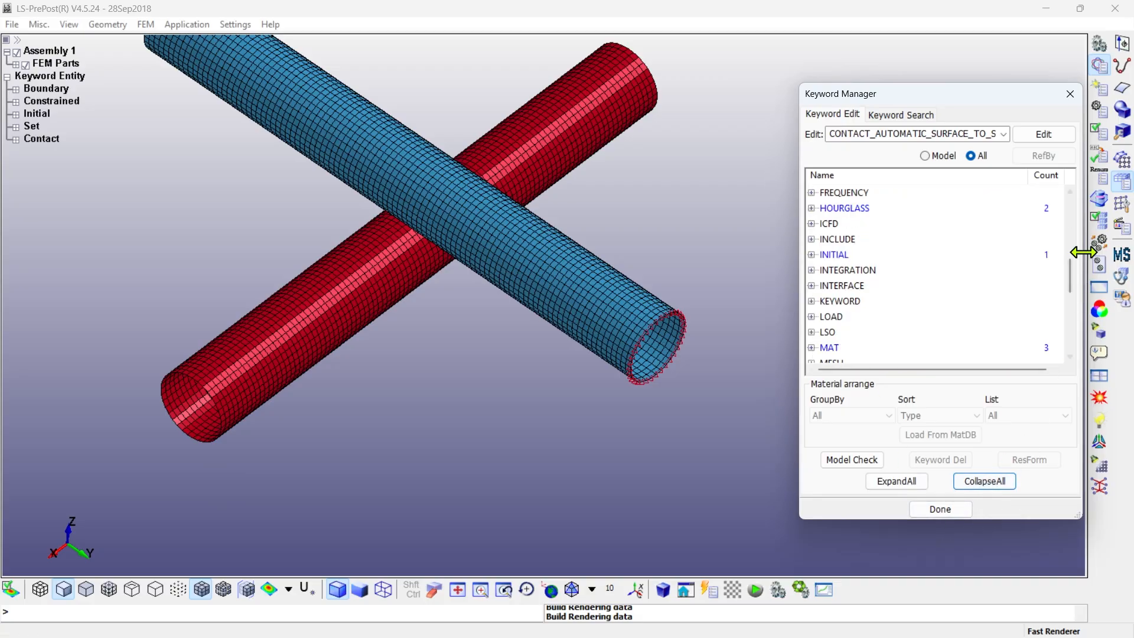
scroll(1072, 260, up, 7)
scroll(1058, 231, down, 1)
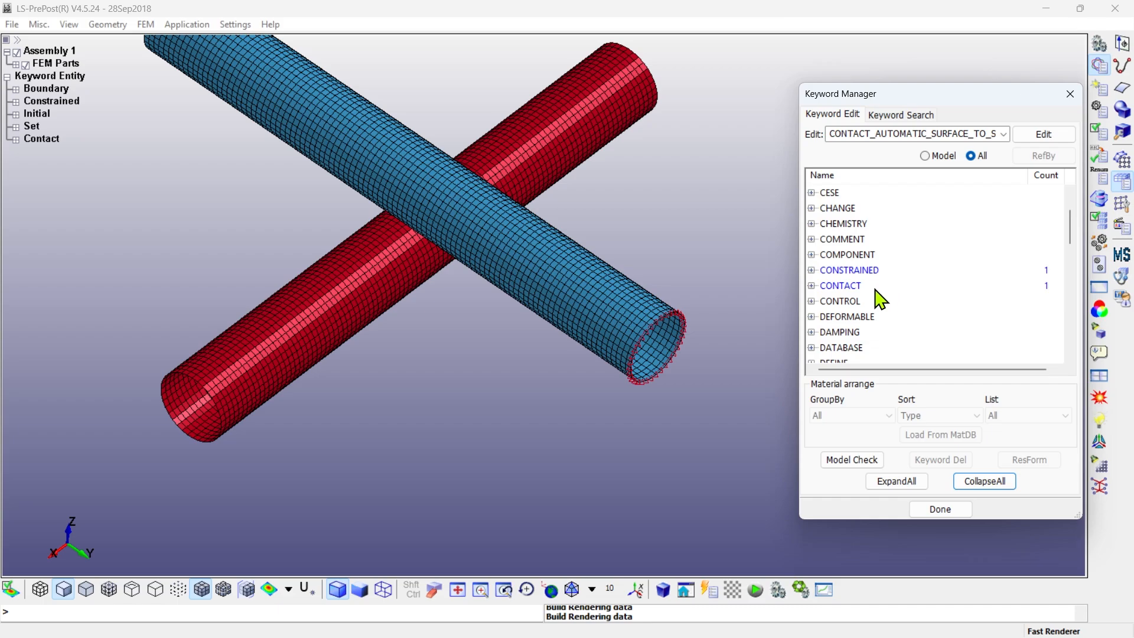
click(813, 302)
scroll(871, 313, down, 3)
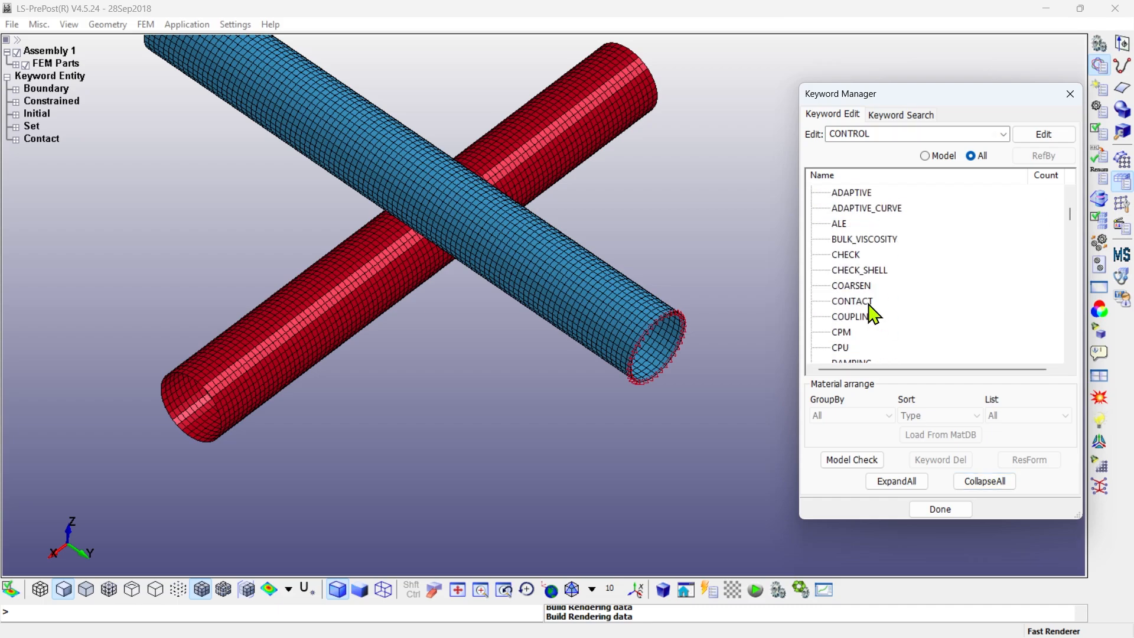
double_click(852, 302)
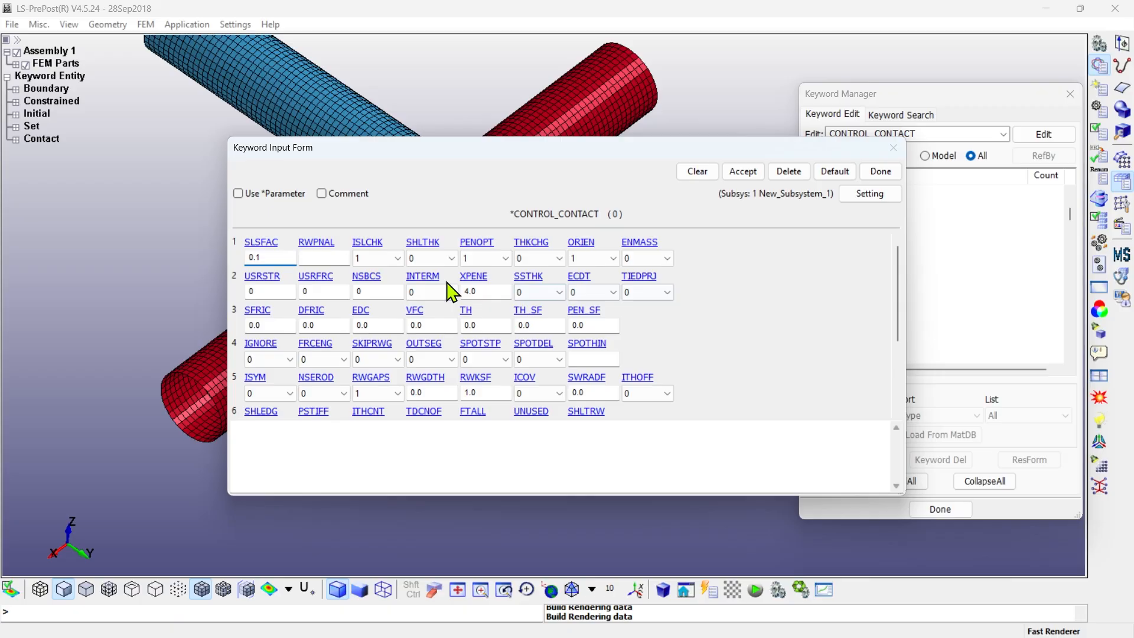
double_click(254, 257)
text(1)
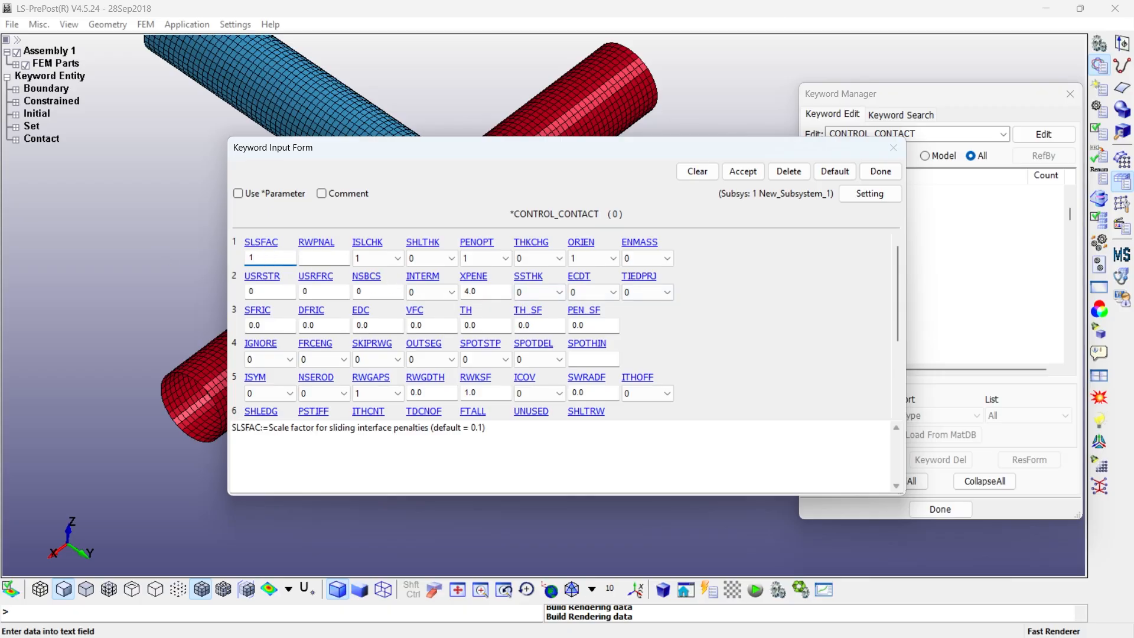
- Set ISLCHK to 2 for a full initial penetration check and SHLTHK to 2 to consider thickness including rigid bodies
click(374, 260)
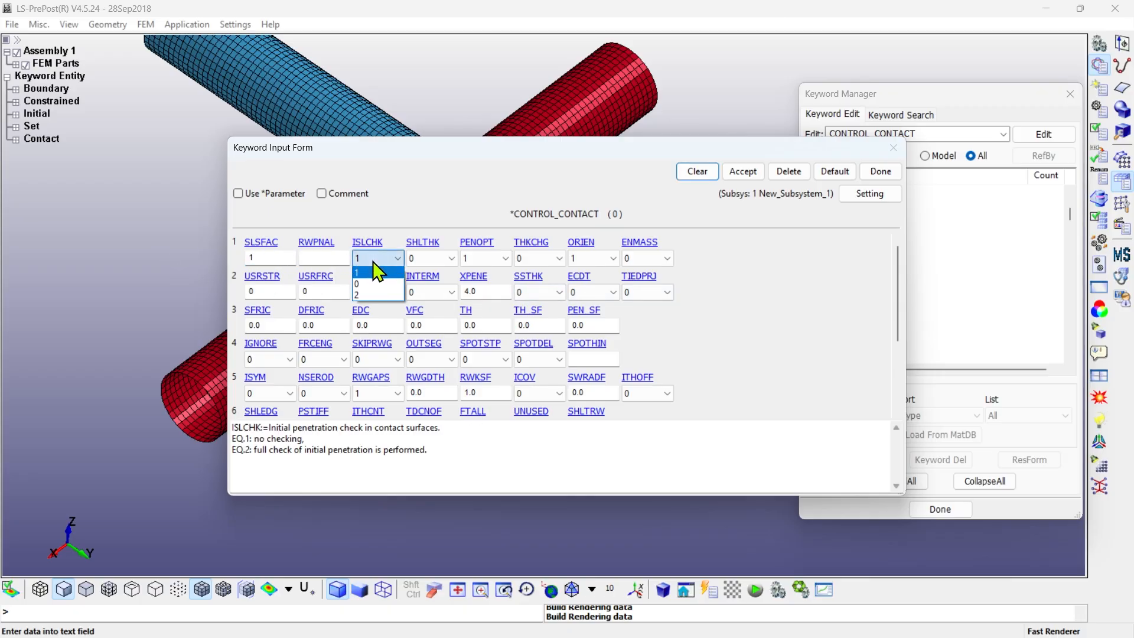
click(372, 293)
click(441, 259)
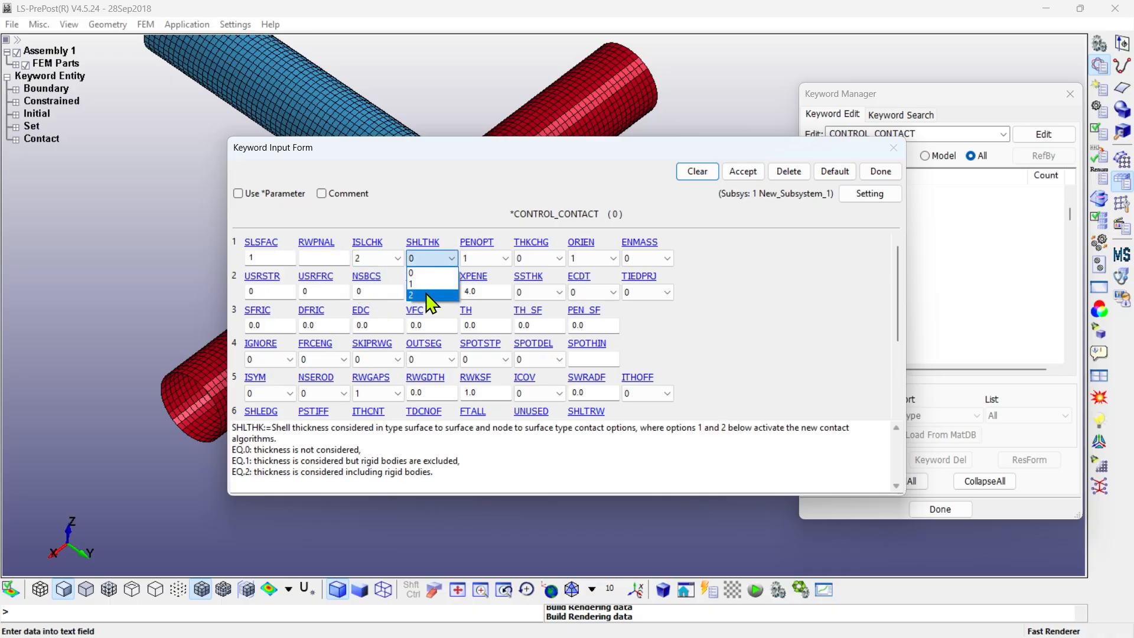
click(427, 294)
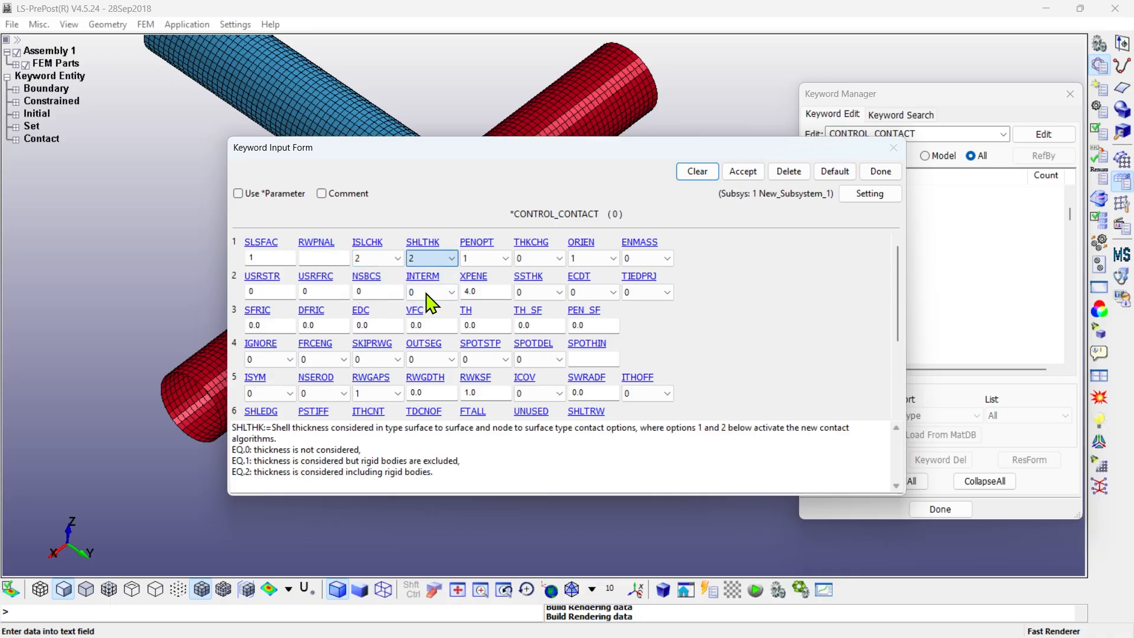
- Set the penalty stiffness option PENOPT to 0, then accept the CONTROL_CONTACT card and close the form
click(488, 260)
click(490, 277)
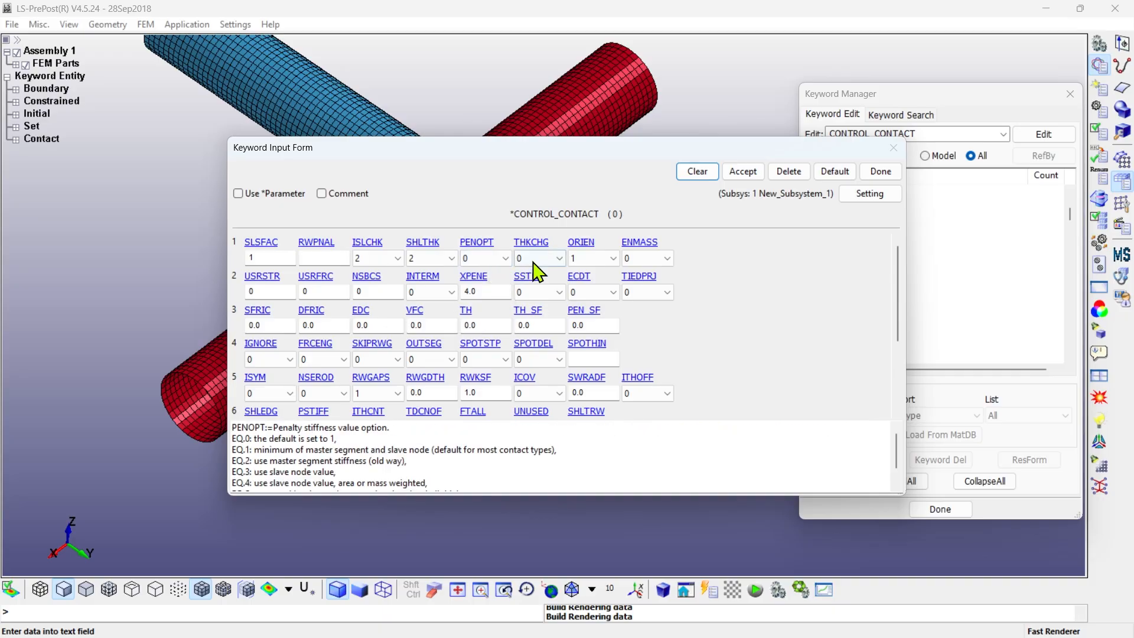
click(590, 263)
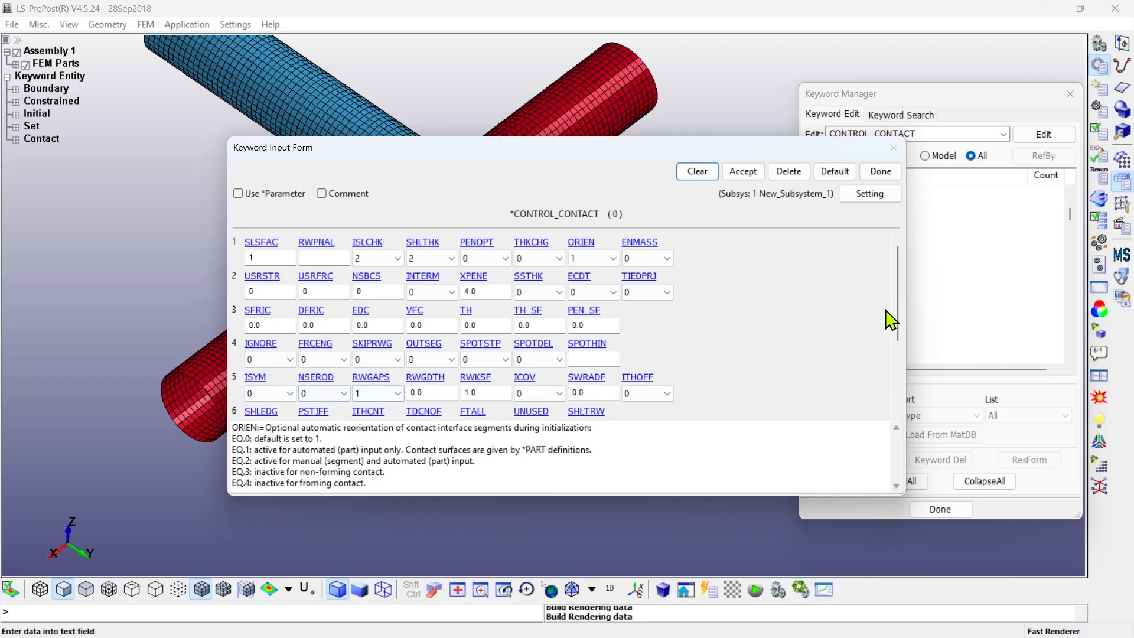
scroll(899, 319, down, 1)
drag(901, 315, 913, 265)
click(742, 173)
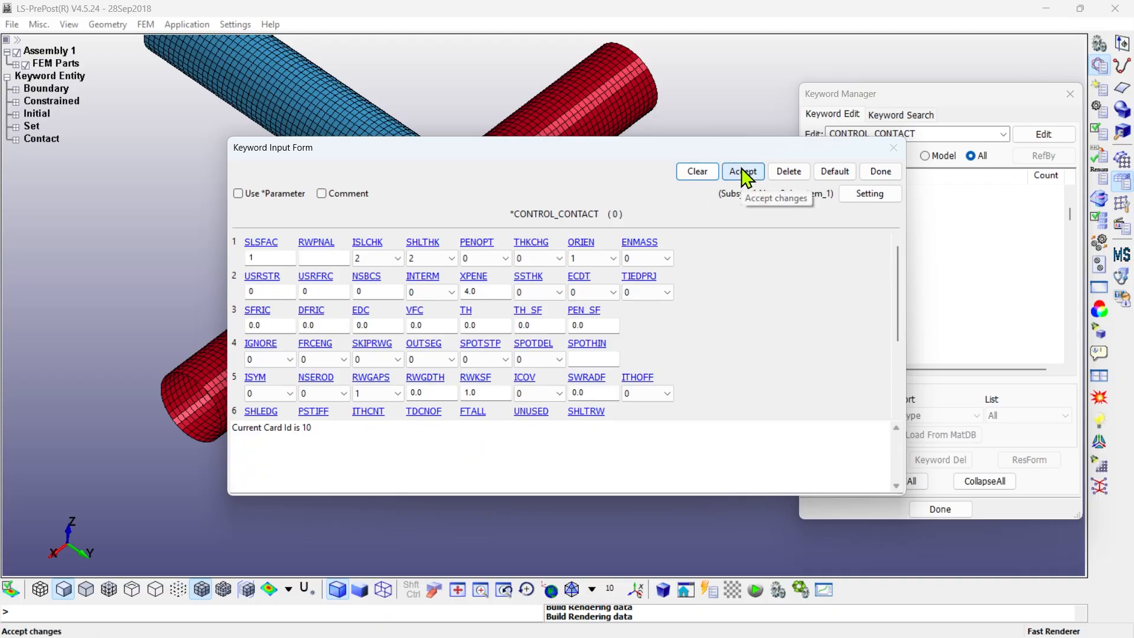
click(886, 171)
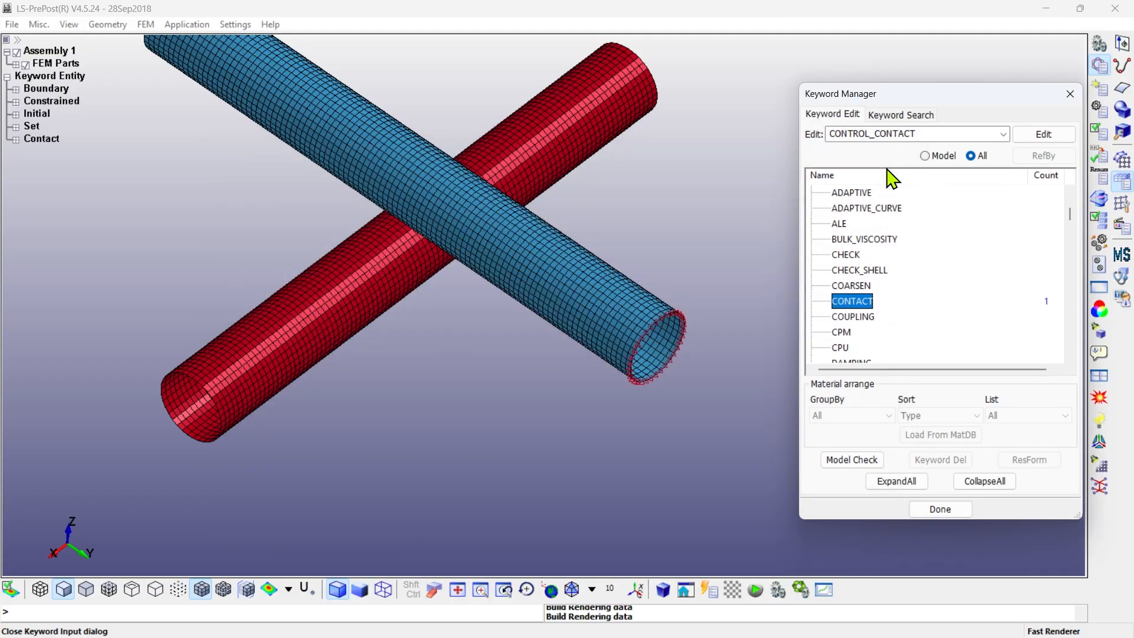
- Add a CONTROL_ENERGY card with HGEN, SLNTEN and RYLEN set to 2, accept it and close the form
scroll(881, 278, down, 5)
double_click(856, 254)
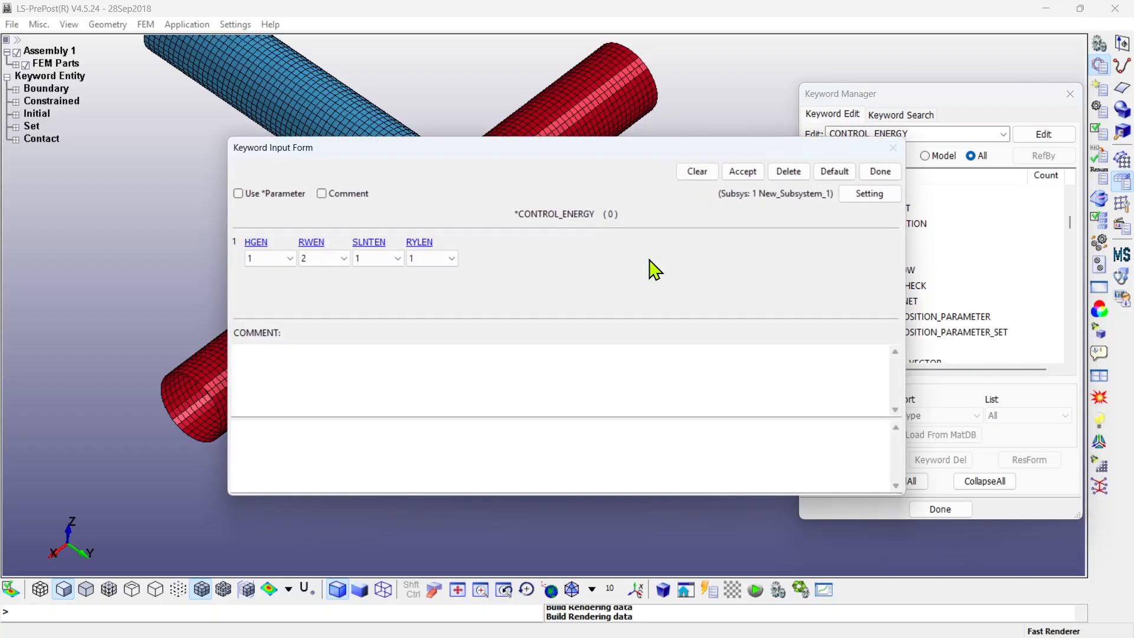
click(273, 258)
click(274, 283)
click(375, 258)
click(400, 279)
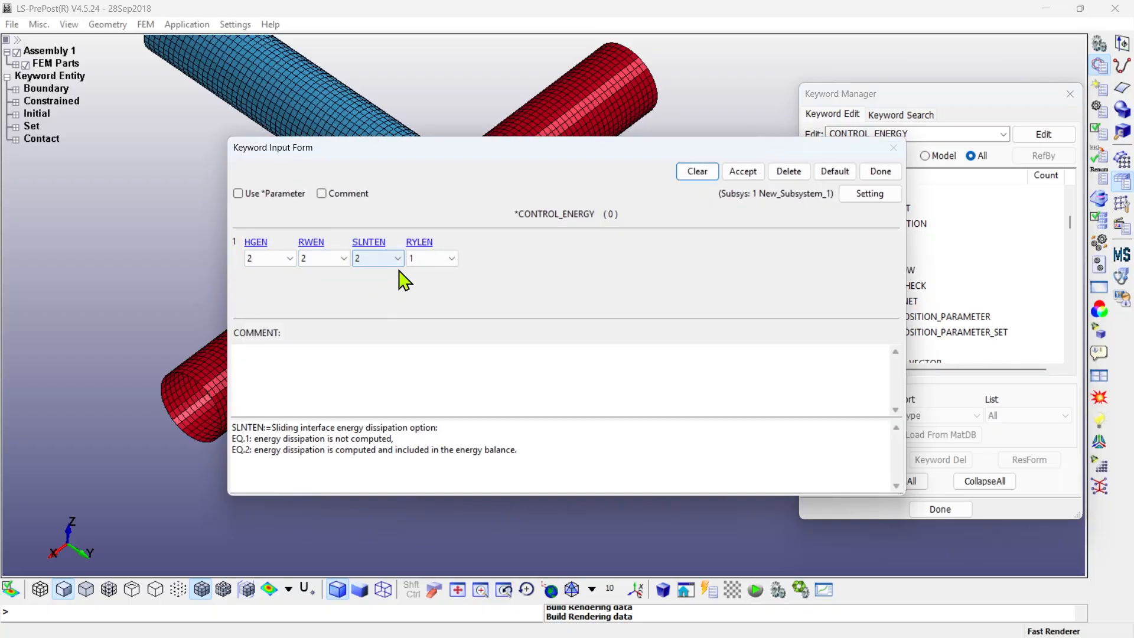
click(432, 258)
click(437, 286)
click(742, 172)
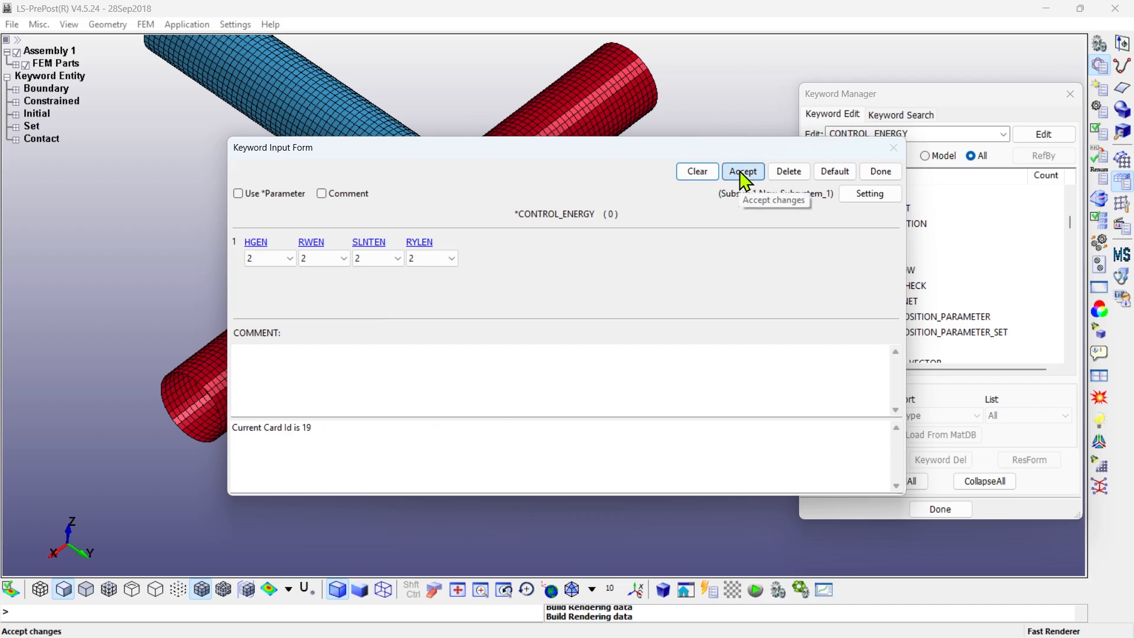
click(879, 172)
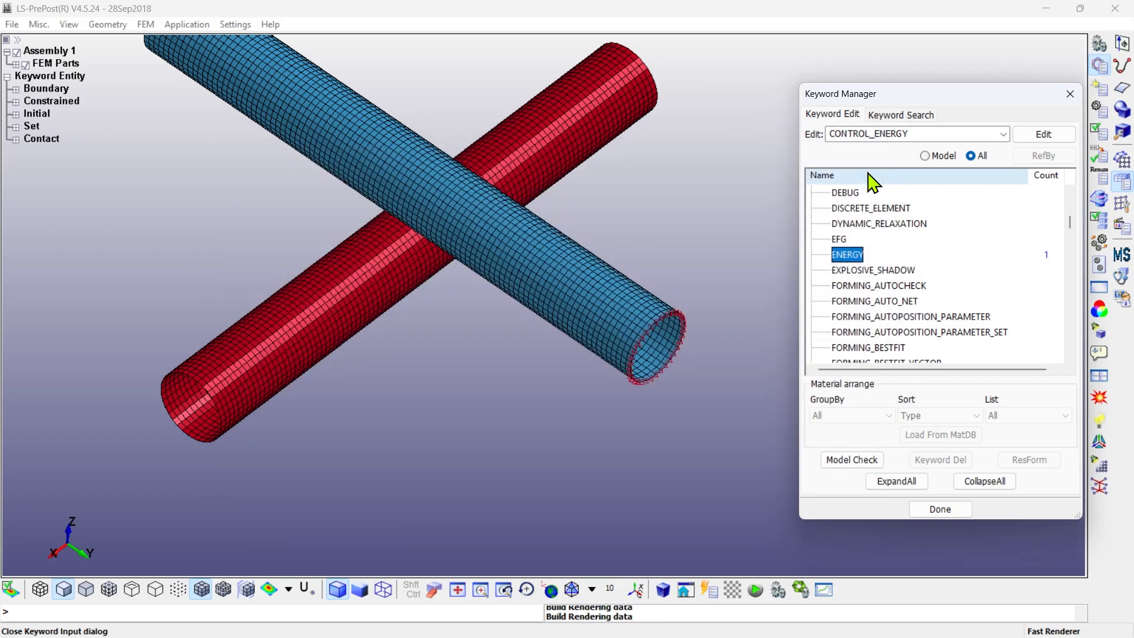
- Add a CONTROL_TERMINATION card with termination time ENDTIM 0.015 and ENDMAS 0, accept it and close the form
scroll(937, 286, down, 5)
scroll(938, 290, down, 20)
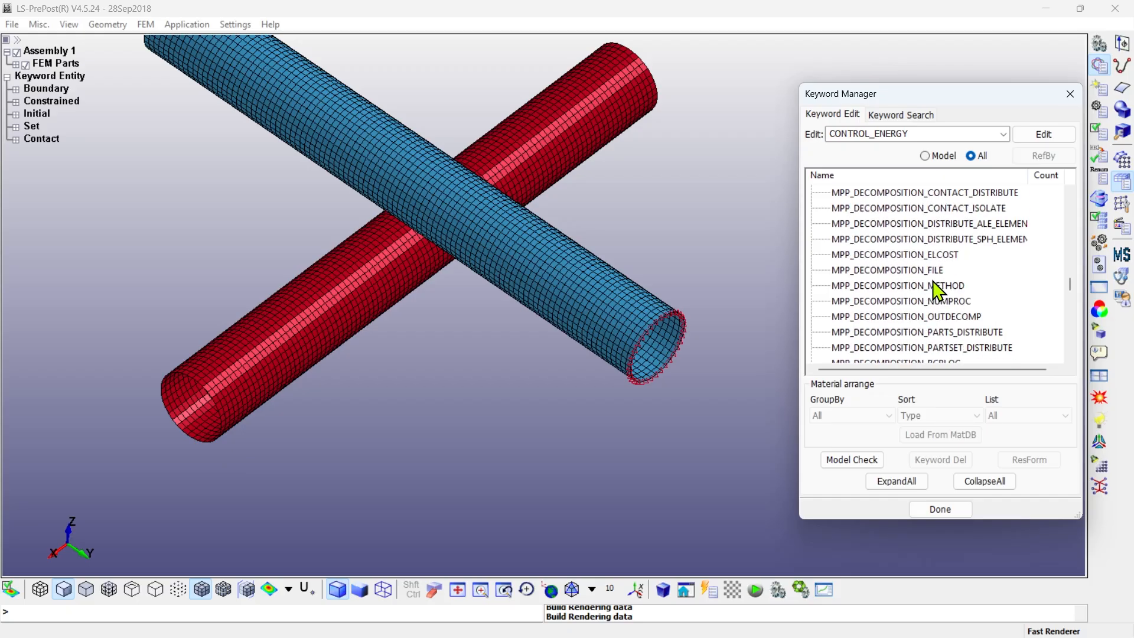
double_click(863, 224)
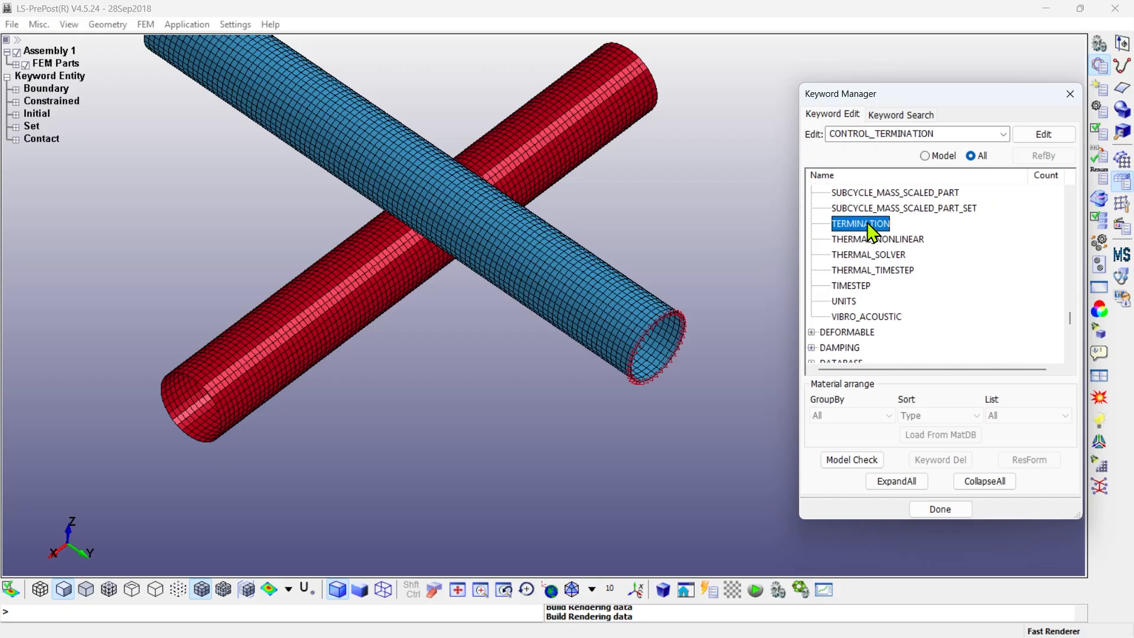
click(272, 258)
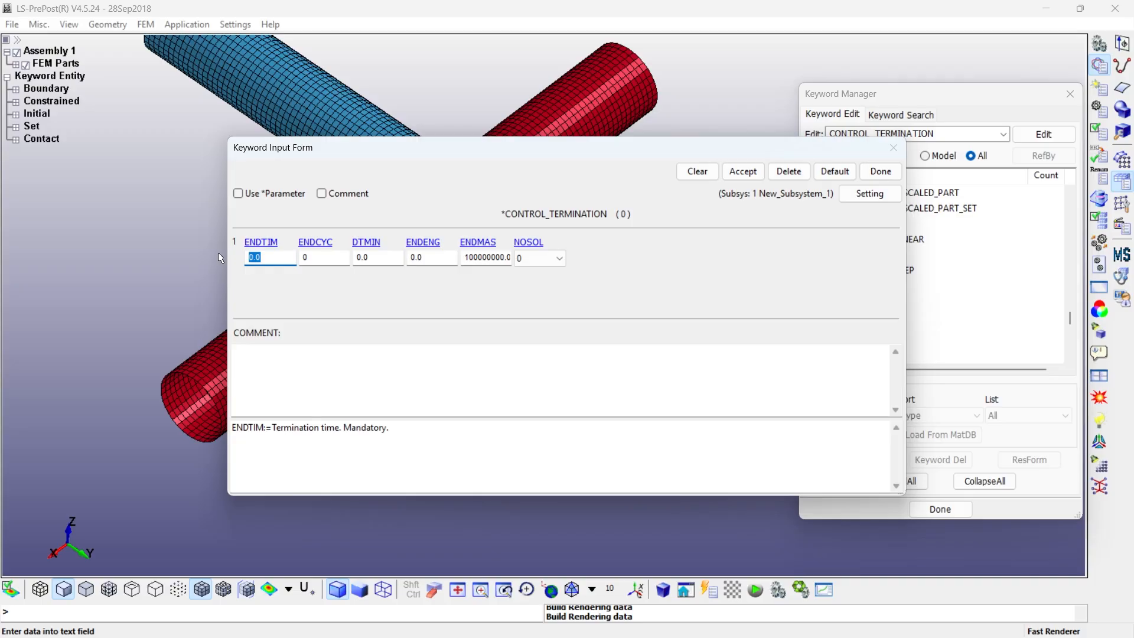
text(0.0)
click(473, 257)
text(0)
click(758, 172)
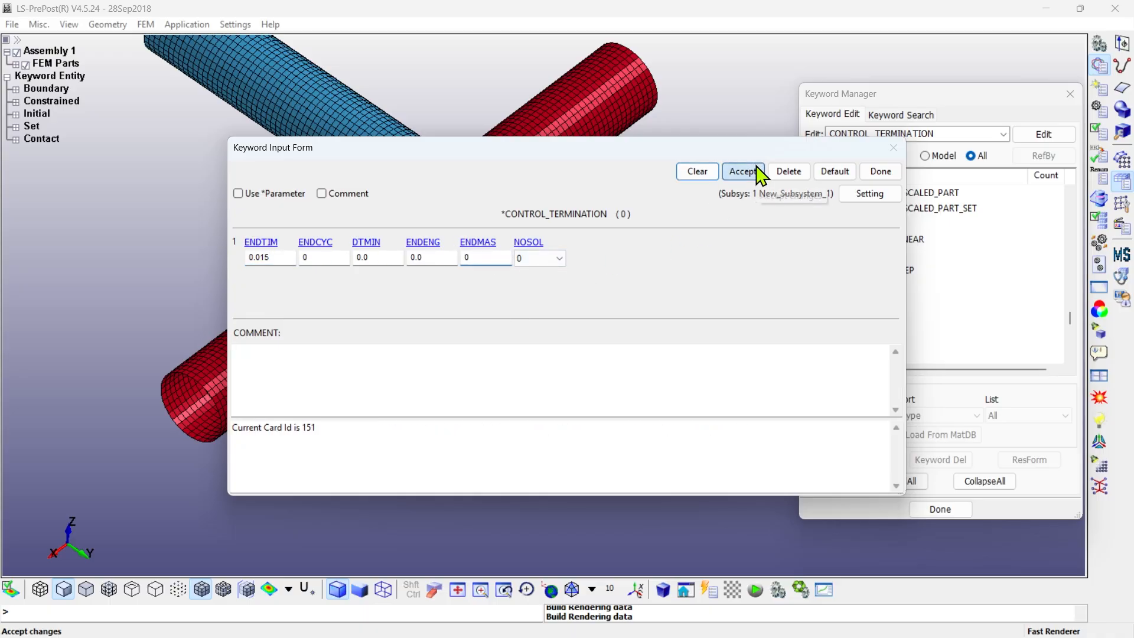
click(880, 172)
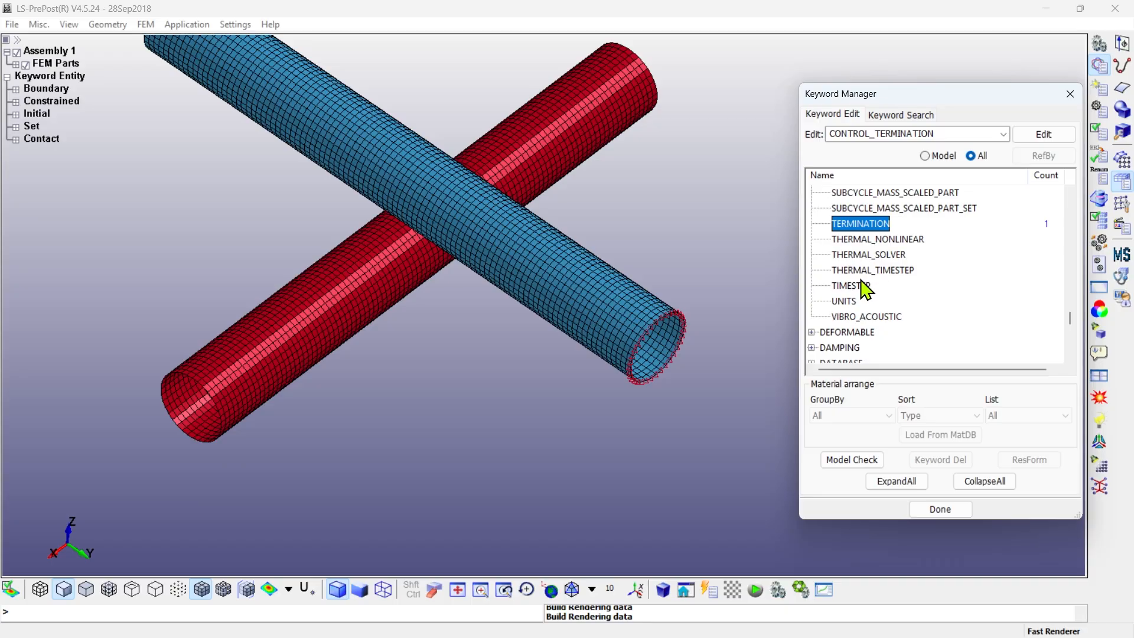
- Add a CONTROL_TIMESTEP card with its default values, accept it and close the form
double_click(865, 289)
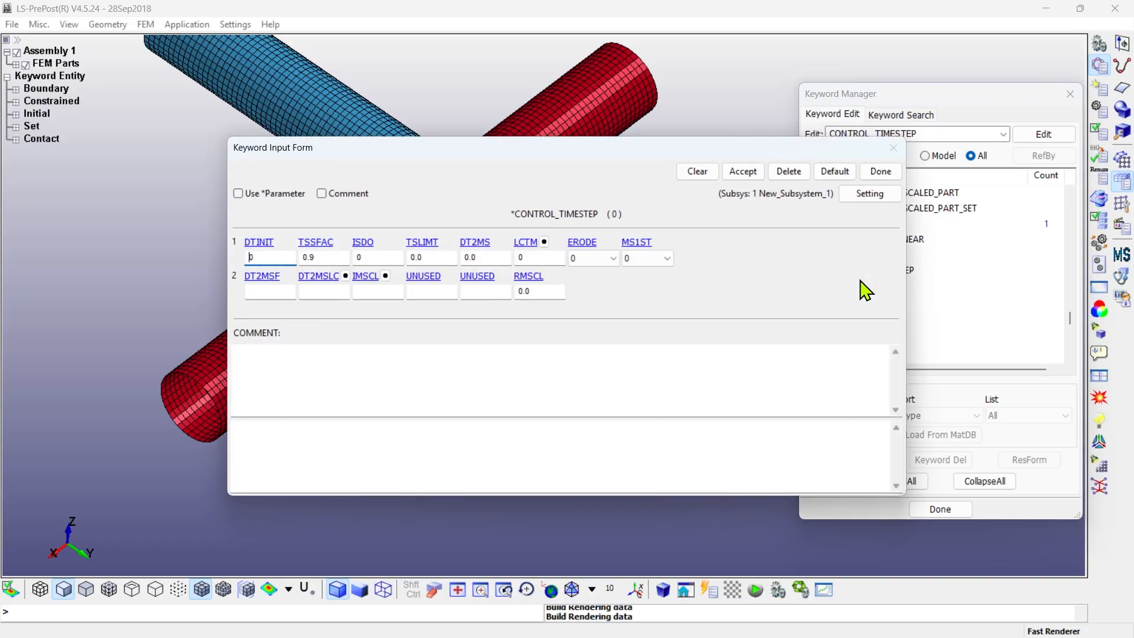
click(745, 173)
click(874, 174)
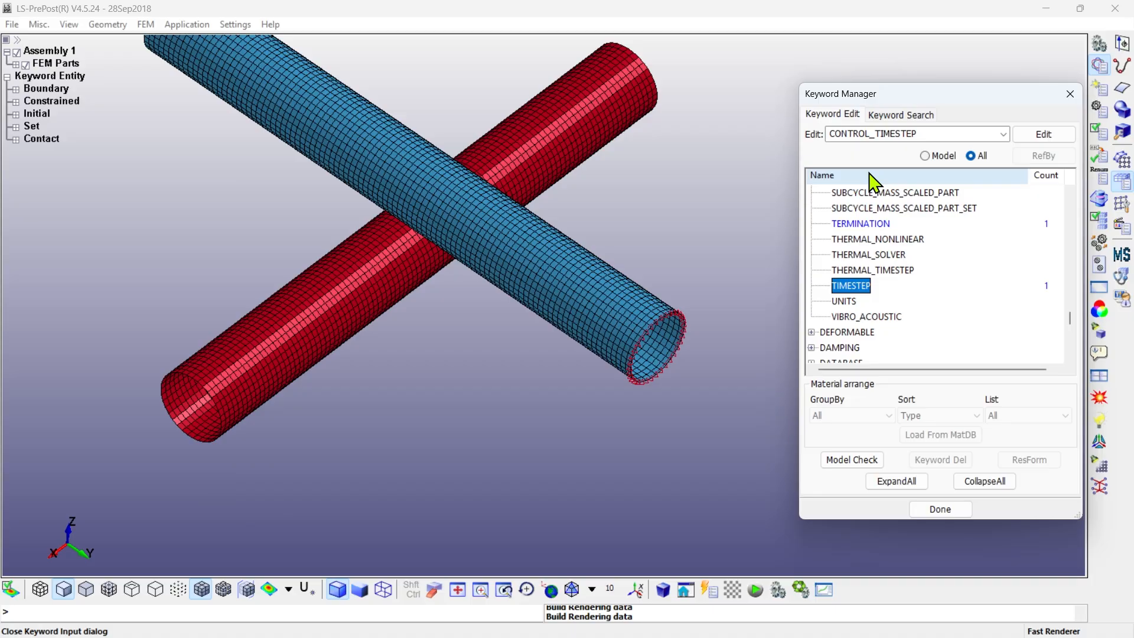
- Open the DATABASE ASCII_option card and enable the GLSTAT and MATSUM outputs
click(985, 480)
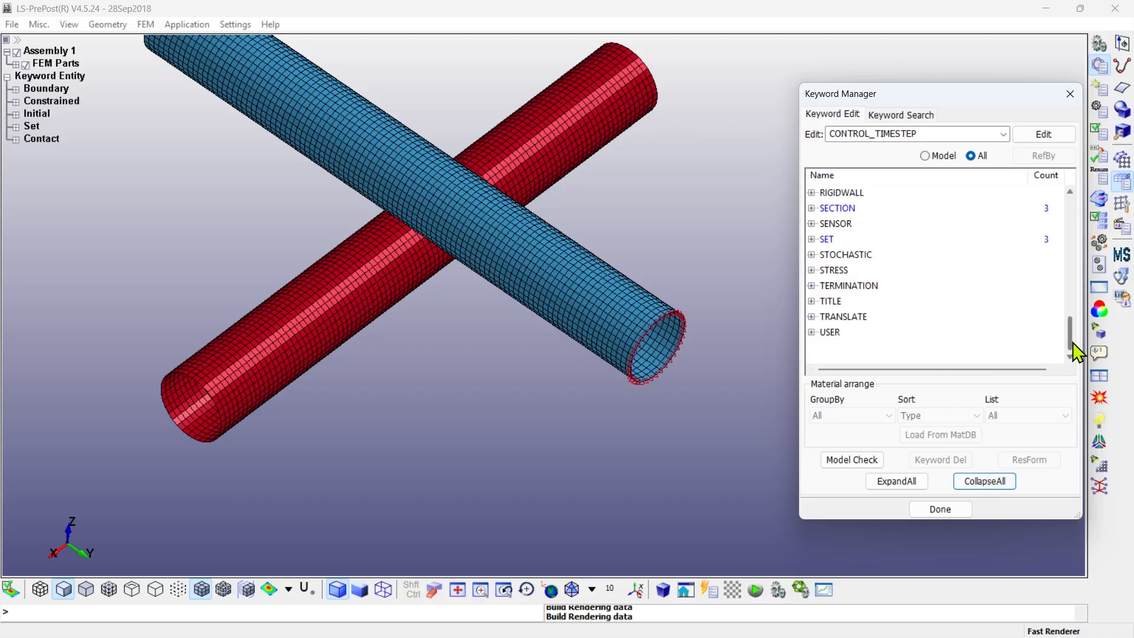
drag(1076, 346, 1077, 253)
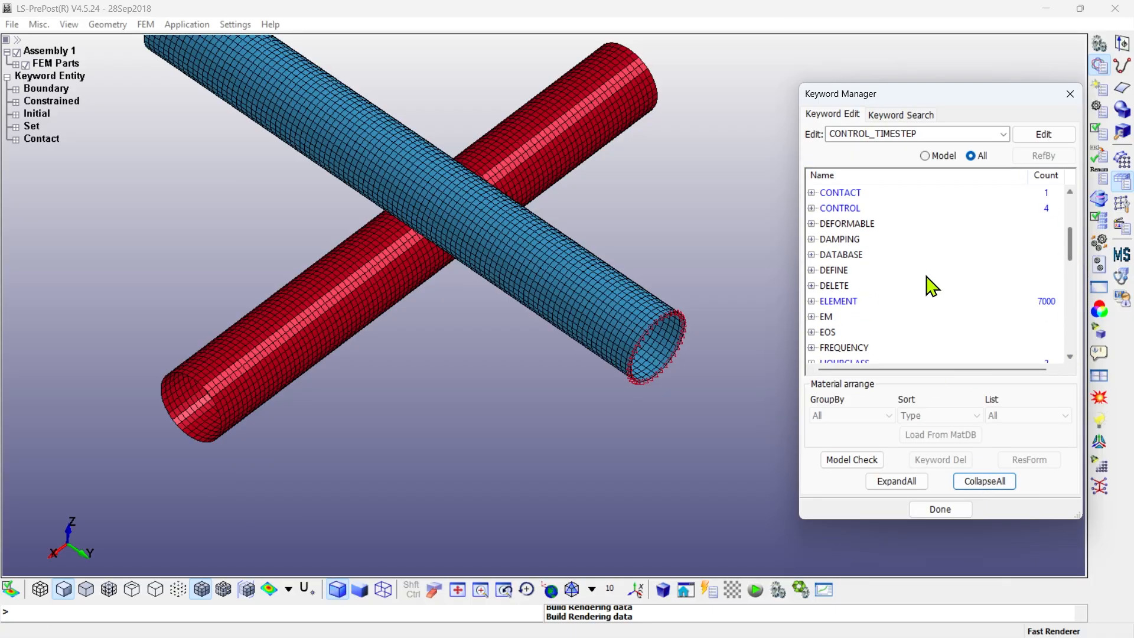
click(811, 255)
click(866, 248)
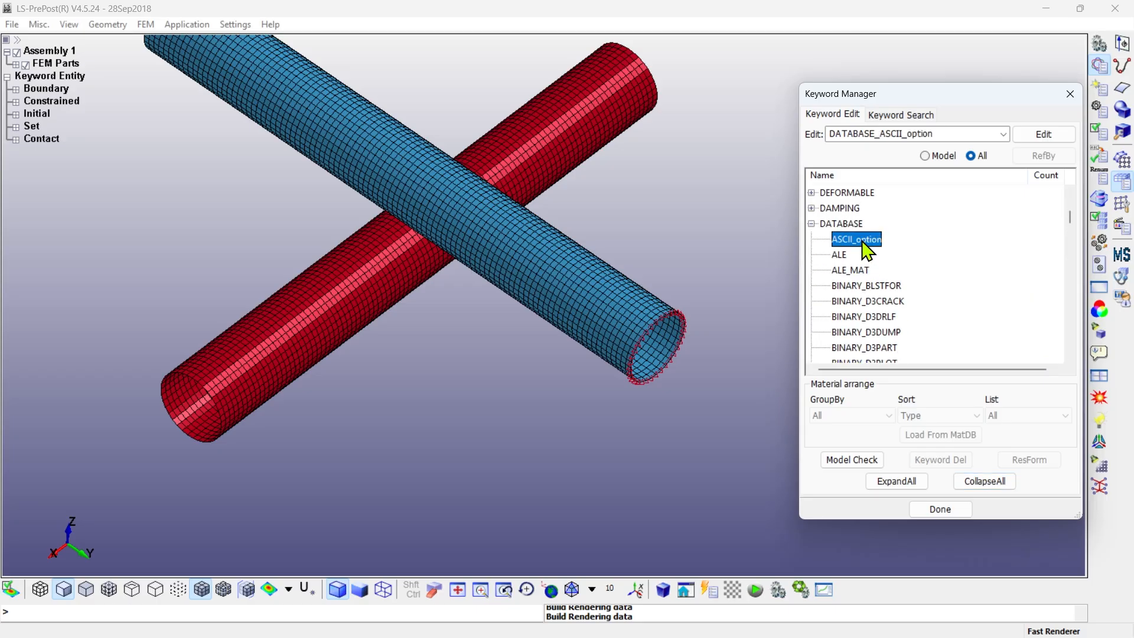
double_click(864, 242)
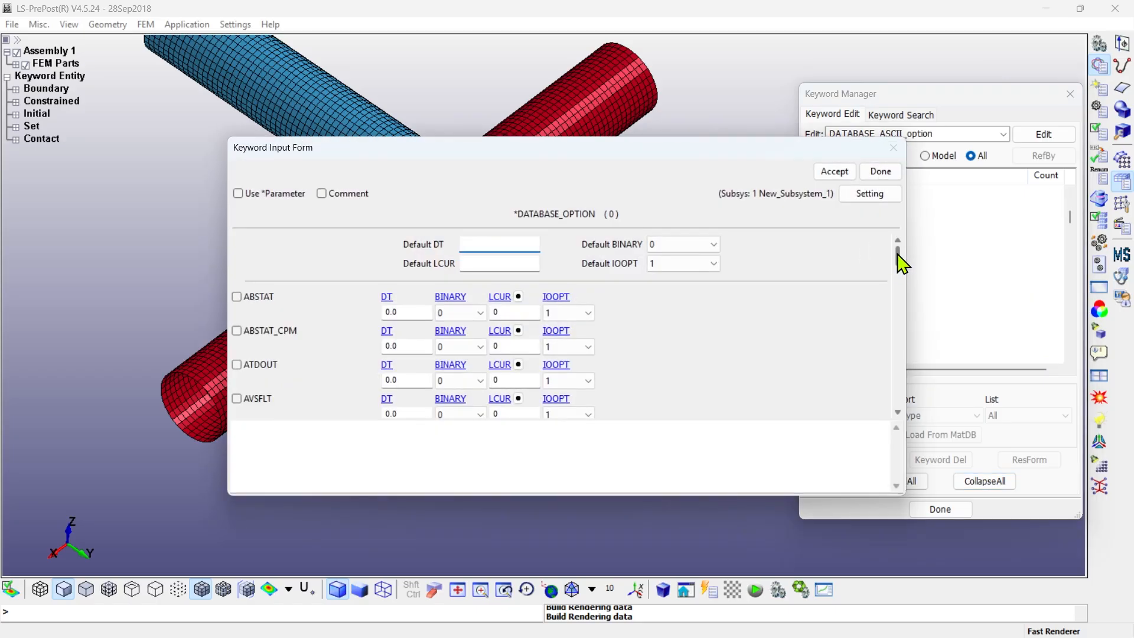
drag(897, 256, 903, 306)
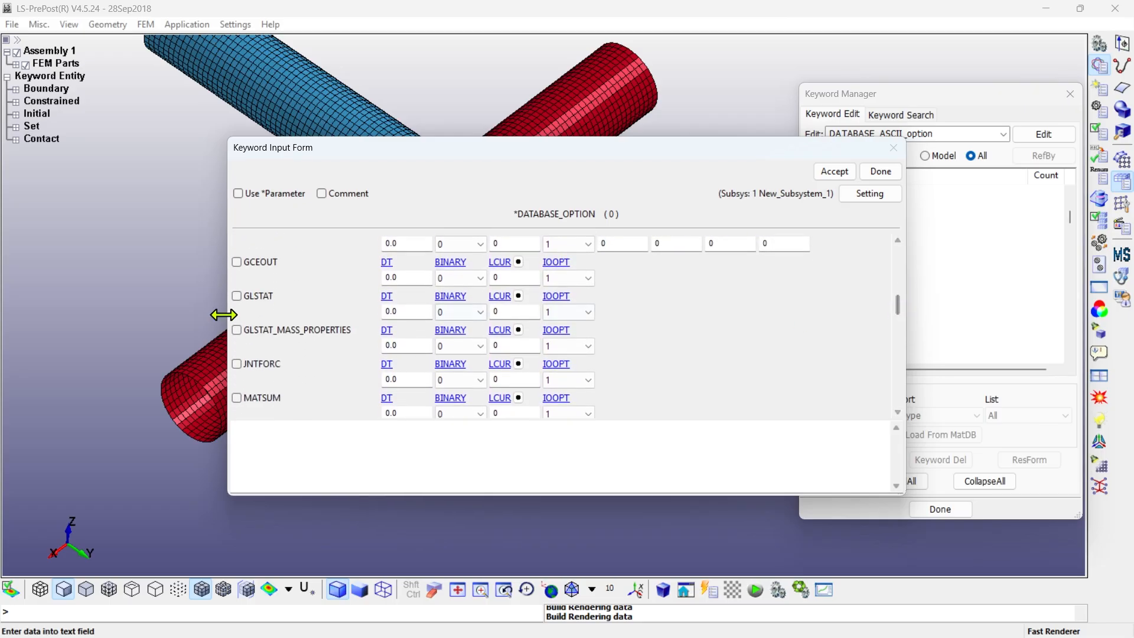
click(237, 296)
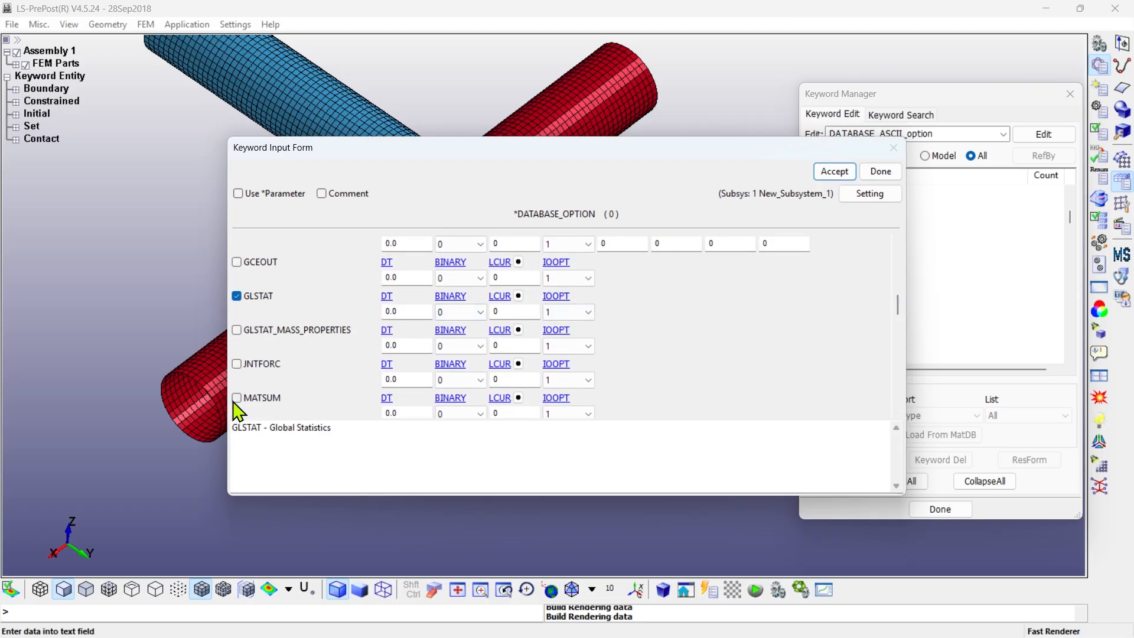
click(236, 398)
- Set the output interval DT of both GLSTAT and MATSUM to 1e-5
click(401, 311)
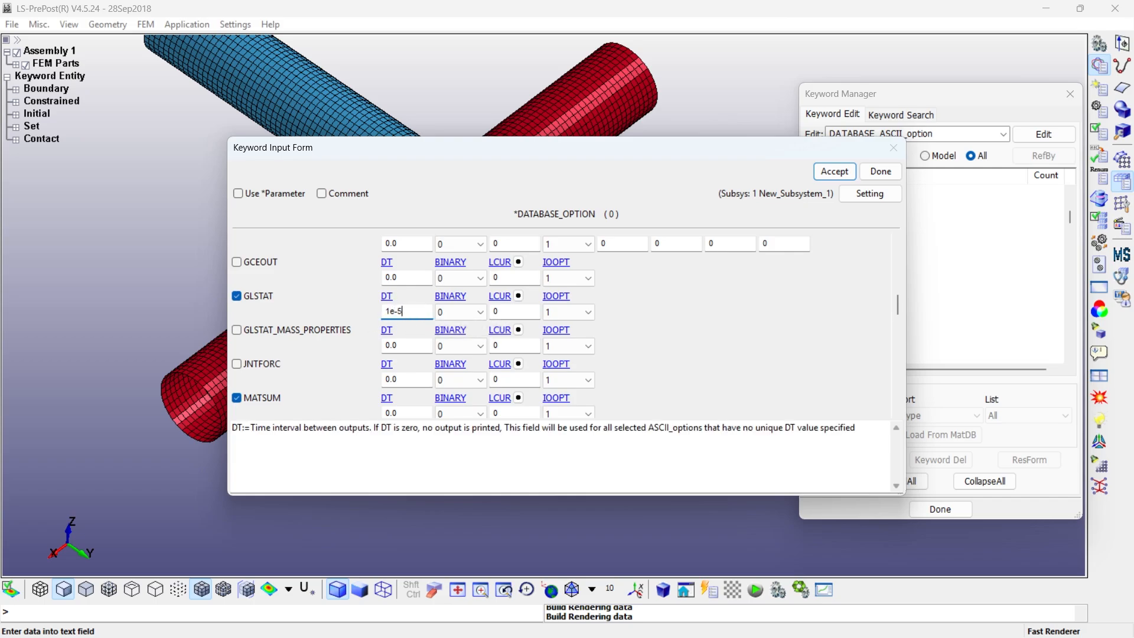
drag(404, 312, 381, 313)
key(ctrl+c)
click(406, 413)
key(ctrl+v)
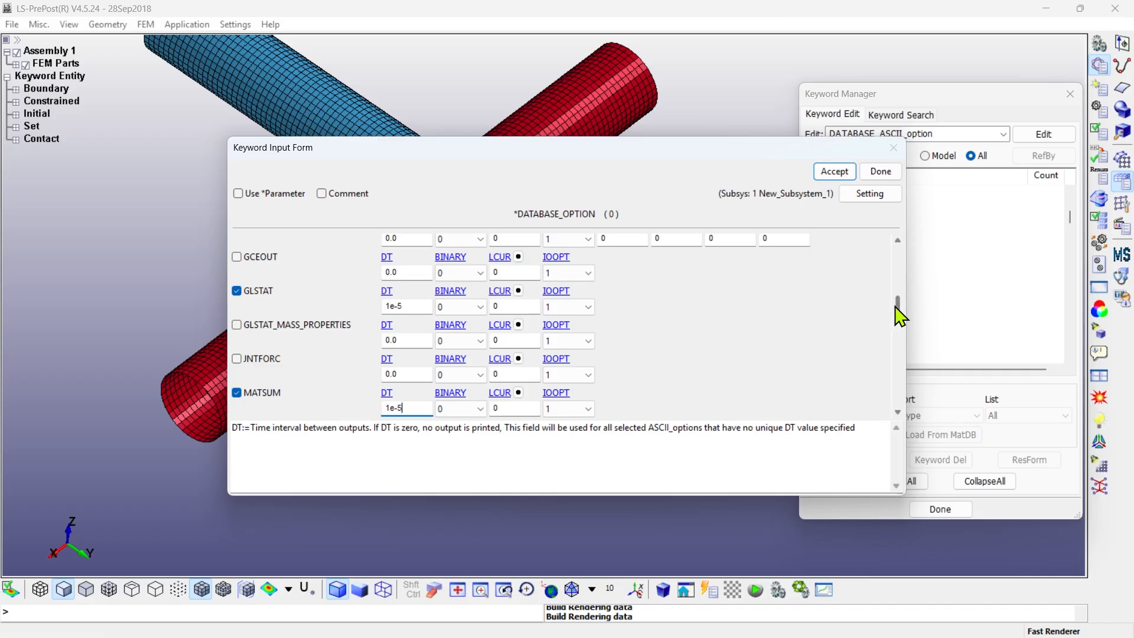
- Enable the SLEOUT output with DT 1e-5 and accept the ASCII database options
drag(896, 314, 901, 362)
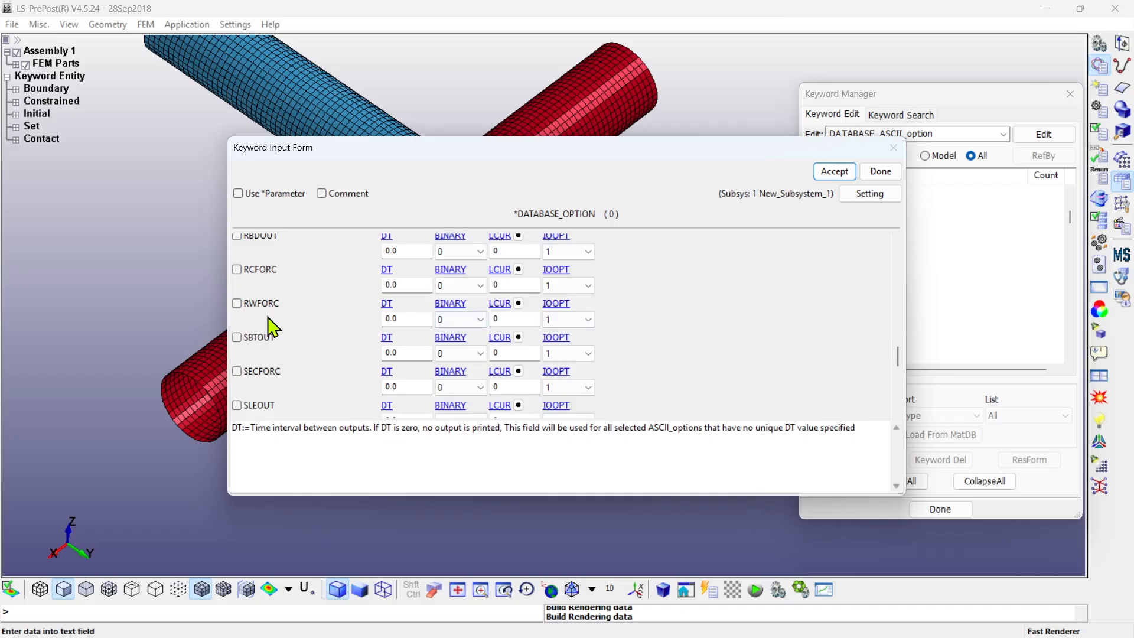
click(257, 406)
scroll(395, 381, down, 1)
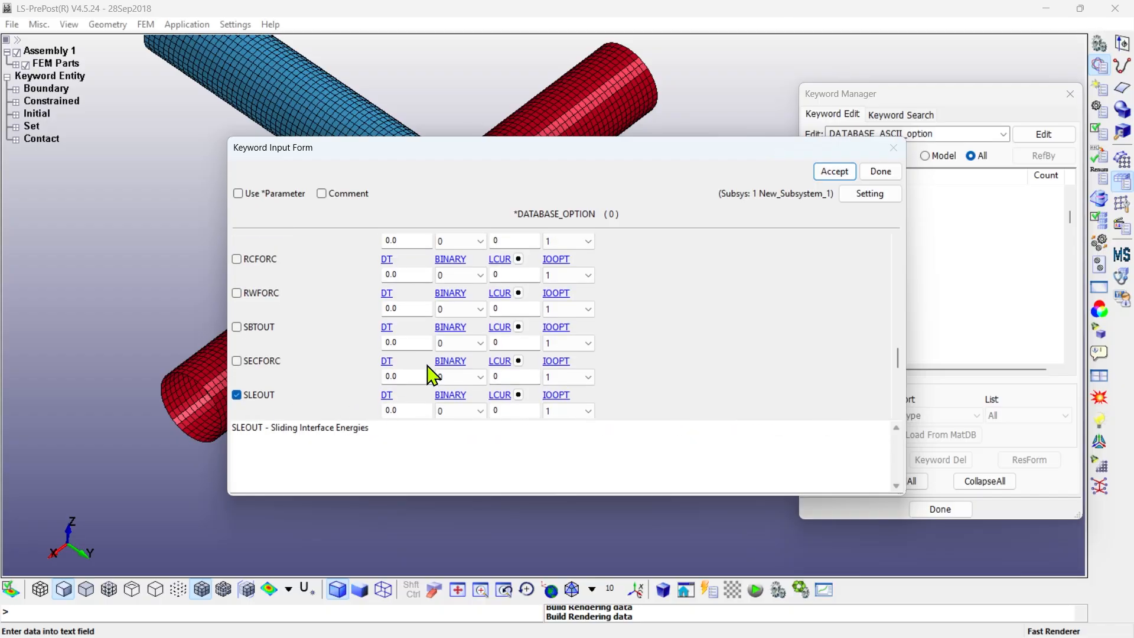
click(402, 405)
text(1e-5)
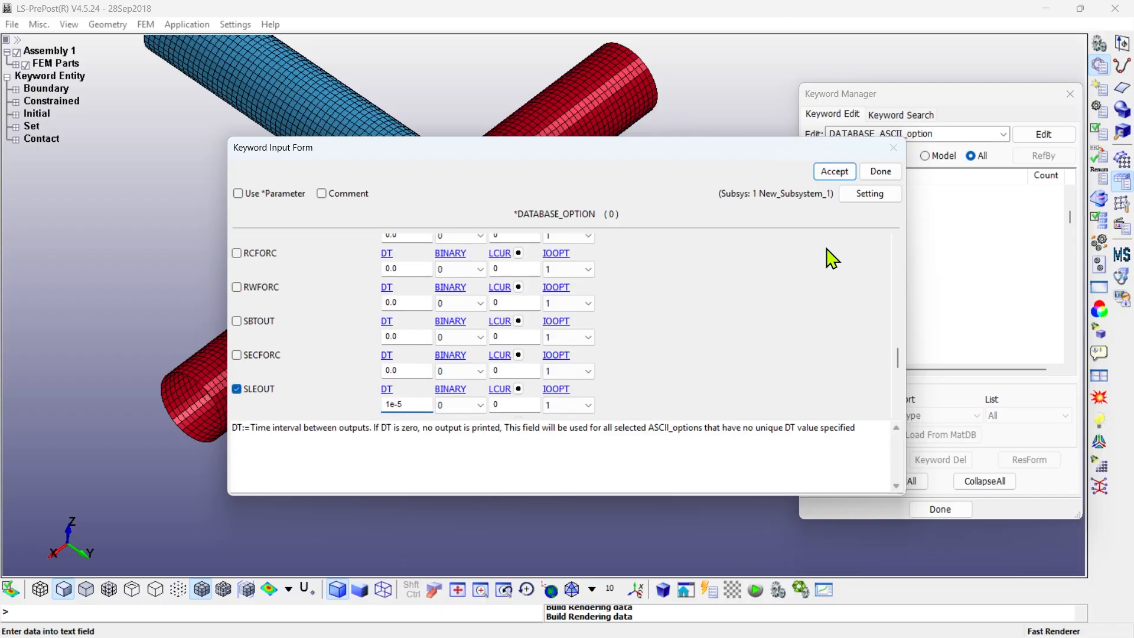
click(834, 173)
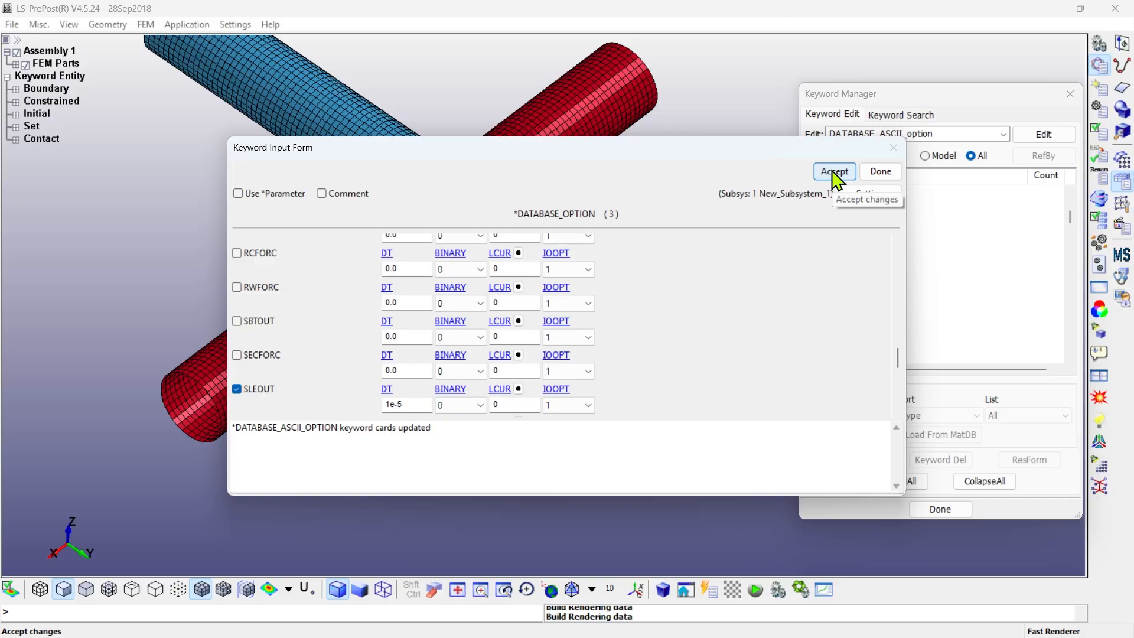
- Close the ASCII form and add a DATABASE_BINARY_D3PLOT card with DT 2.5e-4, accept it and close the form
click(881, 173)
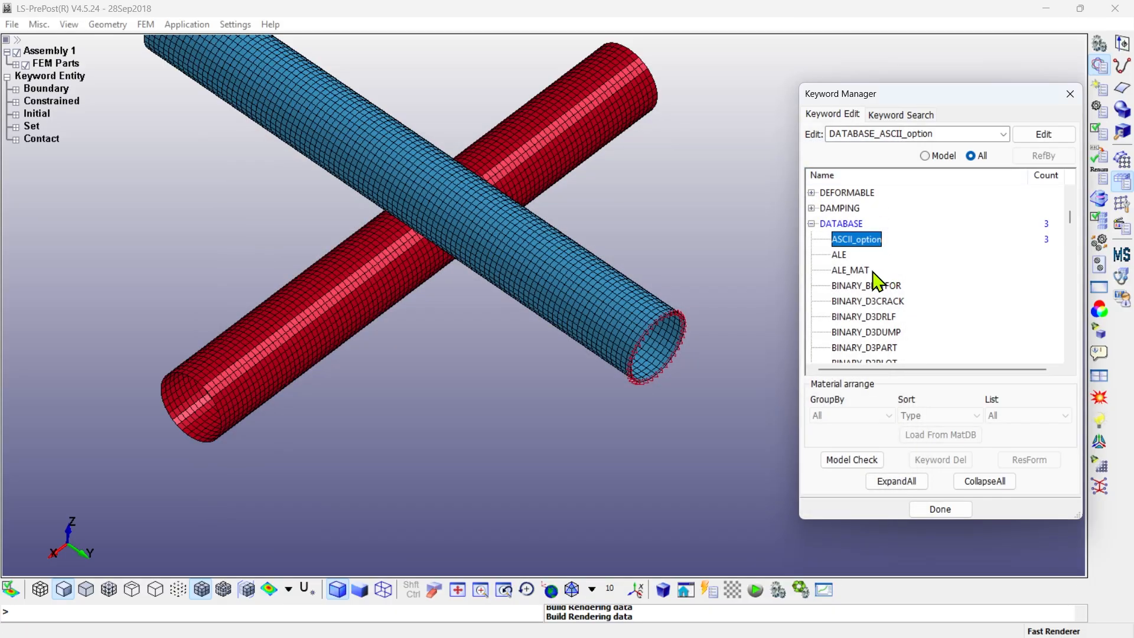
scroll(865, 306, down, 2)
double_click(875, 303)
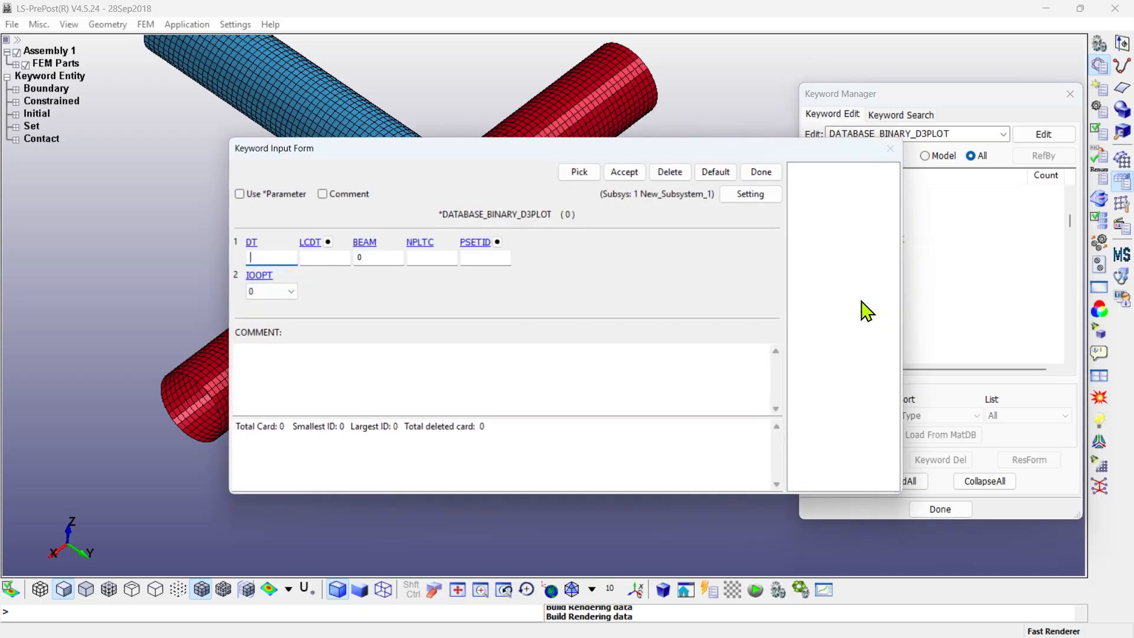
click(275, 256)
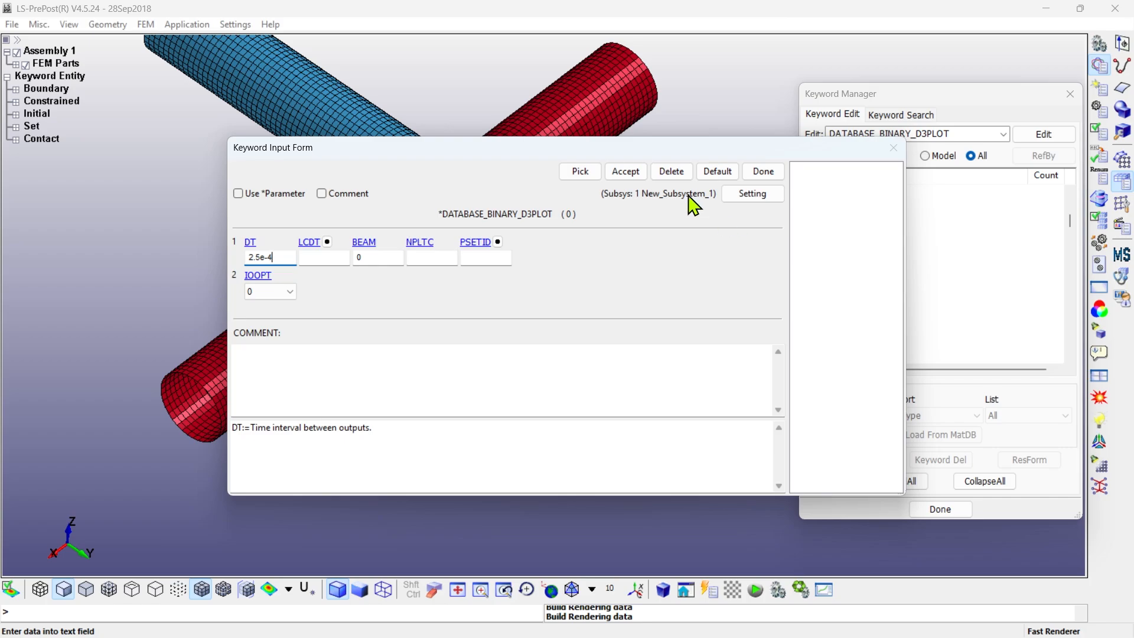
click(626, 173)
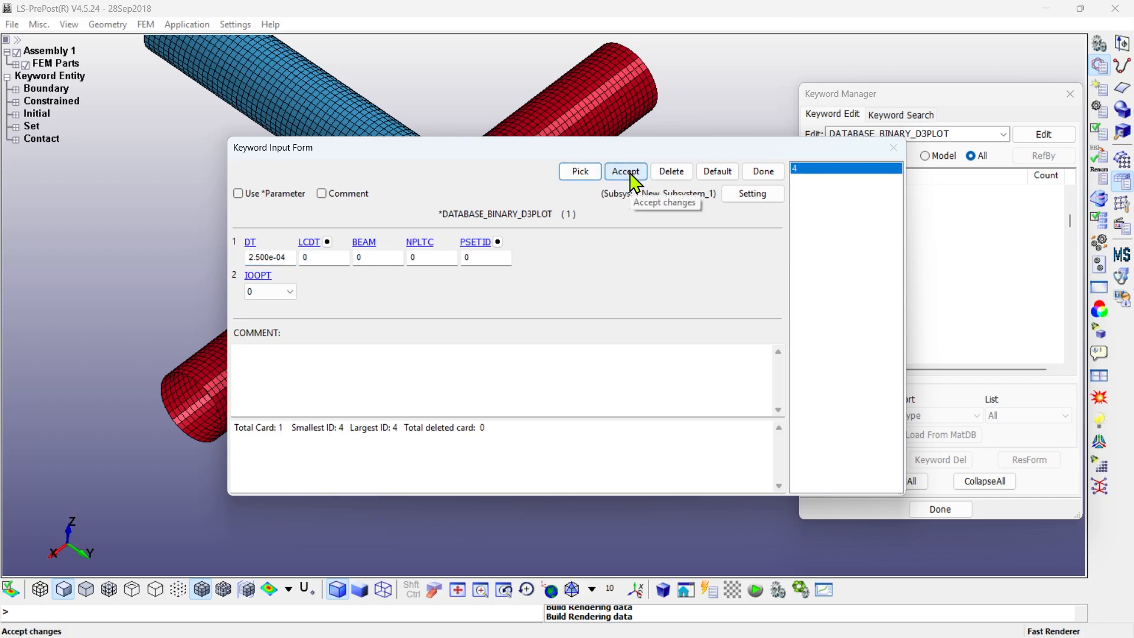
click(763, 172)
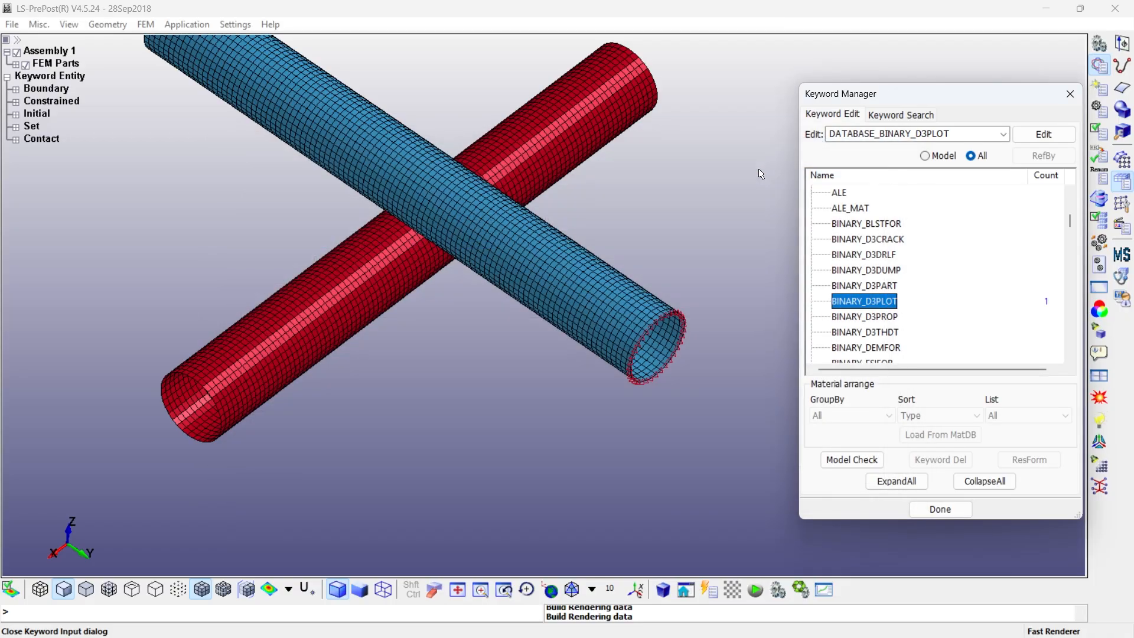
- Collapse the keyword list, run the model check and review the keyword check for errors and warnings
click(986, 486)
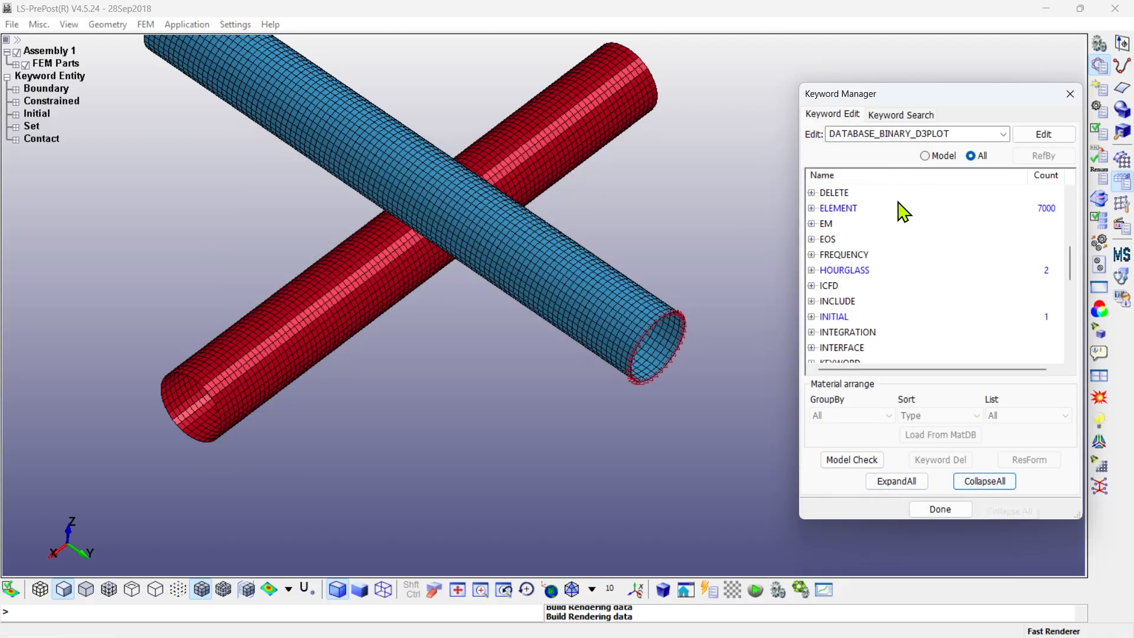
click(845, 461)
click(931, 123)
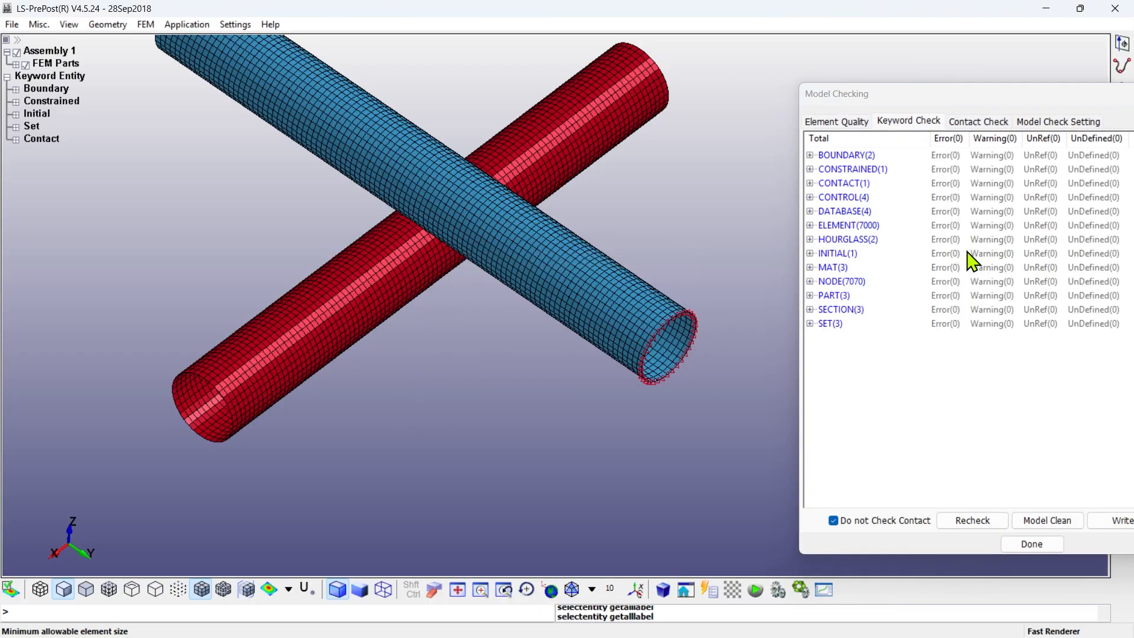
click(1015, 546)
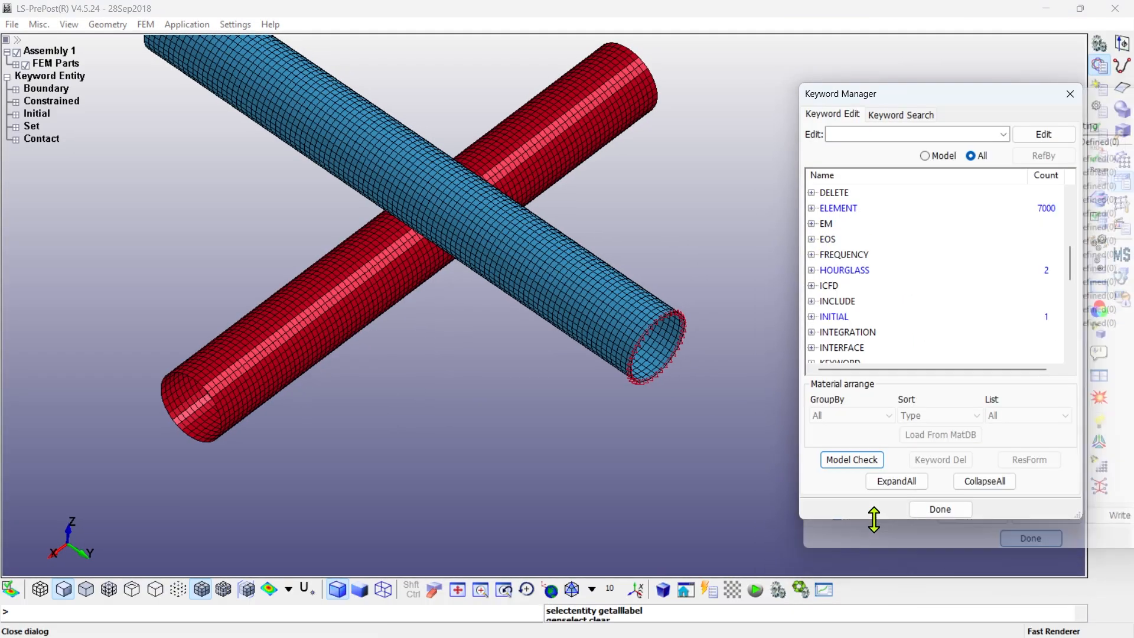
- Close the keyword manager and clear the highlighted entities from the pipe model
click(941, 509)
click(434, 589)
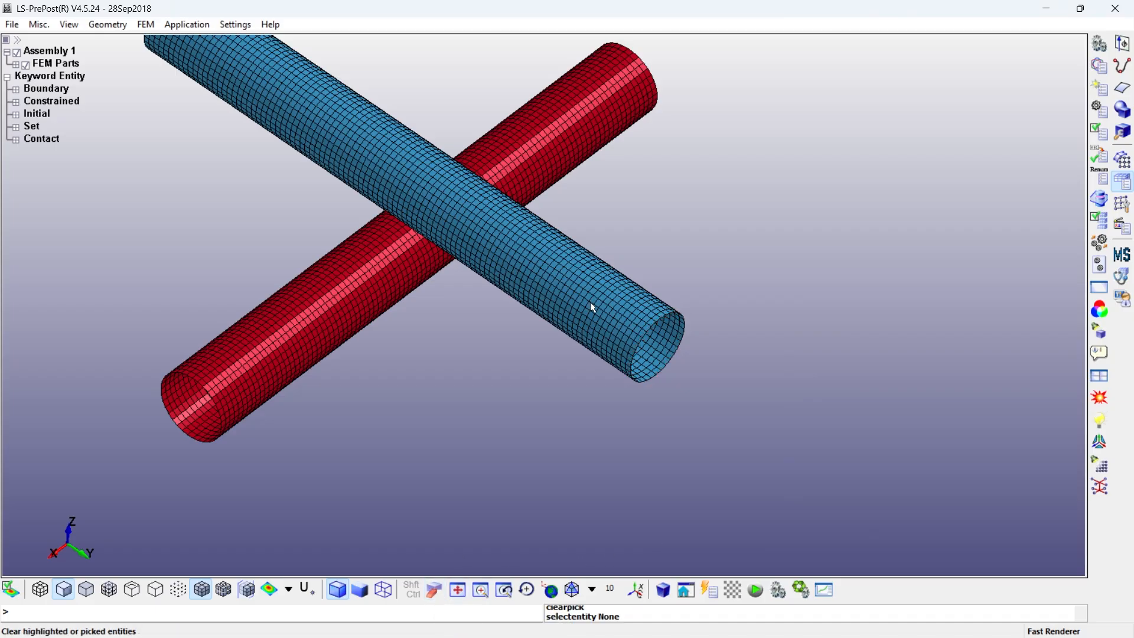
scroll(475, 271, up, 1)
shift+middle_drag(475, 271, 597, 352)
scroll(598, 352, down, 2)
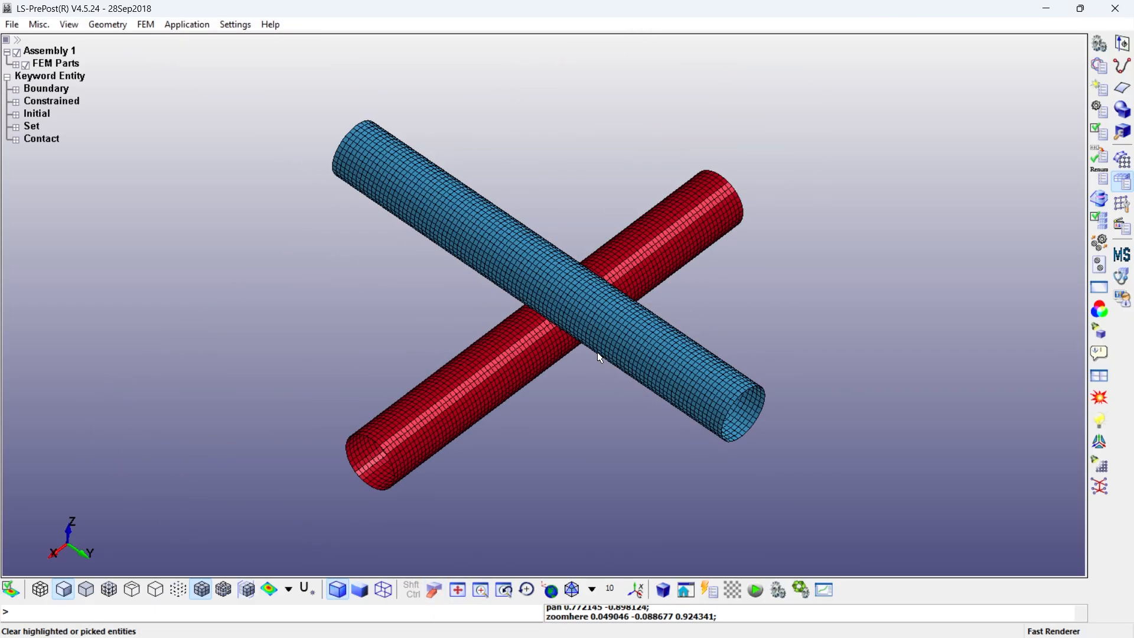
- Save the keyword file as pipe_whip in the Desktop Pipe_Whip folder with output version V971_R10
click(13, 25)
mouse_move(43, 113)
click(202, 115)
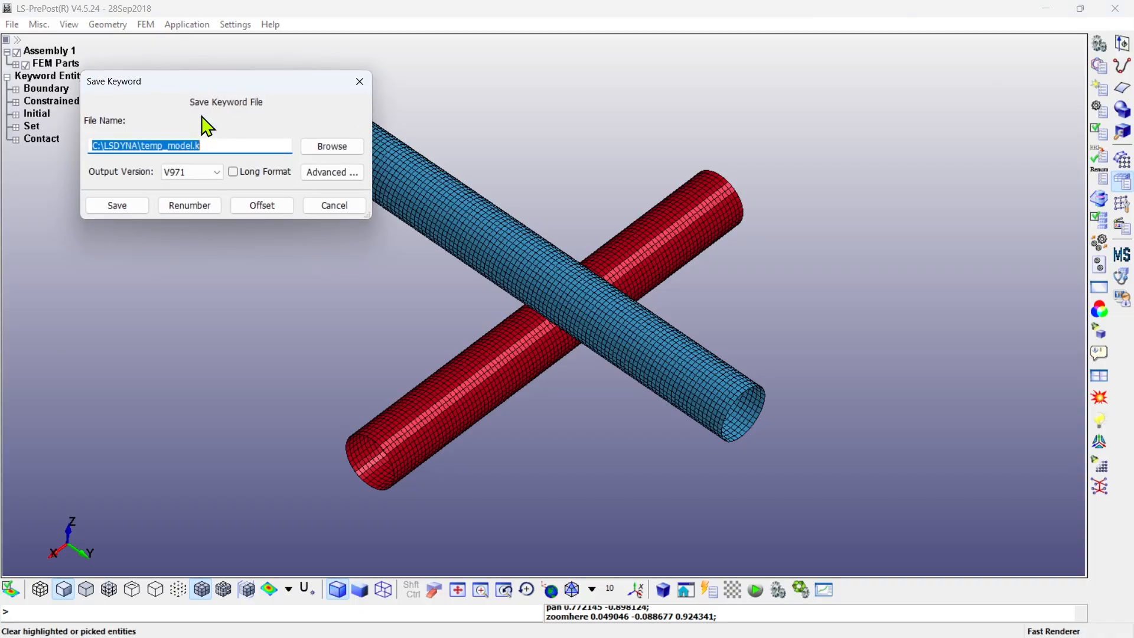
click(332, 146)
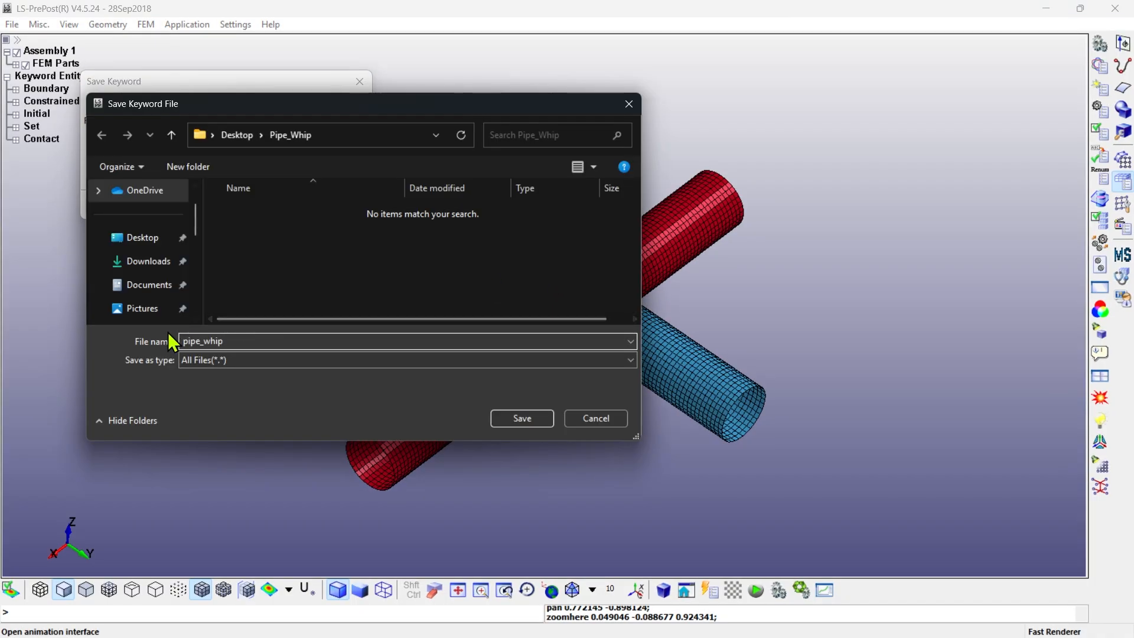
click(522, 418)
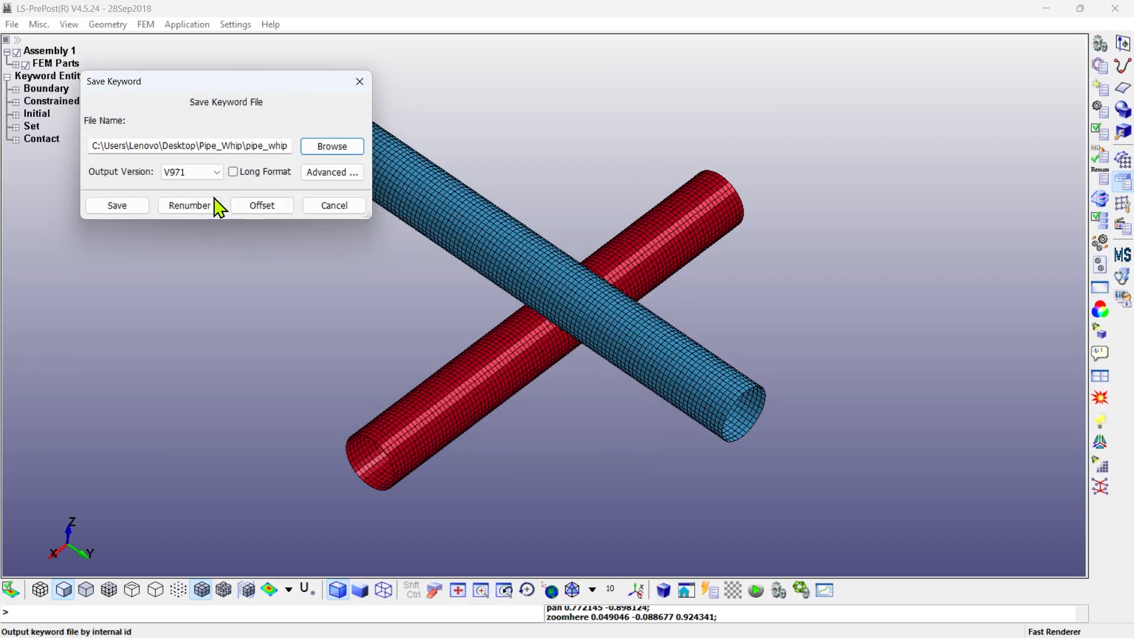
click(195, 172)
click(194, 278)
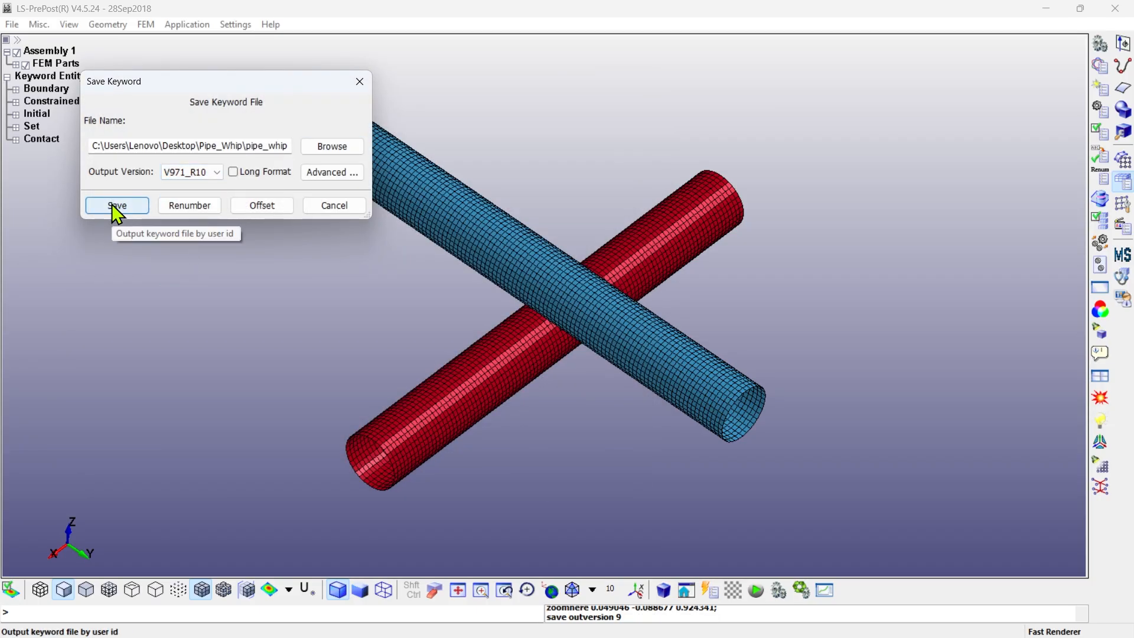
click(112, 203)
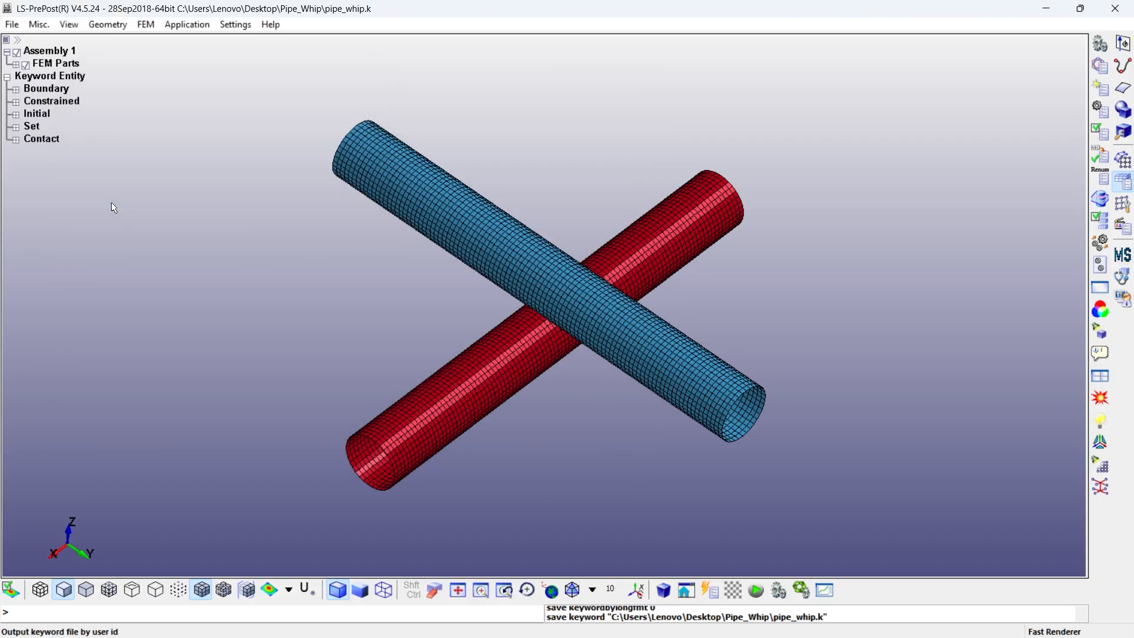
- Close LS-PrePost, switch to the LS-DYNA Program Manager and select the saved pipe_whip keyword file as solver input
click(1118, 8)
click(124, 46)
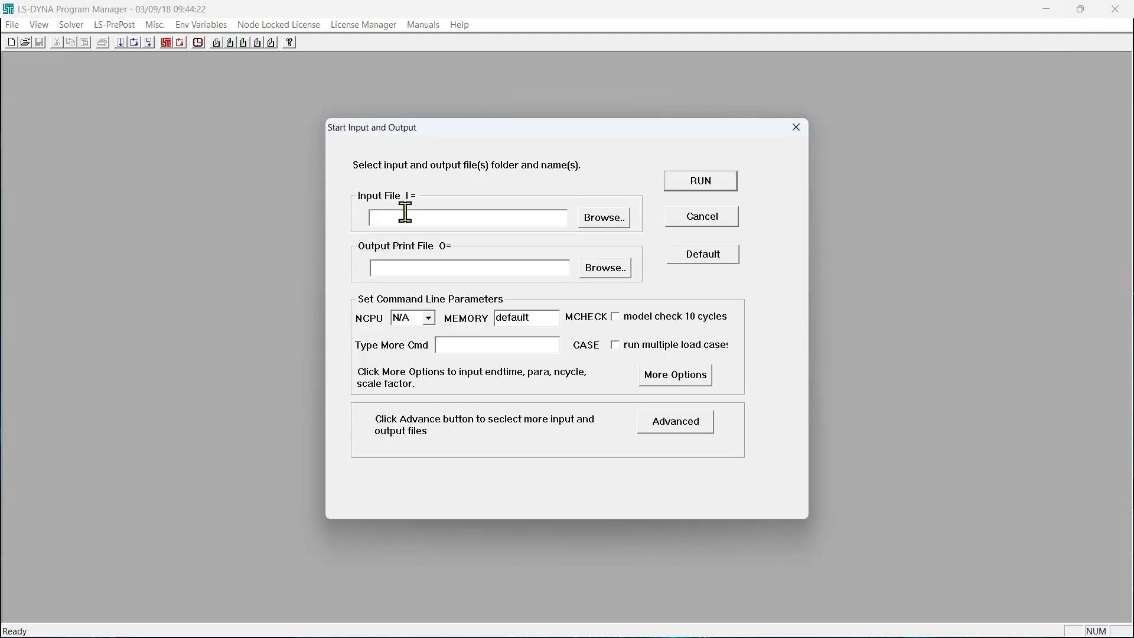
click(602, 215)
click(498, 254)
double_click(498, 253)
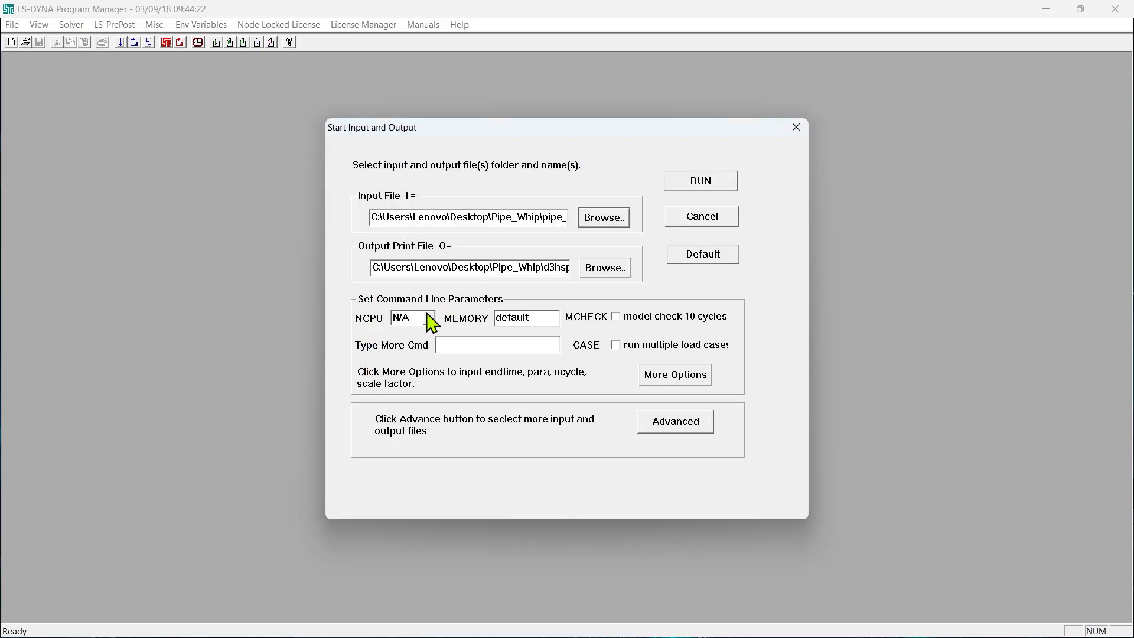
- Set the run parameters to NCPU 8 and memory 100
click(428, 319)
click(426, 384)
double_click(531, 319)
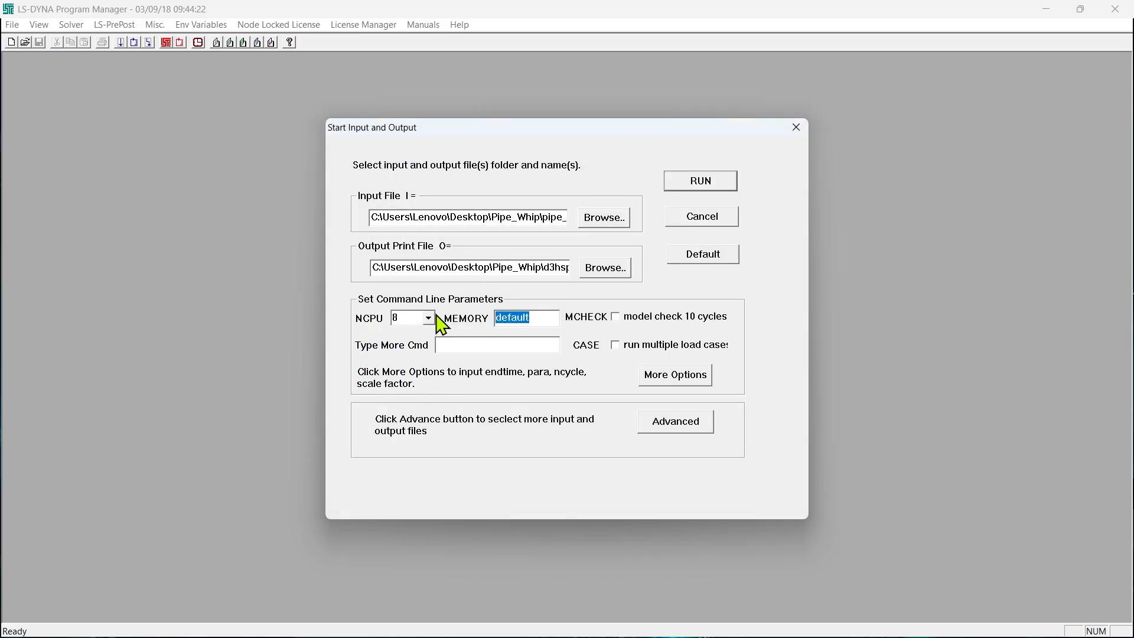
text(100m)
- Run the pipe_whip analysis to completion and close the solver console
click(703, 181)
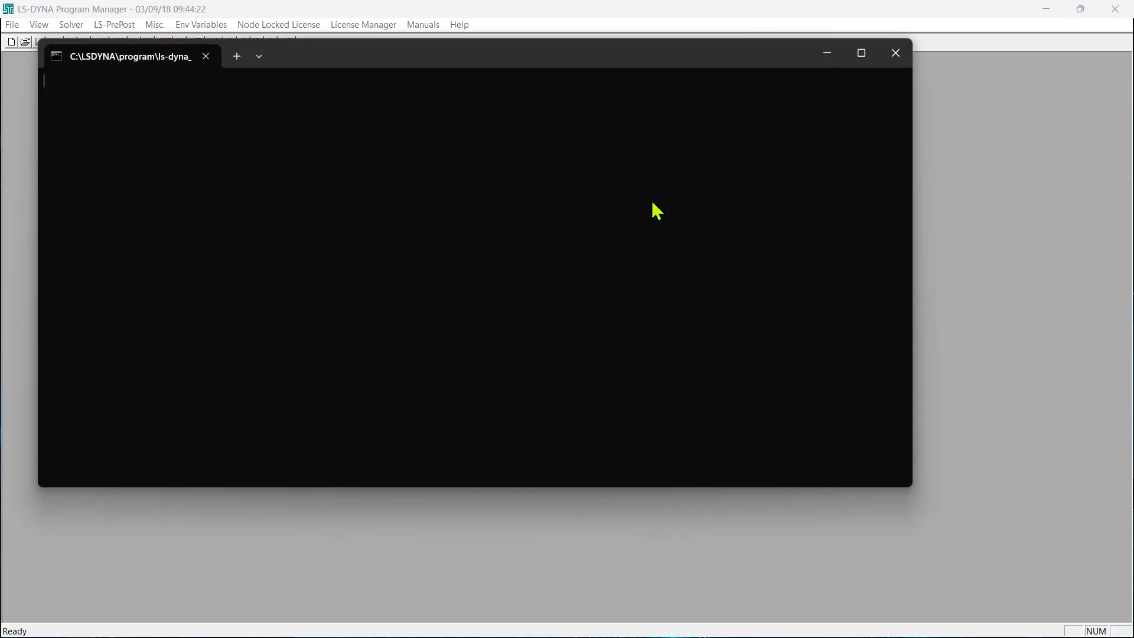
click(863, 64)
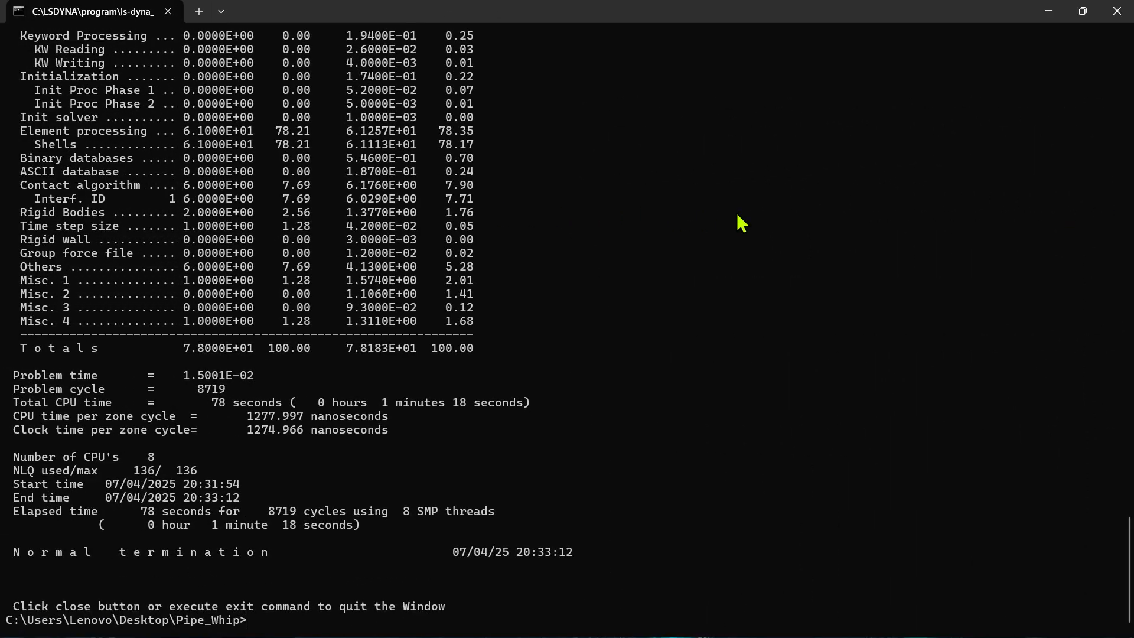
click(1119, 13)
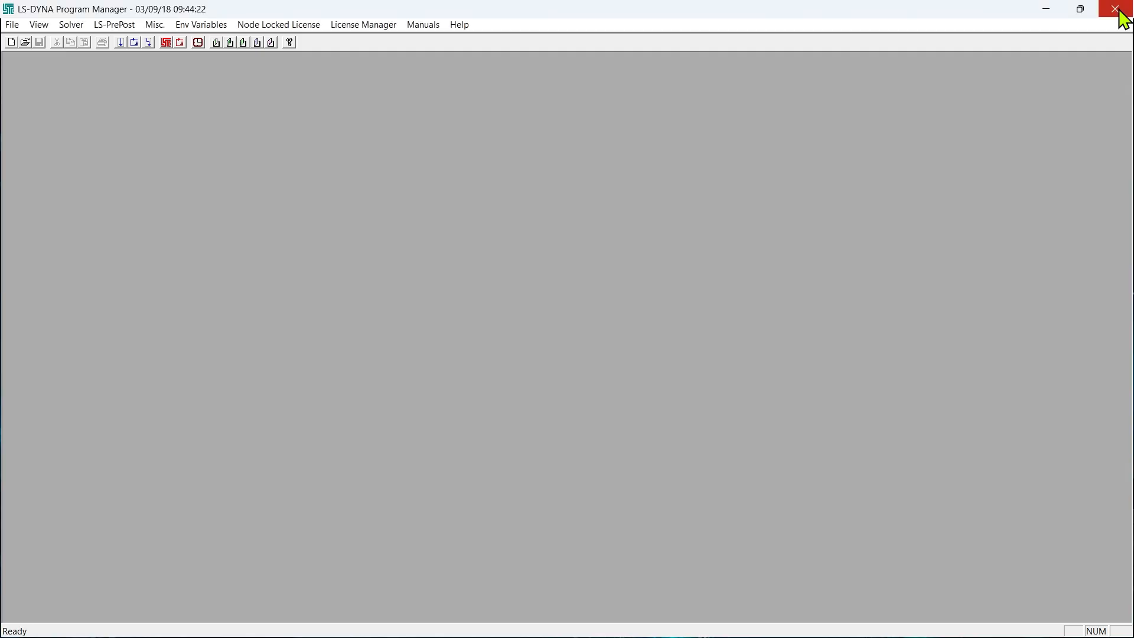
- Launch LS-PrePost, dismiss the startup hints and open the d3plot binary results from the Pipe_Whip folder
click(162, 42)
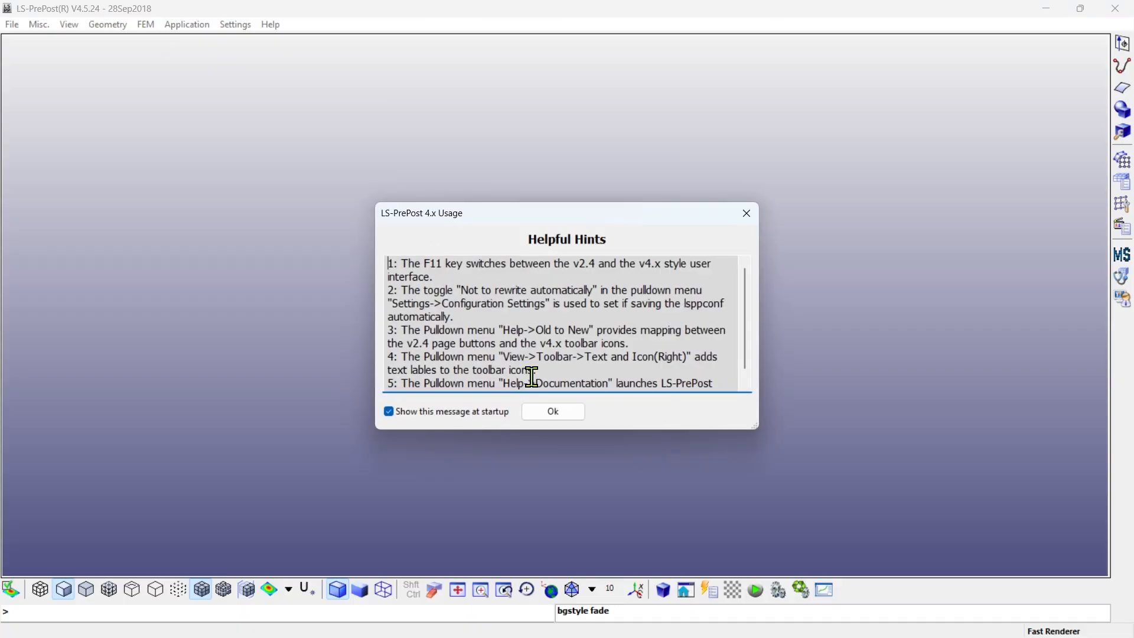
click(555, 412)
click(12, 24)
mouse_move(20, 55)
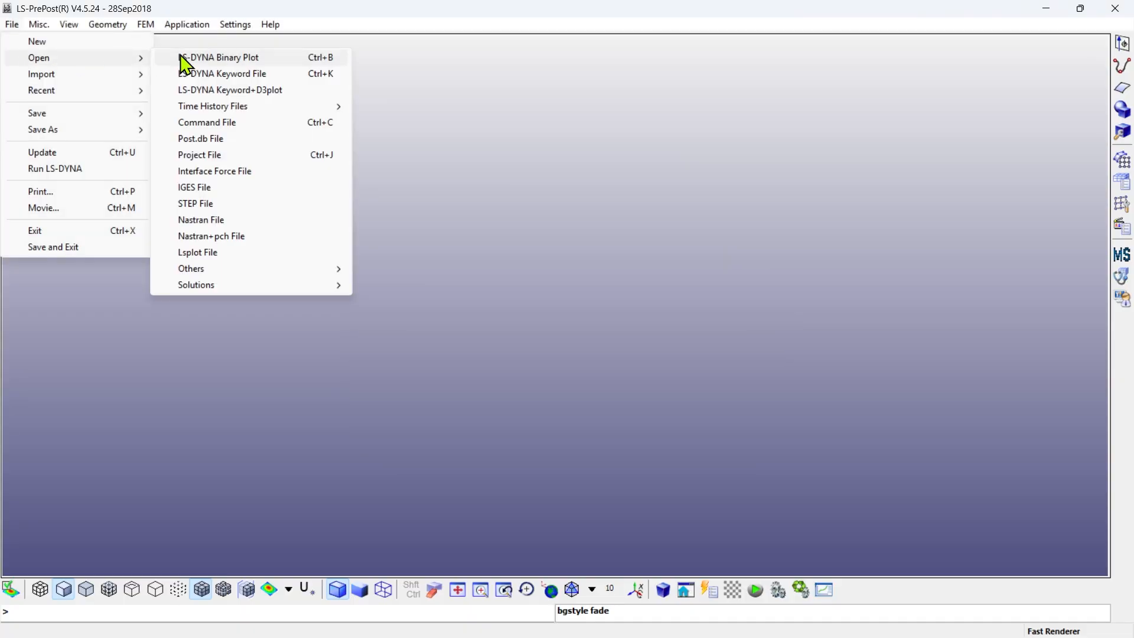
click(188, 56)
click(440, 358)
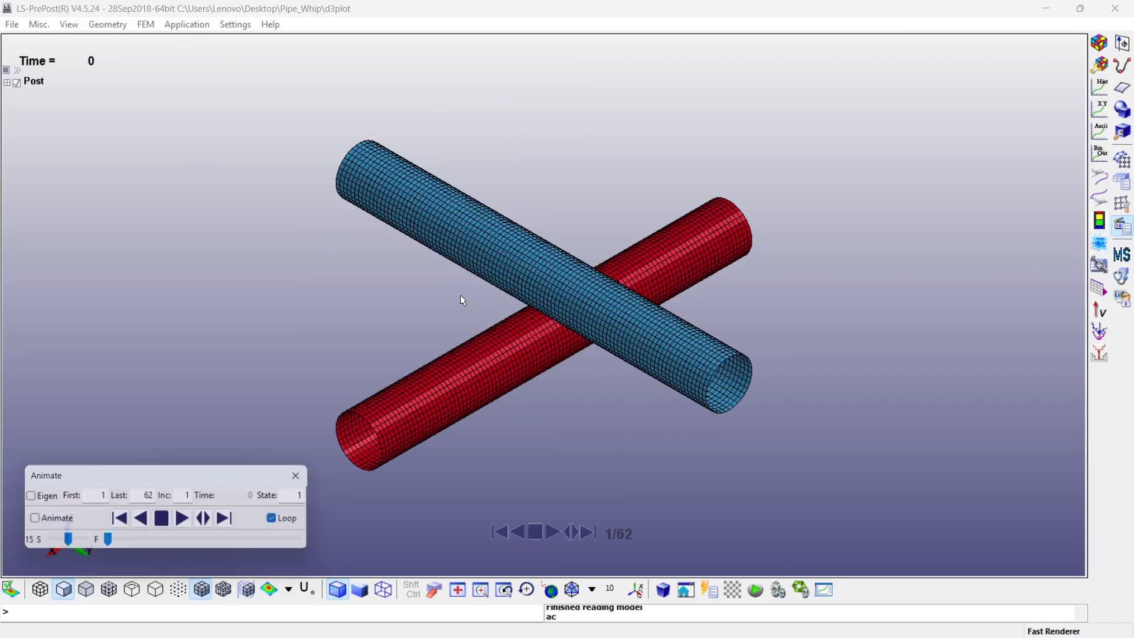
- Play the pipe deformation animation and set its speed to 24
click(187, 521)
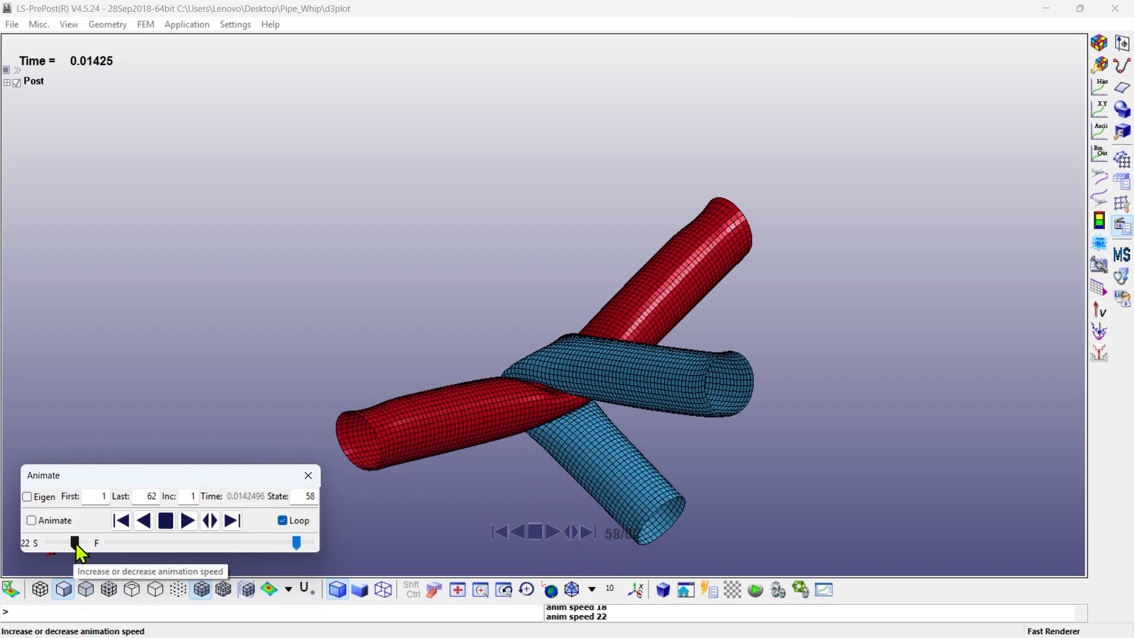
mouse_move(78, 553)
mouse_down()
mouse_move(91, 550)
mouse_move(82, 542)
mouse_up()
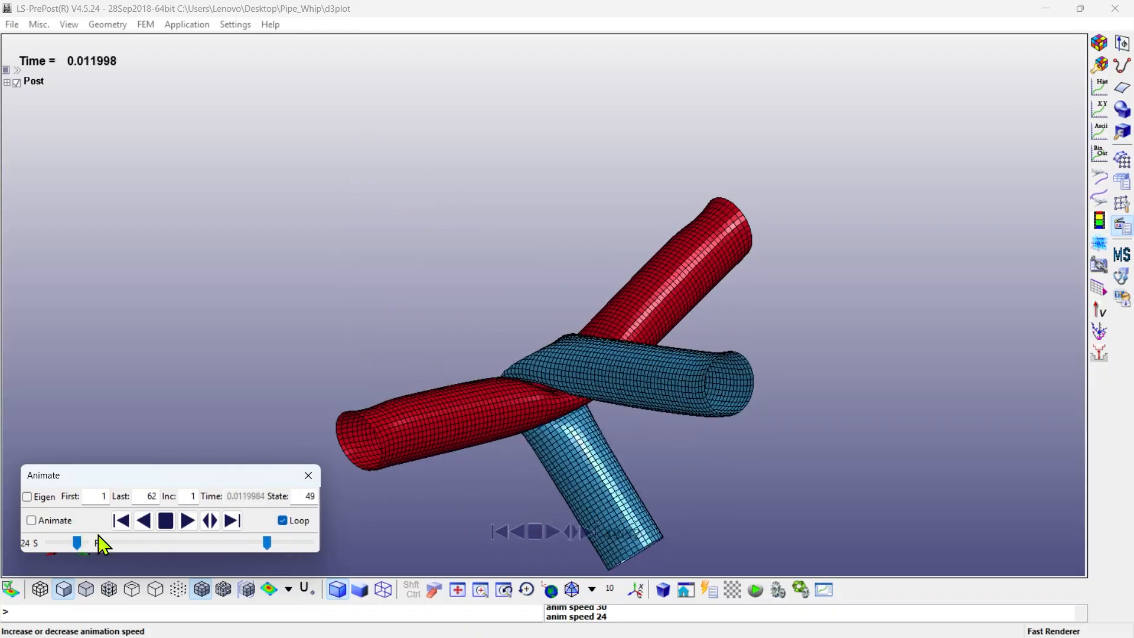
- Change the view background to plain black and hide the mesh lines on the pipes
click(16, 25)
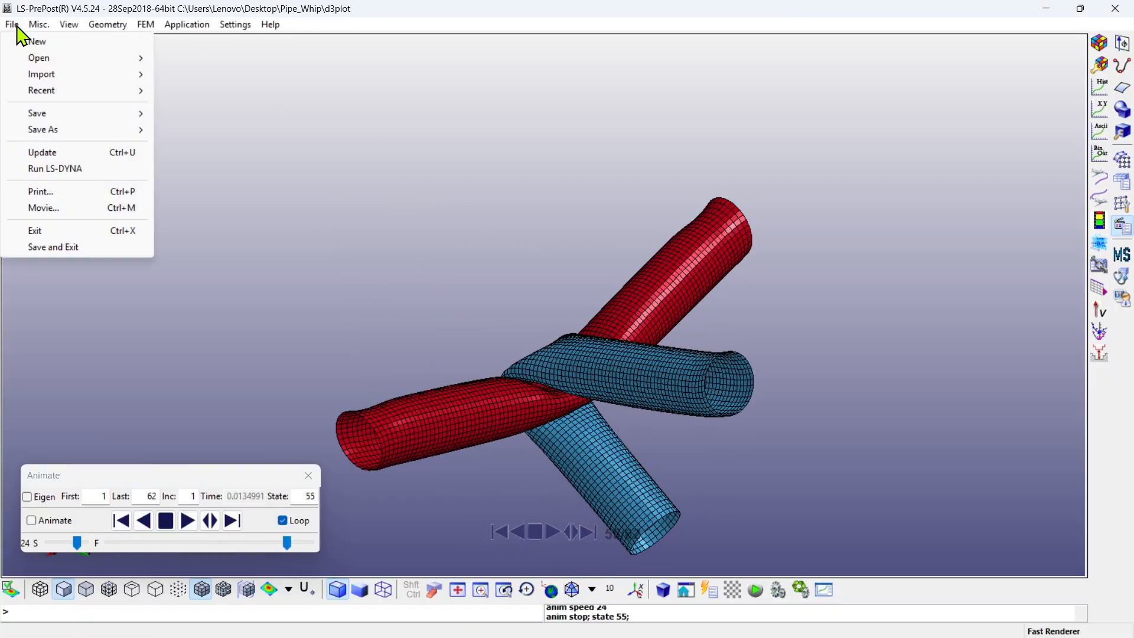
mouse_move(79, 28)
click(252, 64)
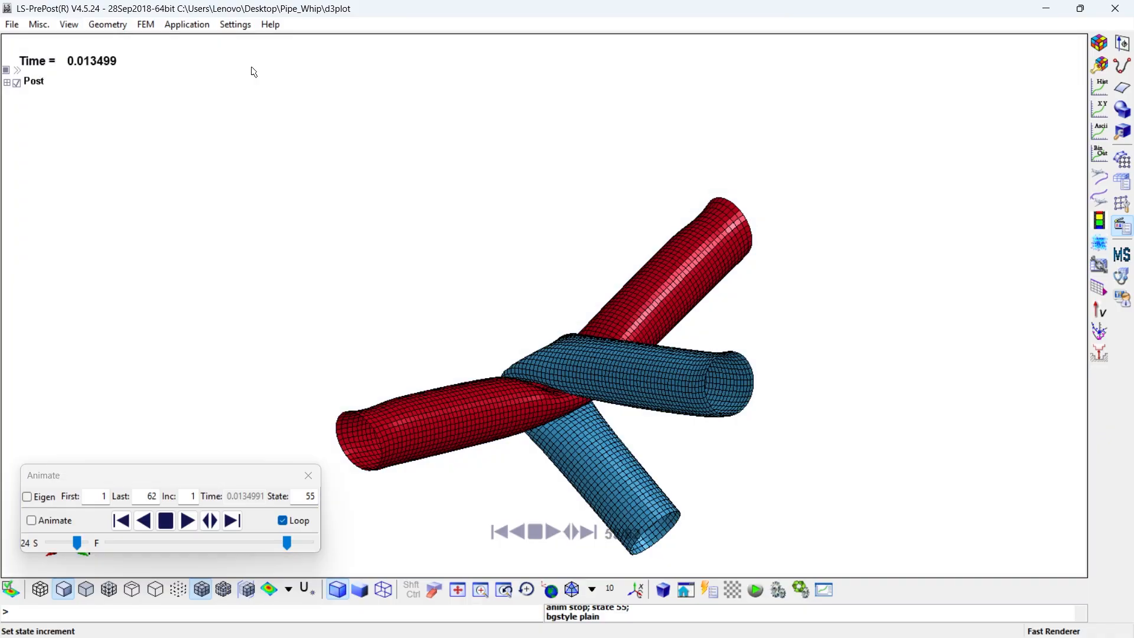
click(733, 589)
scroll(524, 312, down, 2)
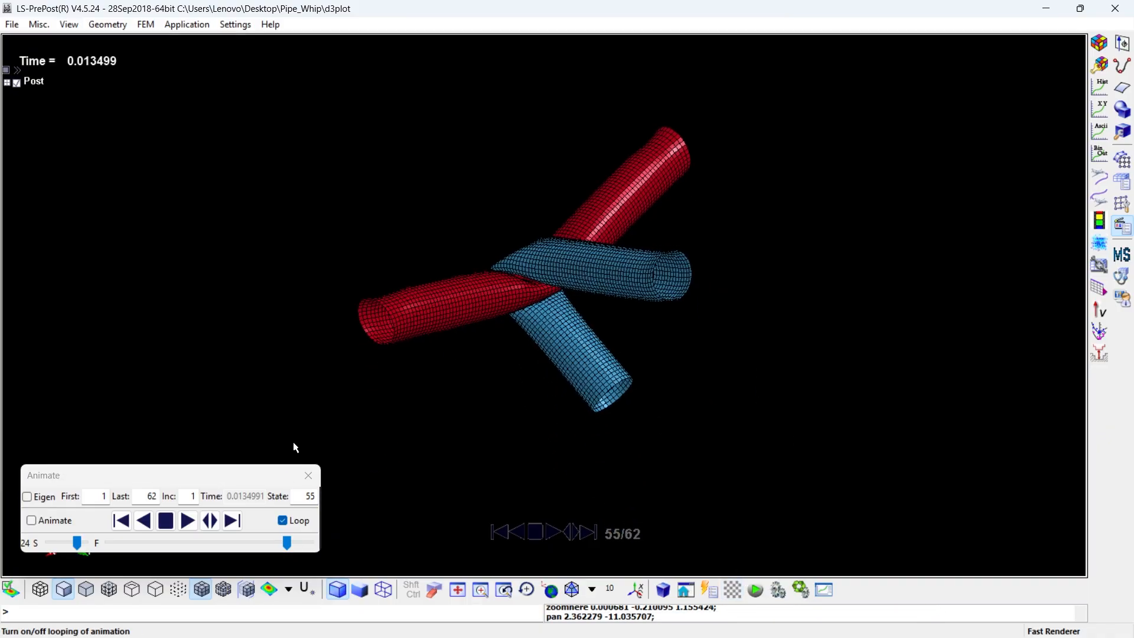
click(202, 589)
- Display Von Mises stress contours on the pipes, animate them and uncover the stress legend
click(1099, 47)
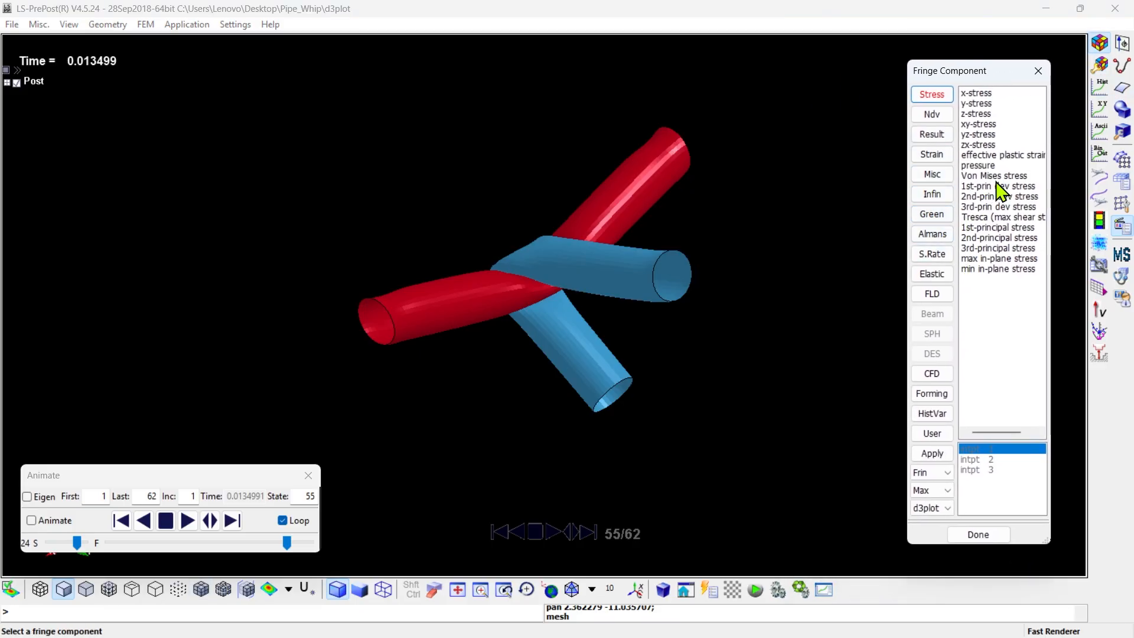
click(990, 176)
scroll(551, 310, up, 2)
scroll(551, 310, down, 2)
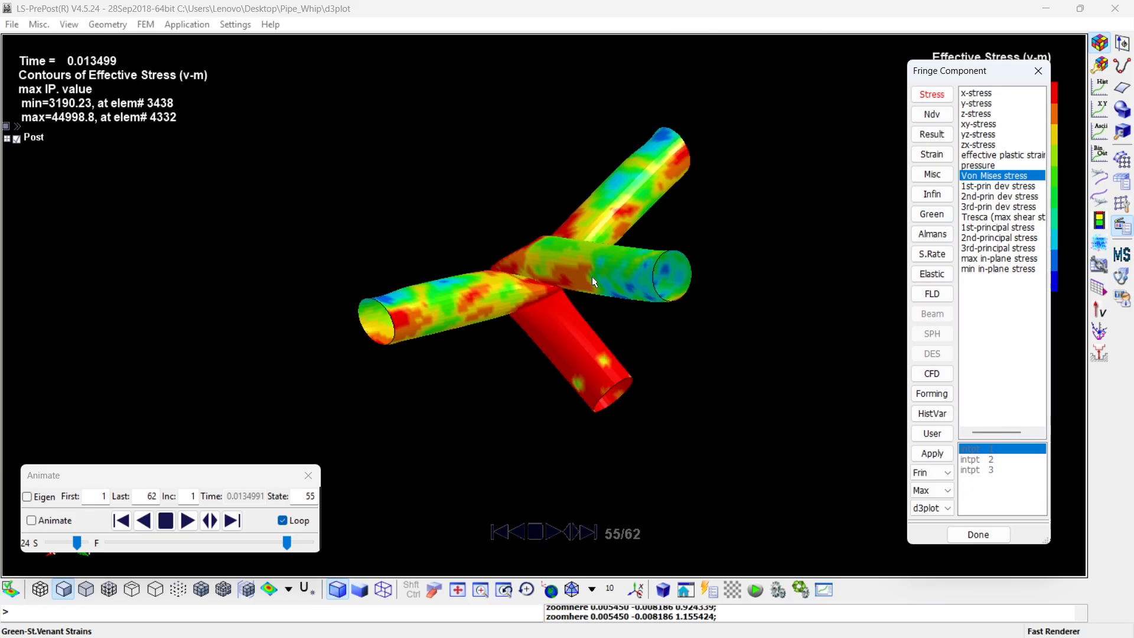
scroll(592, 277, down, 1)
scroll(582, 294, up, 3)
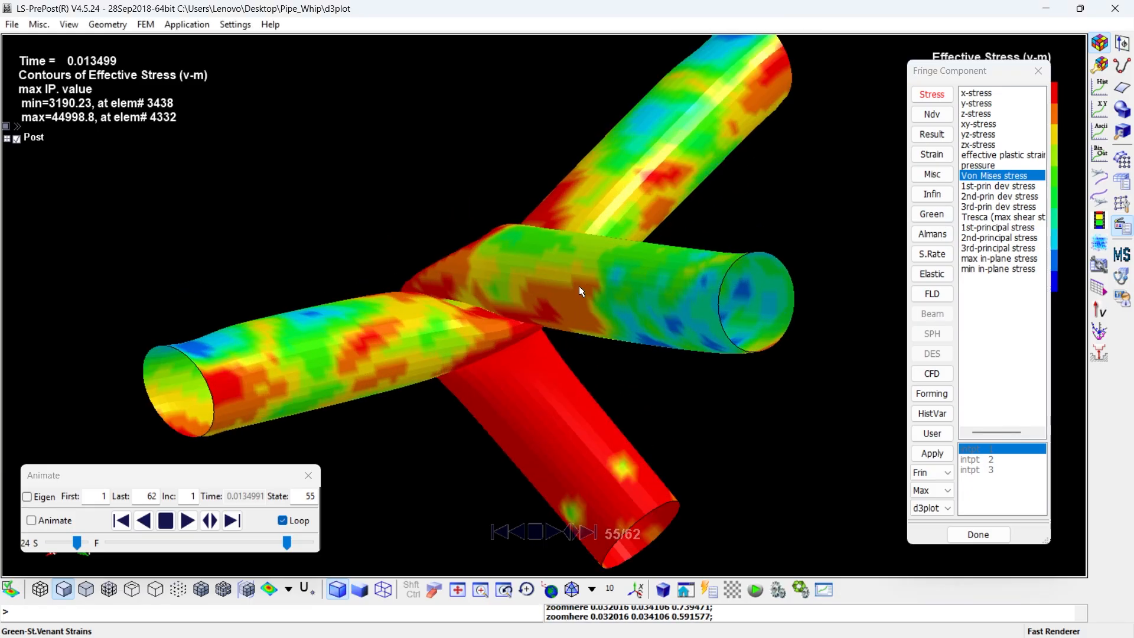
click(187, 521)
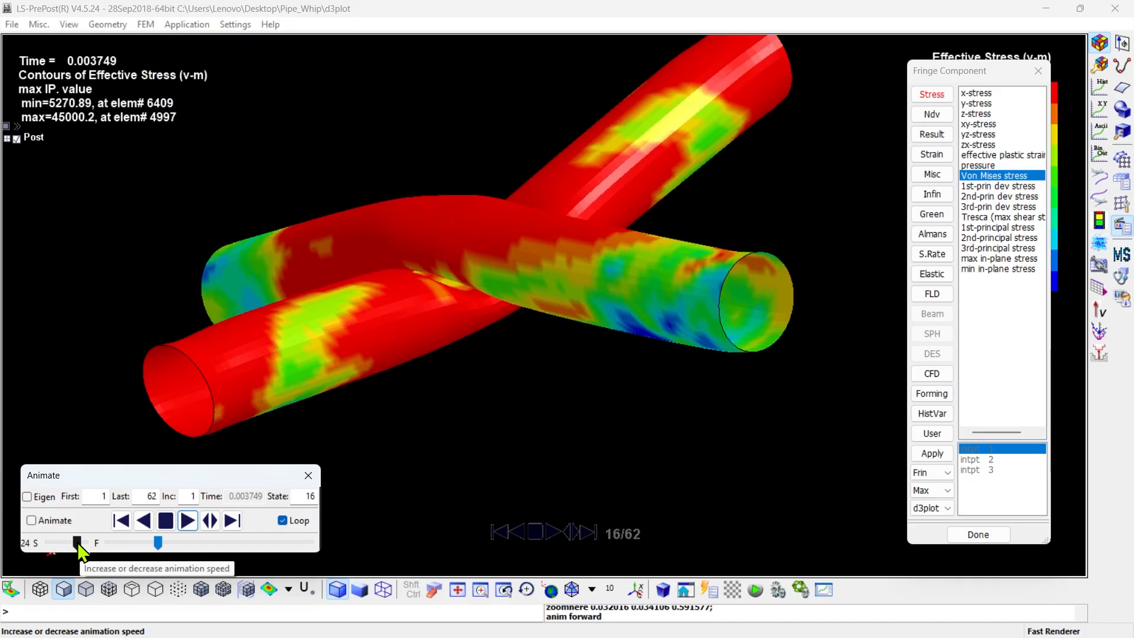
drag(1007, 72, 908, 87)
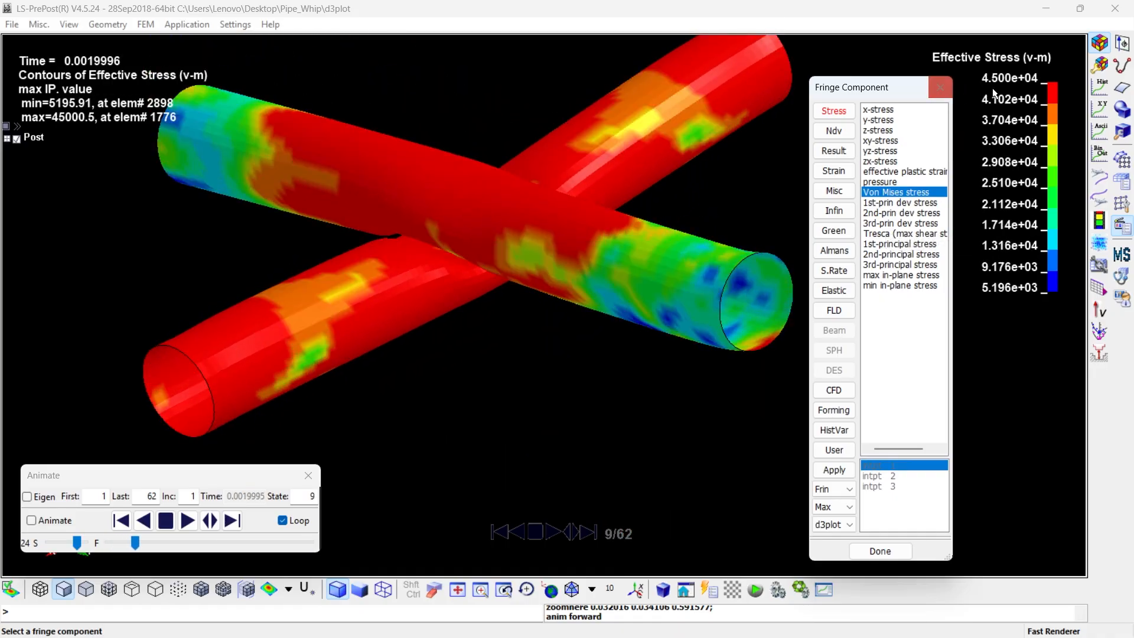
- Load the sleout ASCII results and plot the Master Energy of contact 1 in a popup window
click(1099, 87)
click(1099, 130)
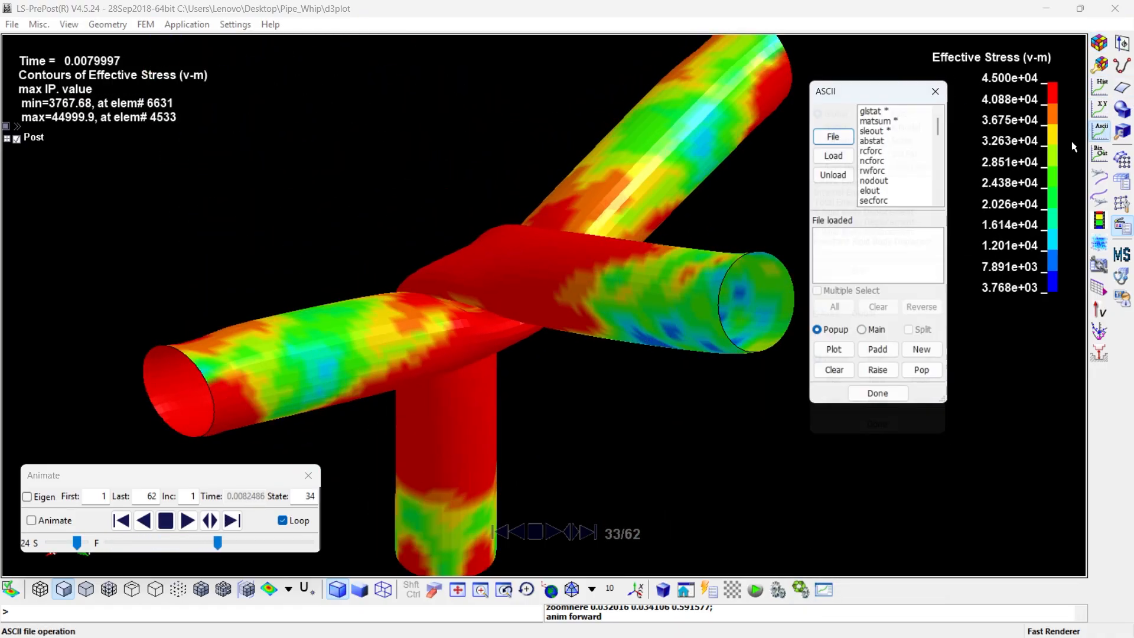
click(874, 130)
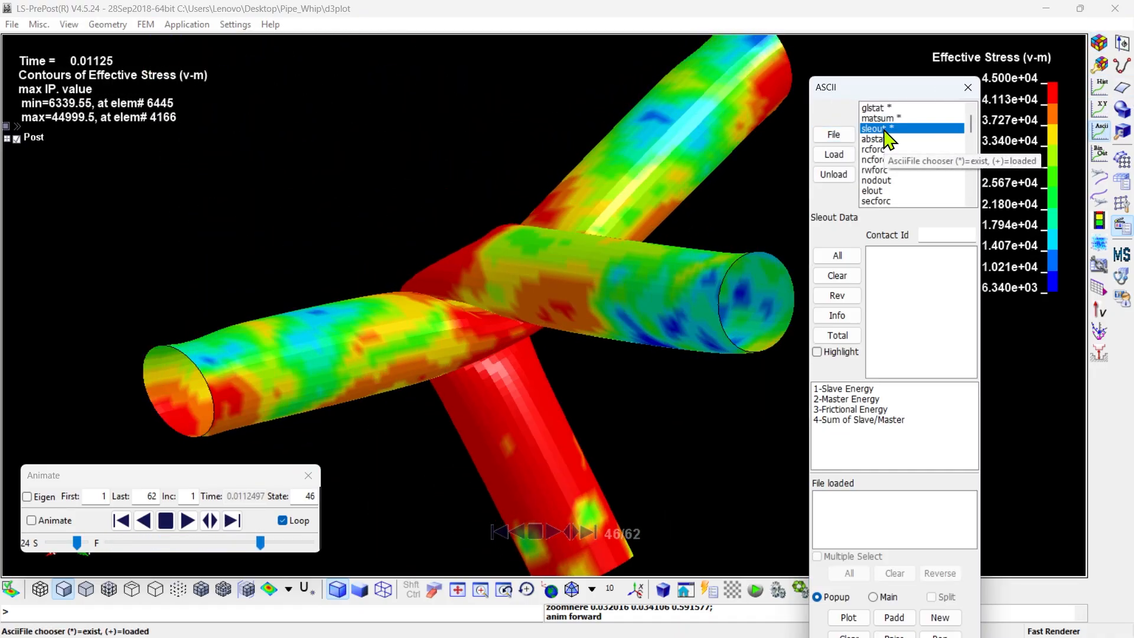
click(832, 155)
click(901, 253)
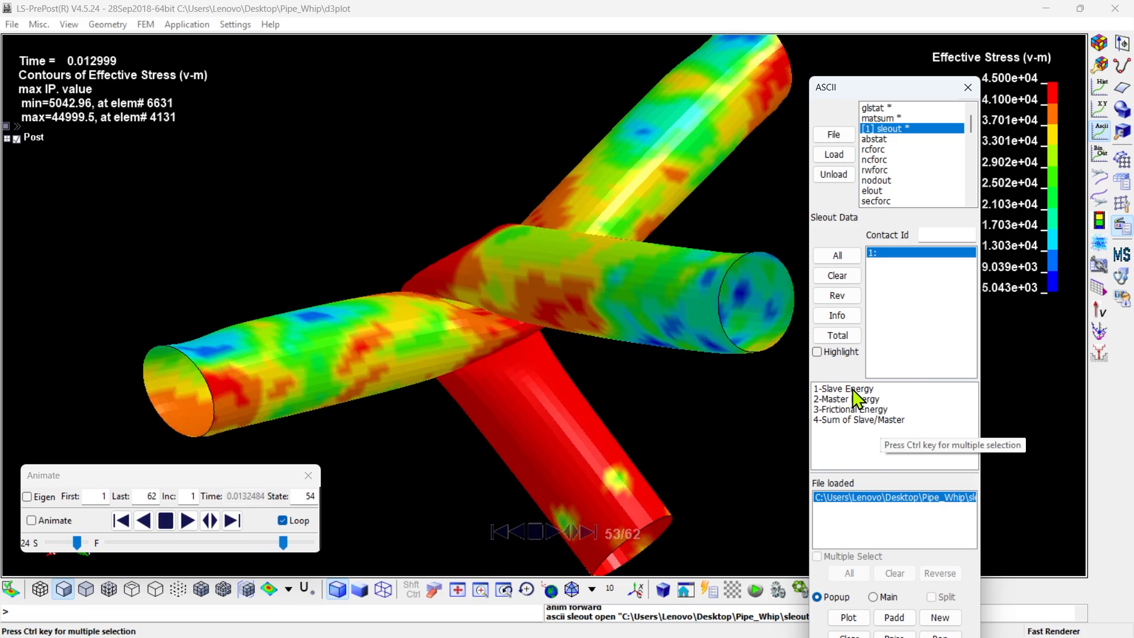
click(857, 400)
click(849, 618)
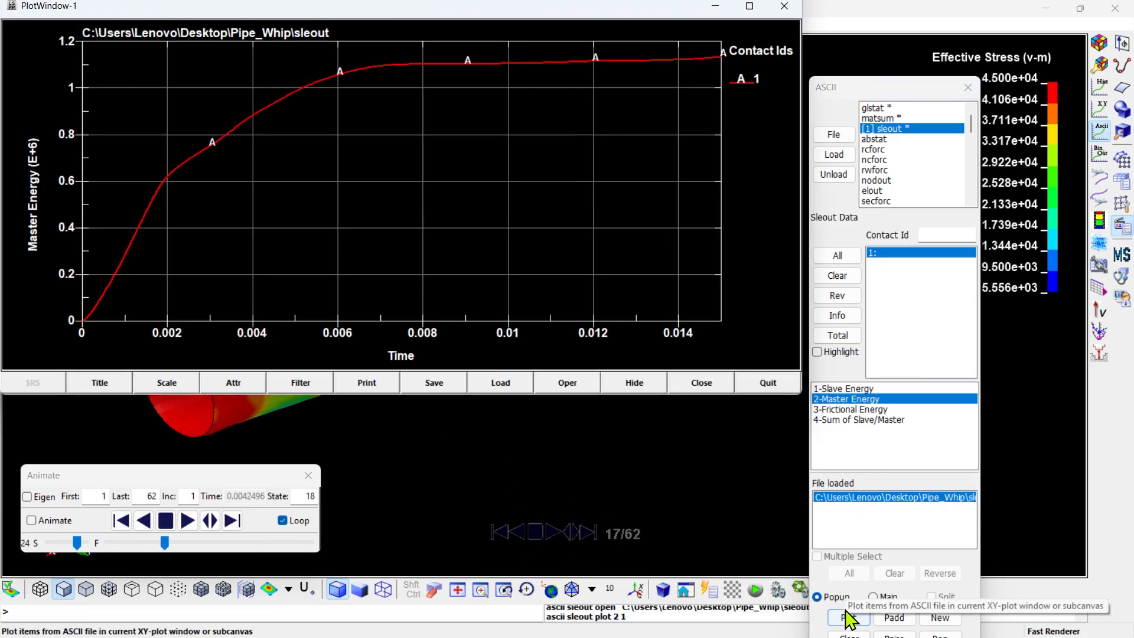
- Add the Slave Energy, Frictional Energy and Sum of Slave/Master curves of contact 1 to the same plot
click(850, 389)
click(890, 619)
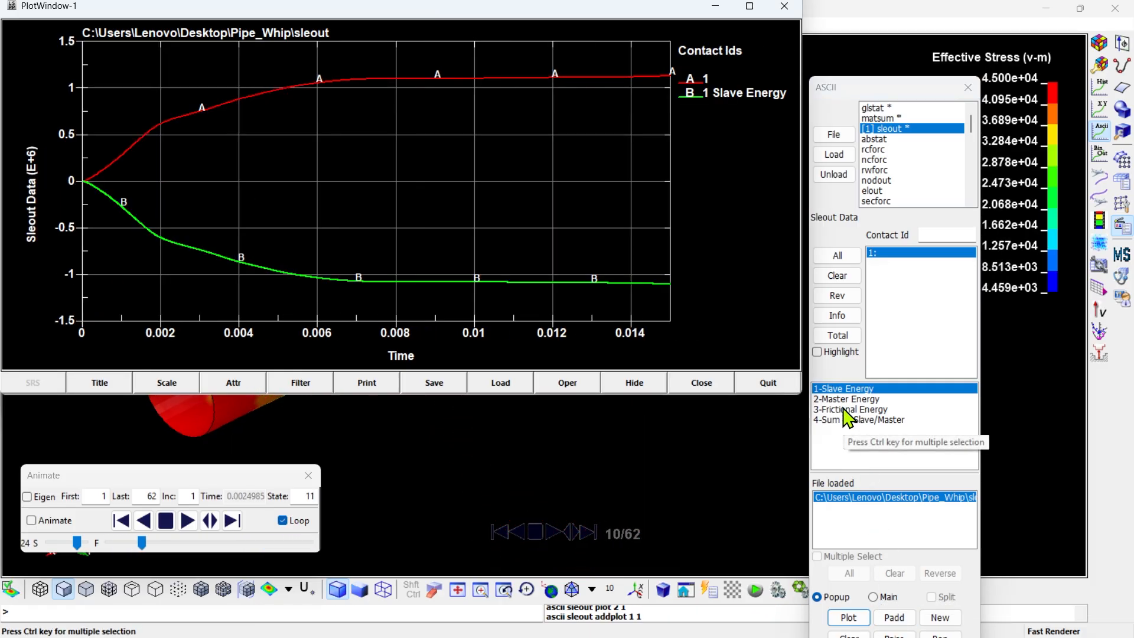
click(894, 618)
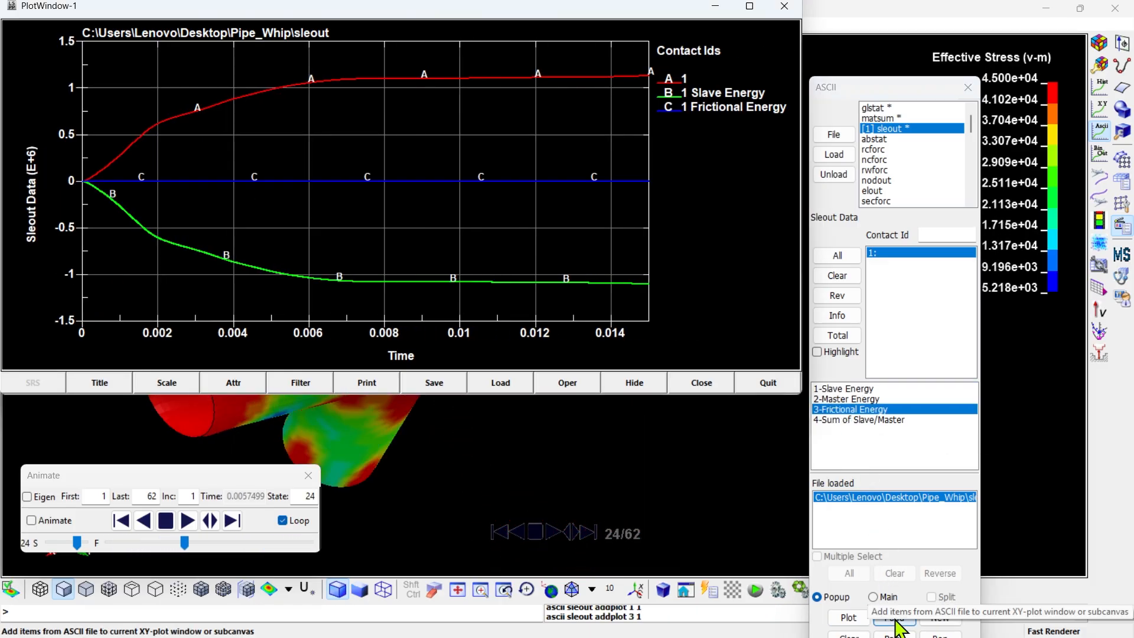
click(847, 420)
click(894, 618)
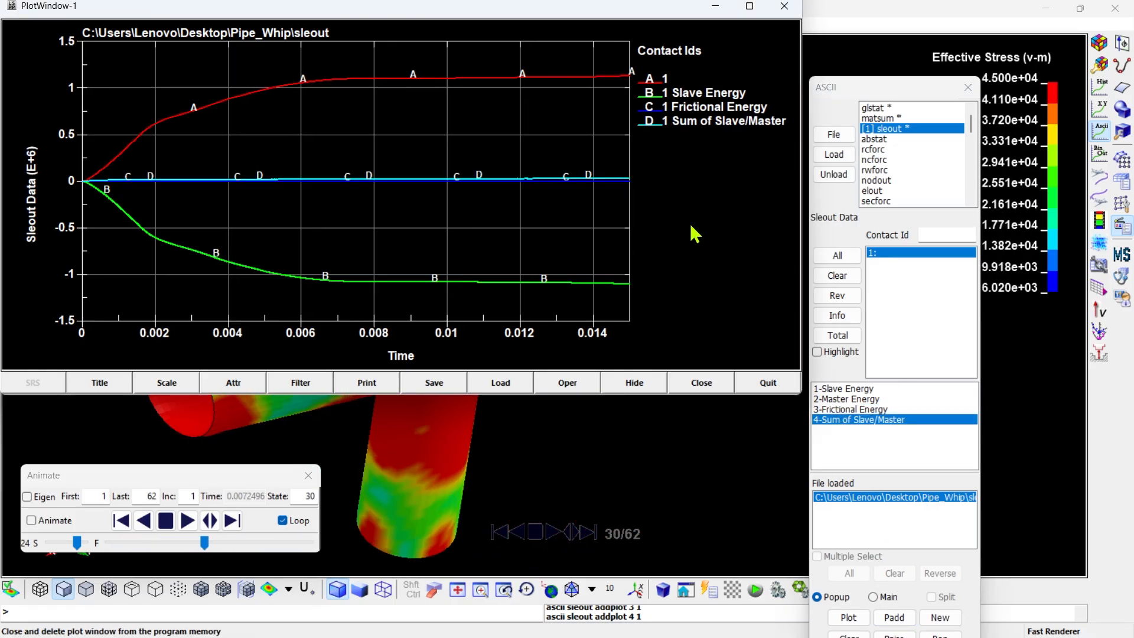
- Load the glstat results and plot Kinetic Energy, Internal Energy and Total Energy together in the popup window
click(879, 108)
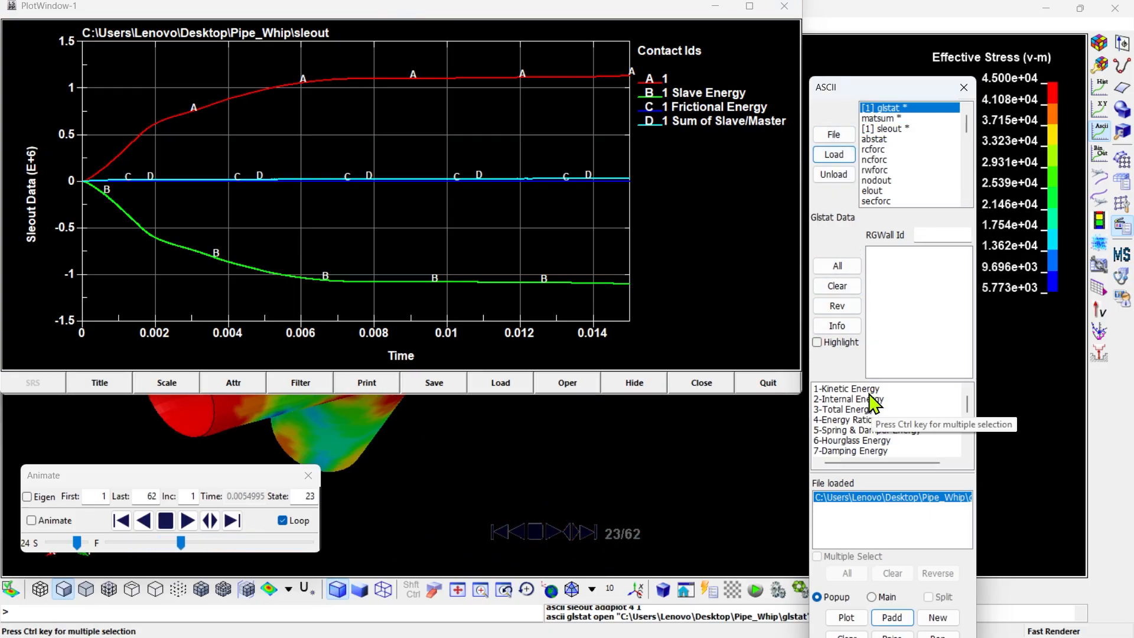
click(846, 618)
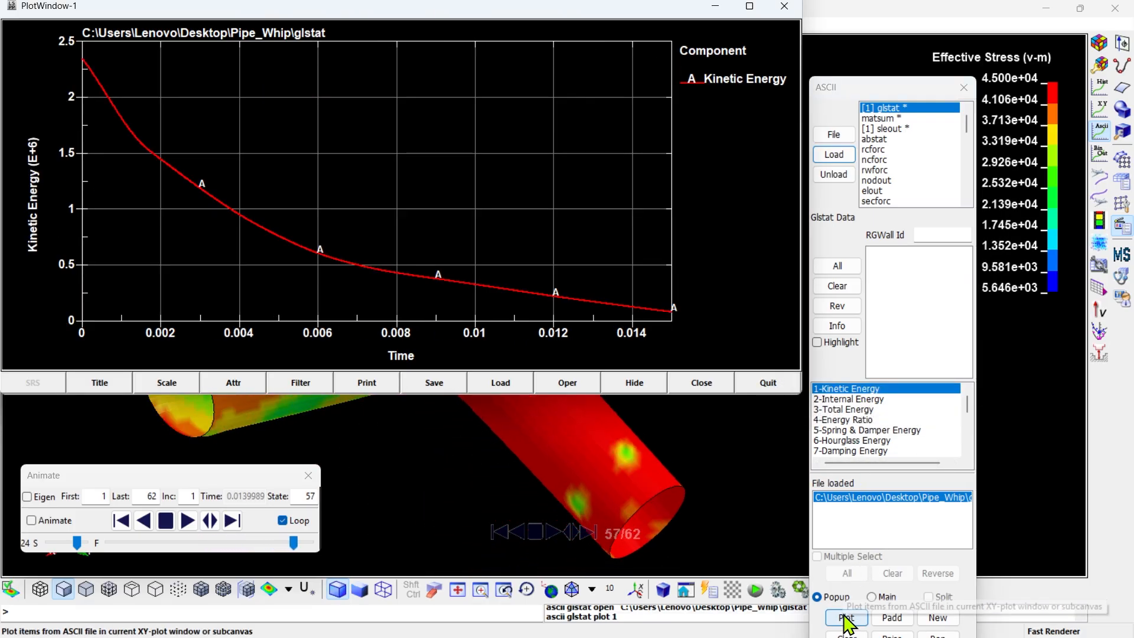
click(892, 618)
click(850, 409)
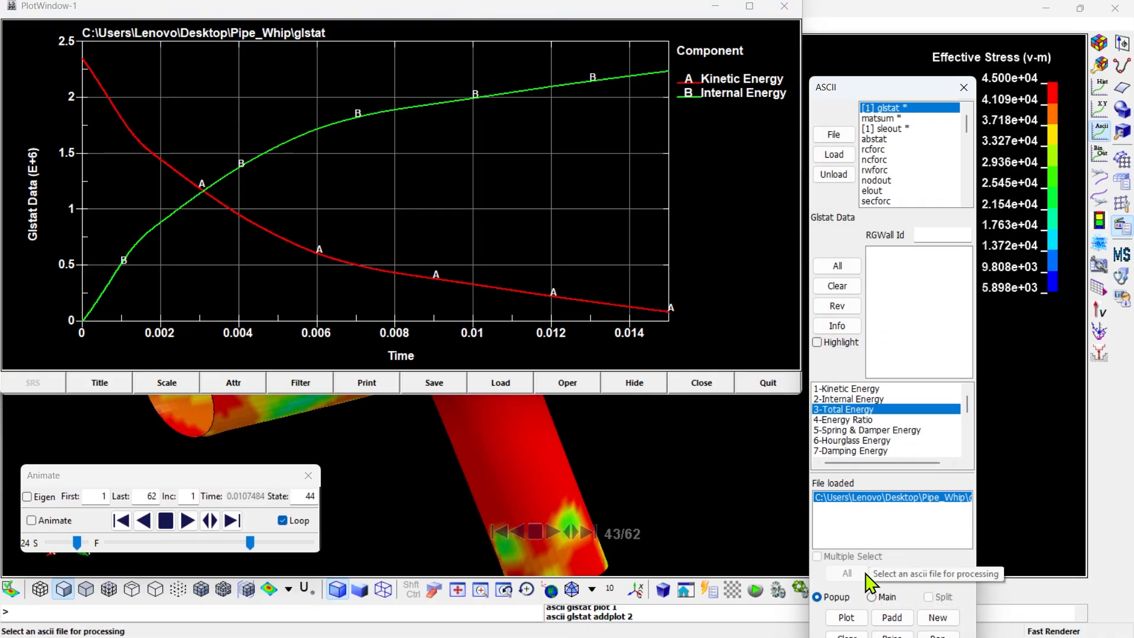
click(892, 617)
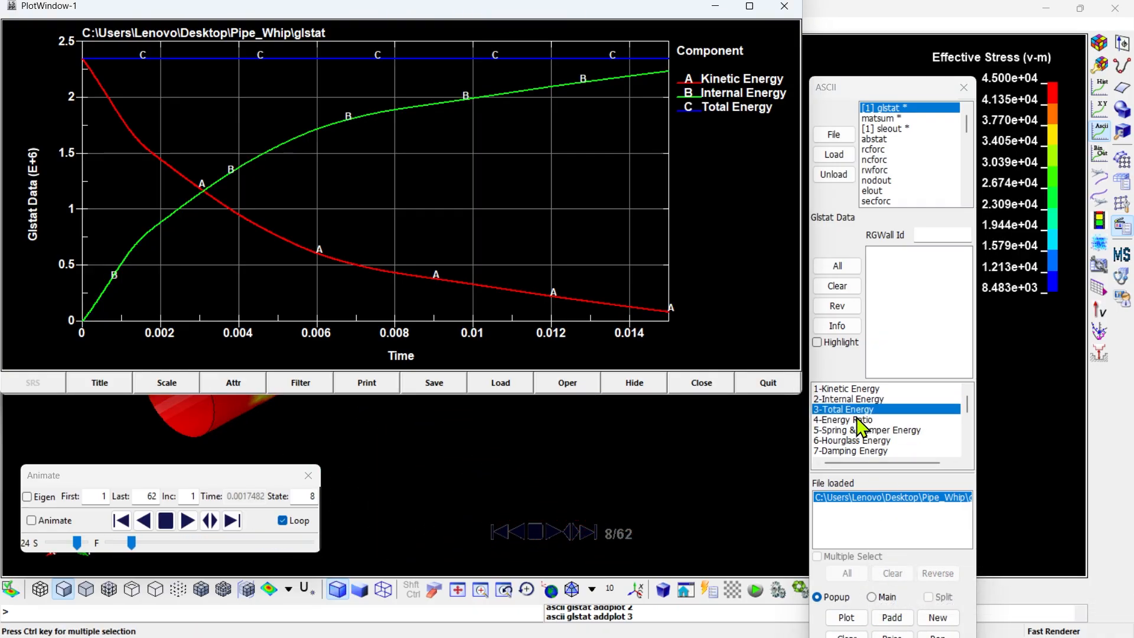
- Quit the energy plot window and close the ASCII and History dialogs
click(767, 382)
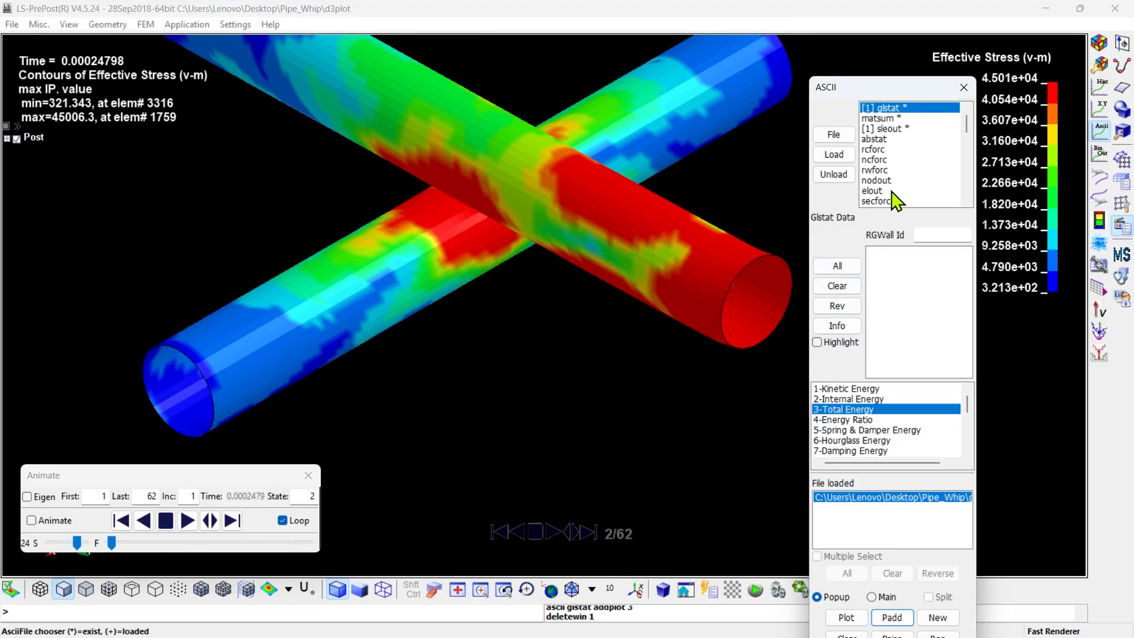
click(963, 90)
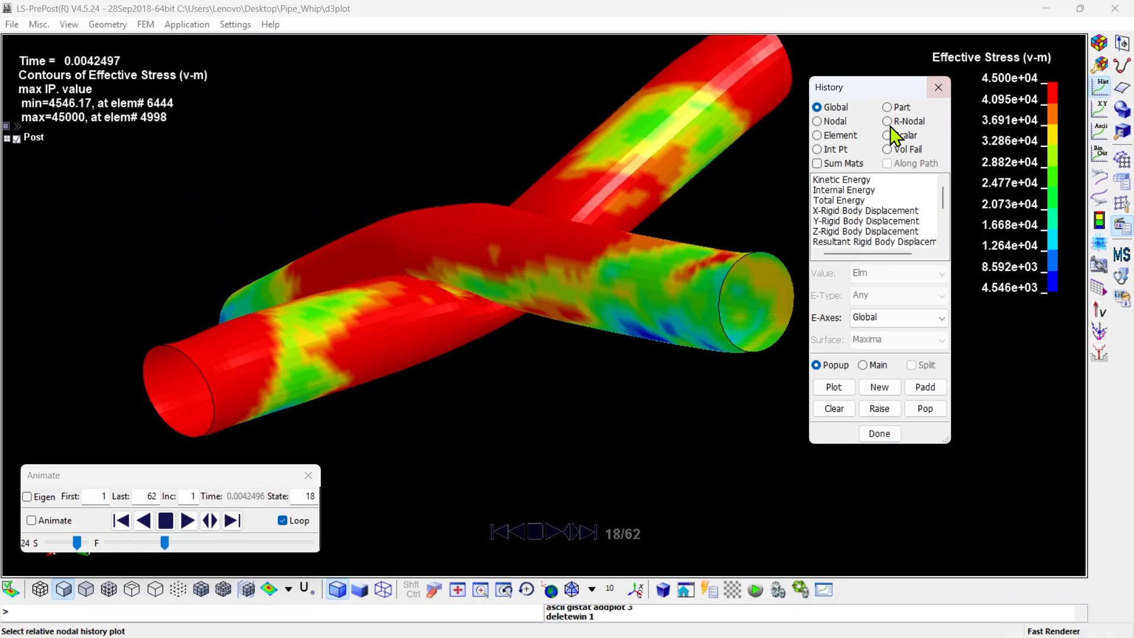
click(940, 86)
click(941, 84)
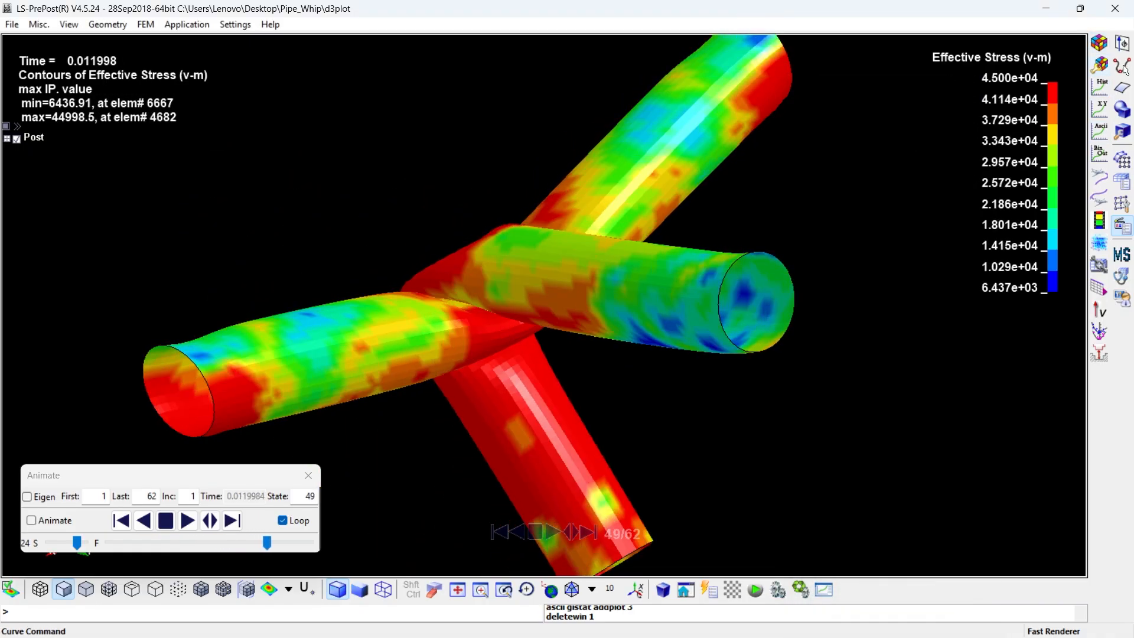
- Fit both pipes in view and replay the Von Mises stress animation forward from the first state
scroll(636, 352, down, 2)
scroll(625, 300, up, 1)
middle_drag(519, 305, 566, 306)
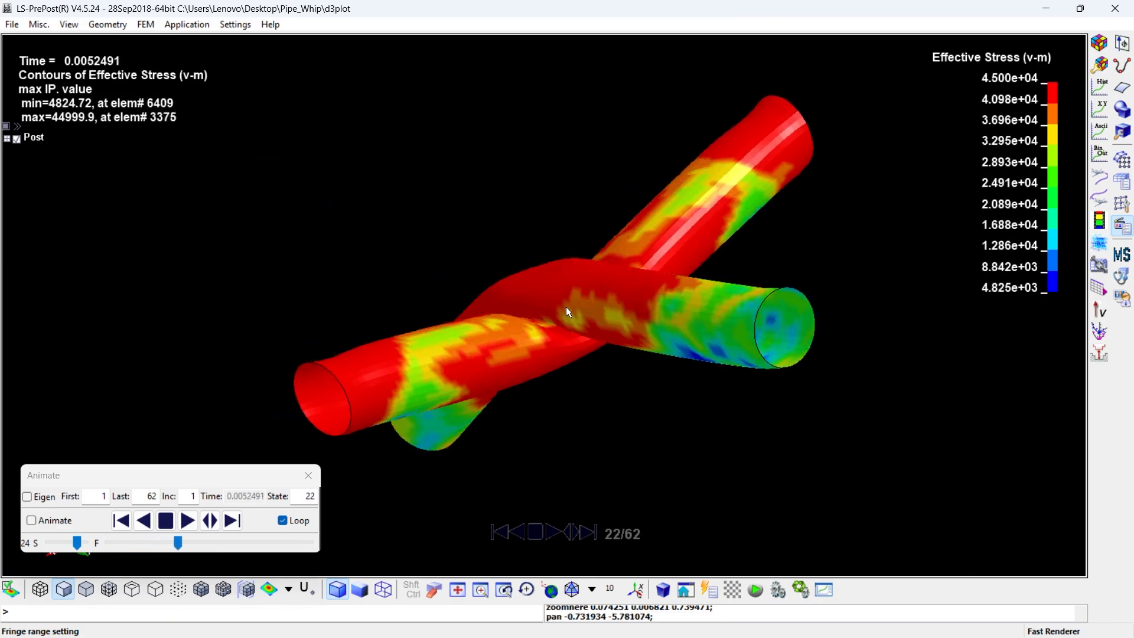
click(186, 521)
click(167, 522)
click(122, 519)
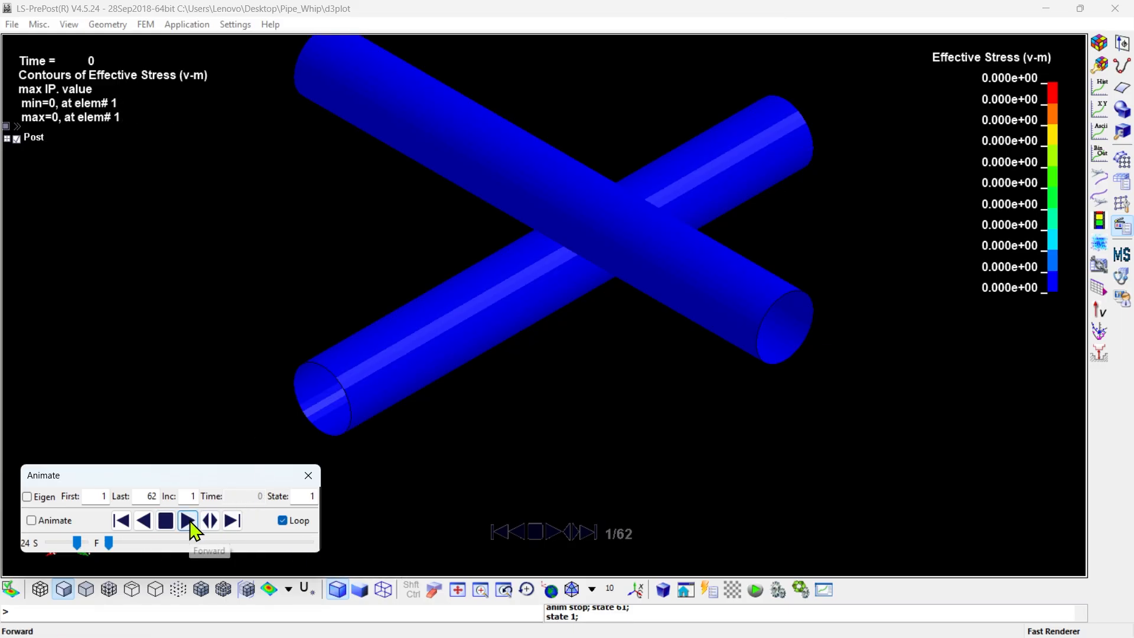
click(185, 521)
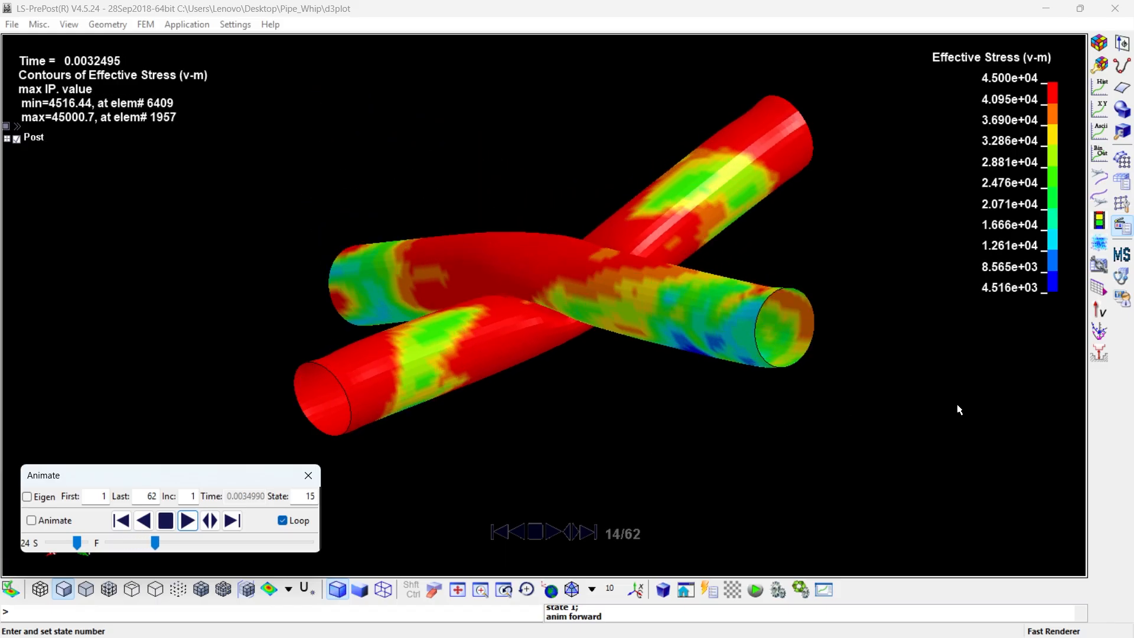